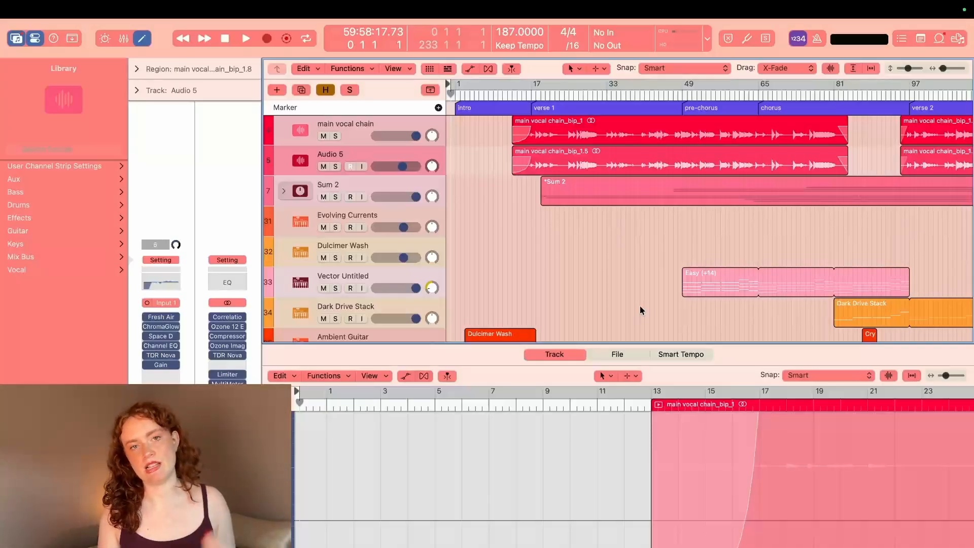
Step: Solo the Sum 3 track stack, set the cycle range to the intro from bar 1 to bar 17, and play it
scroll(603, 271, "down", 10)
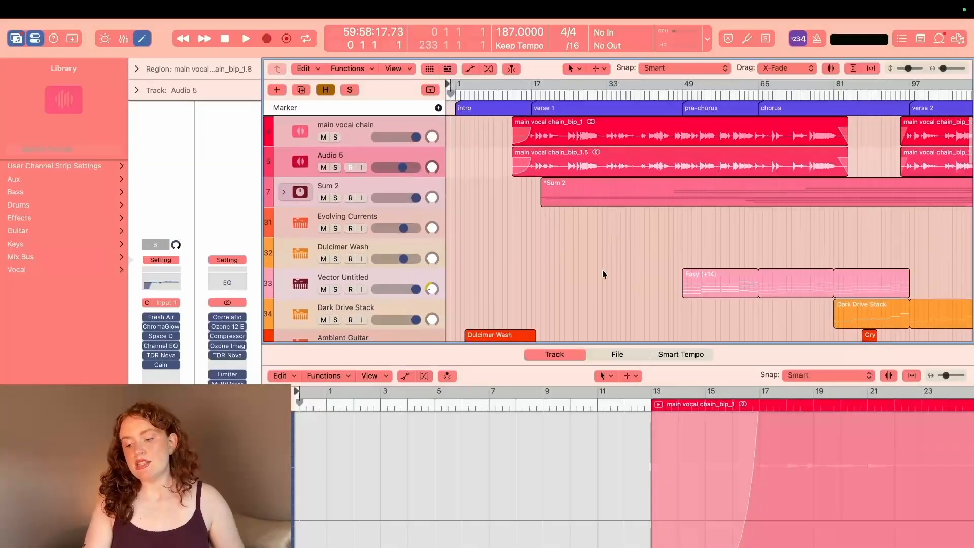
scroll(603, 273, "down", 5)
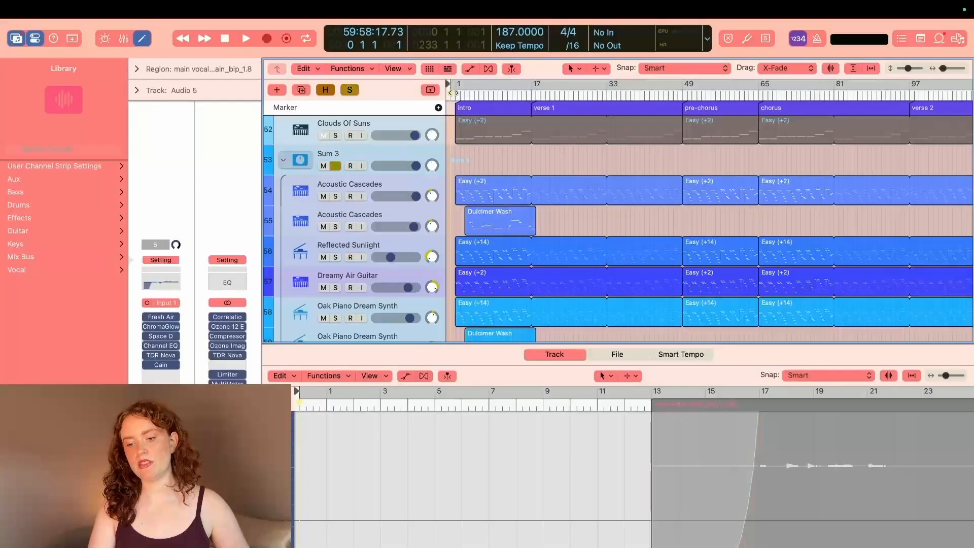
left_click_drag(944, 68, 948, 68)
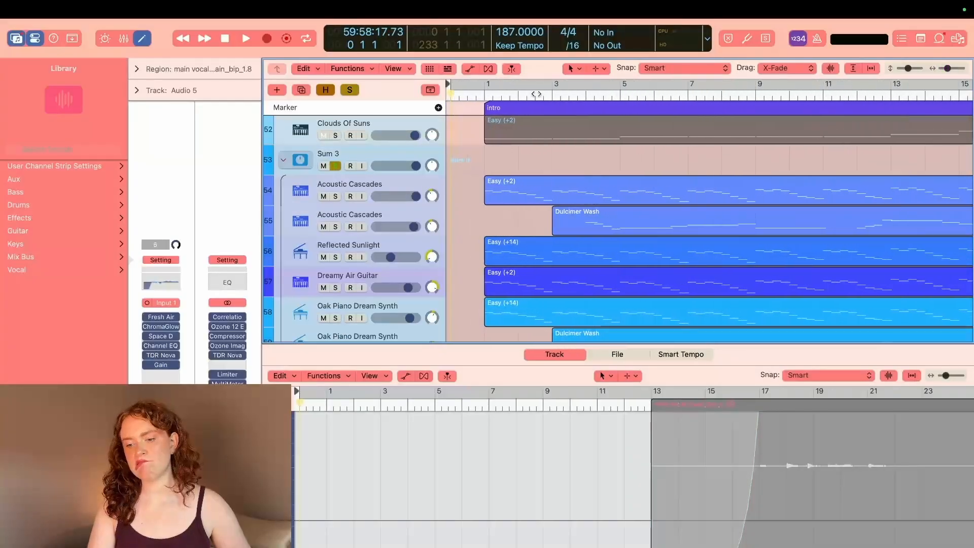
left_click_drag(947, 71, 945, 72)
left_click_drag(472, 90, 753, 90)
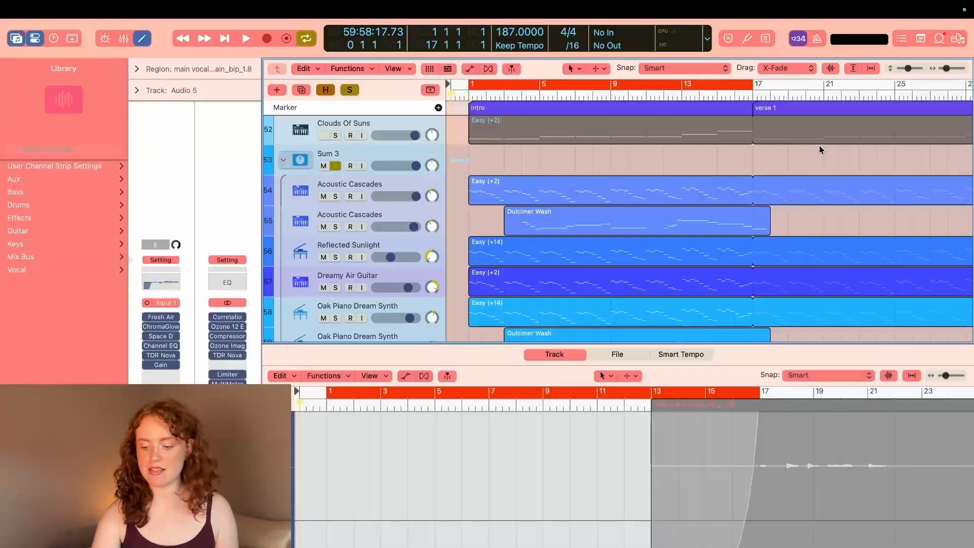
key("space")
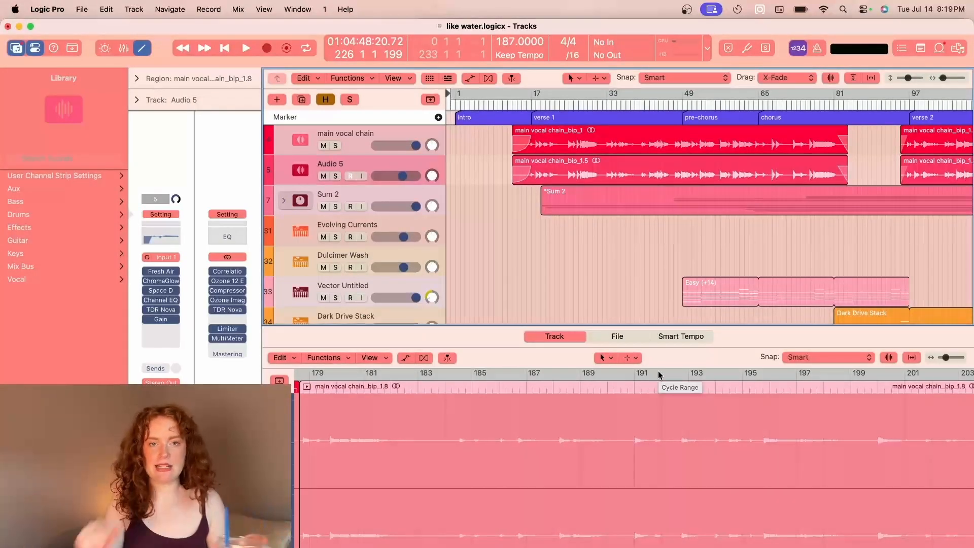
Step: Replace the full-song cycle with one over the intro, bars 1 to 17, with the Sum 3 stack soloed
scroll(599, 276, "down", 10)
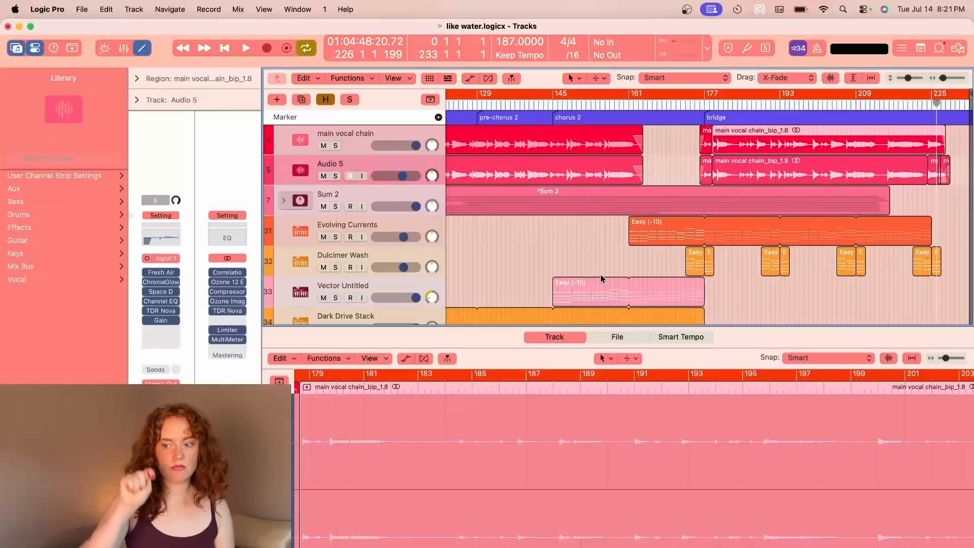
left_click(597, 94)
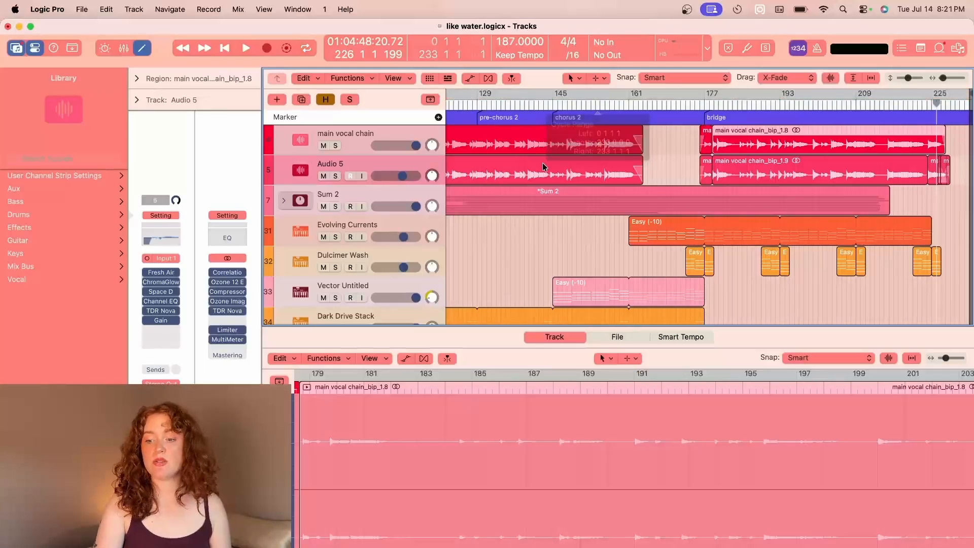
scroll(521, 193, "left", 12)
scroll(521, 193, "down", 5)
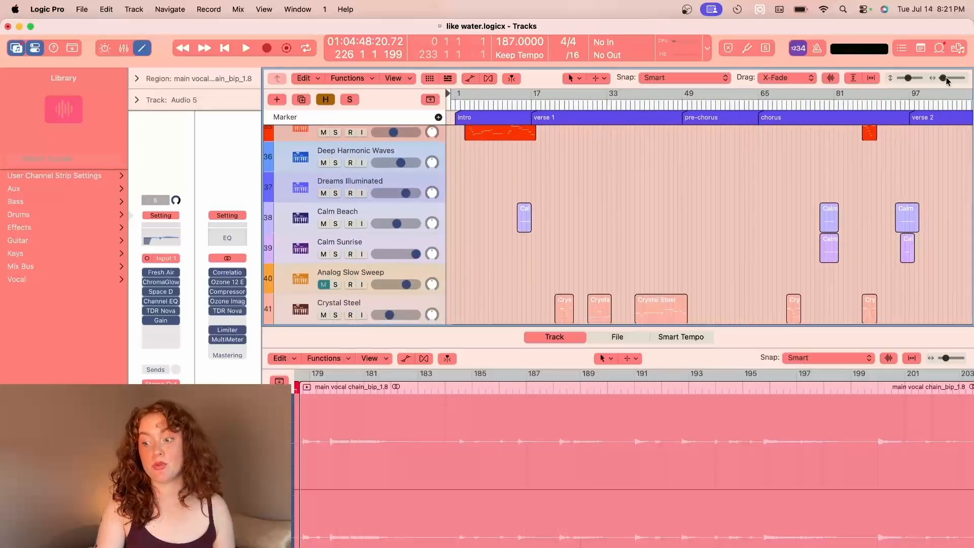
left_click_drag(947, 81, 949, 80)
scroll(605, 190, "down", 10)
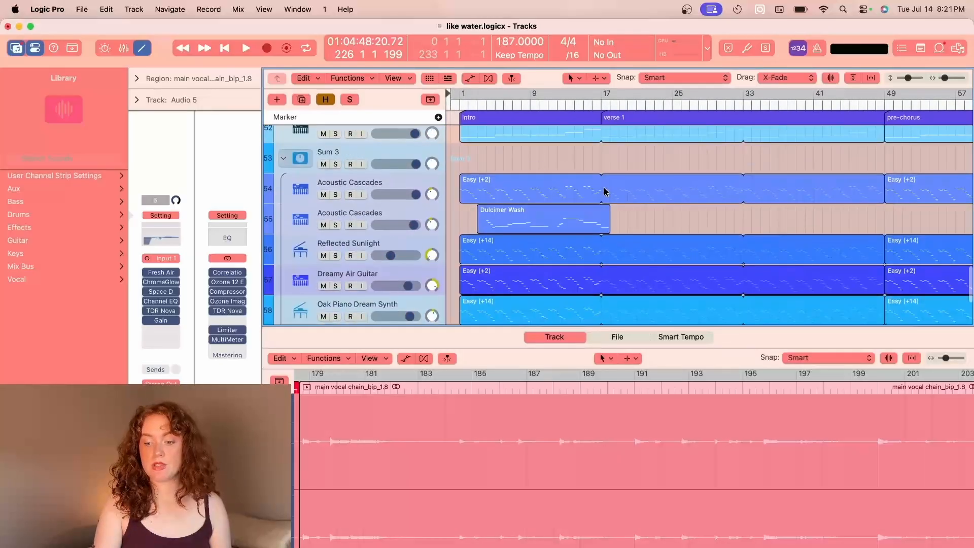
scroll(605, 192, "down", 2)
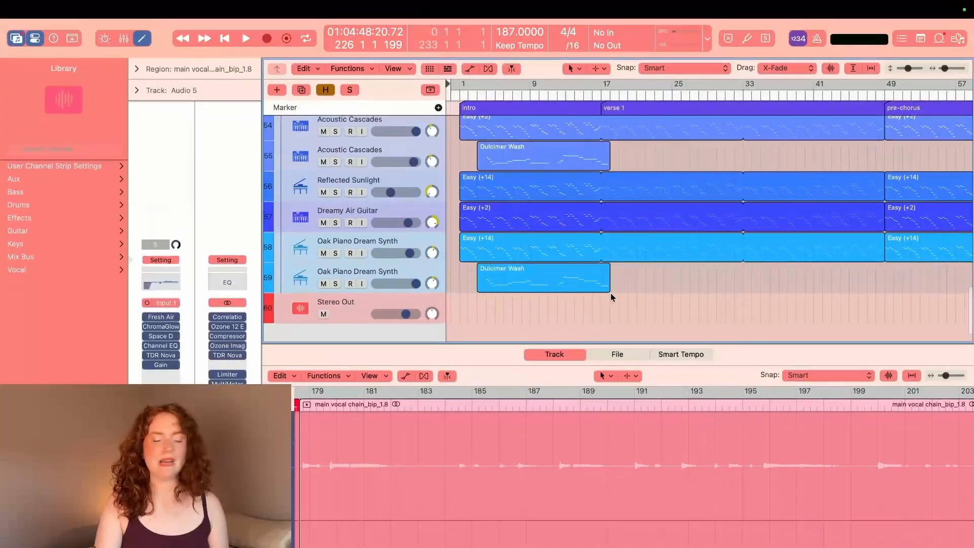
scroll(610, 293, "up", 1)
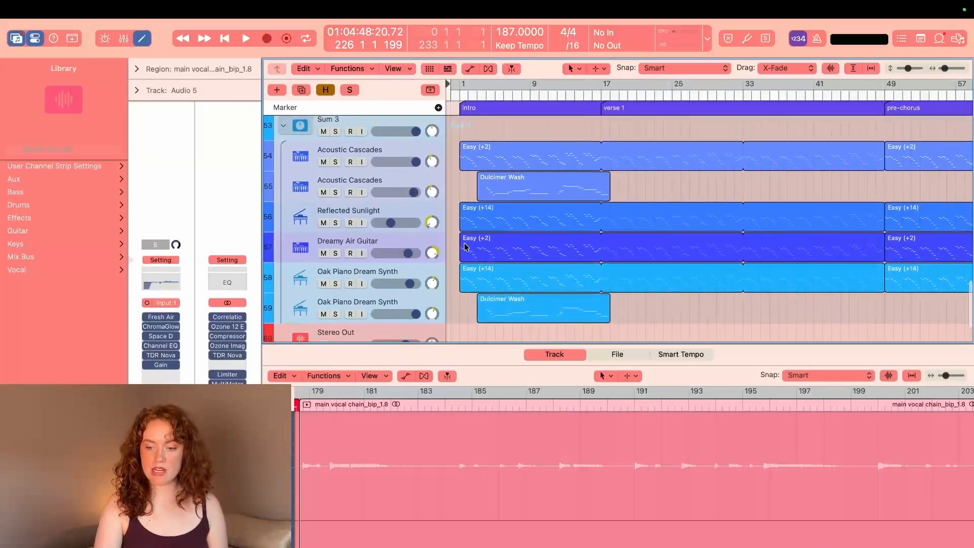
left_click_drag(463, 89, 602, 87)
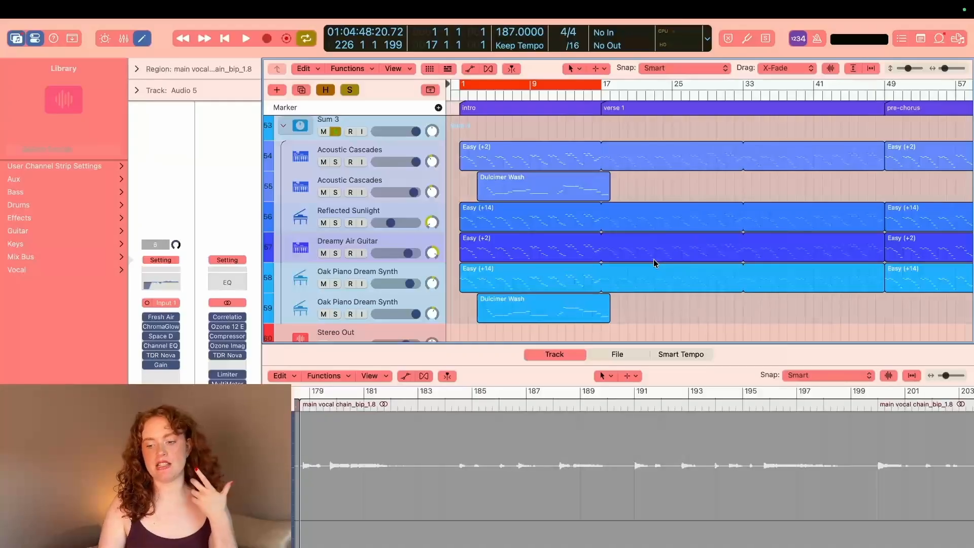
Step: Audition the Acoustic Cascades track carrying the Easy (+2) regions and the Reflected Sunlight track, each soloed in the intro loop
left_click(335, 162)
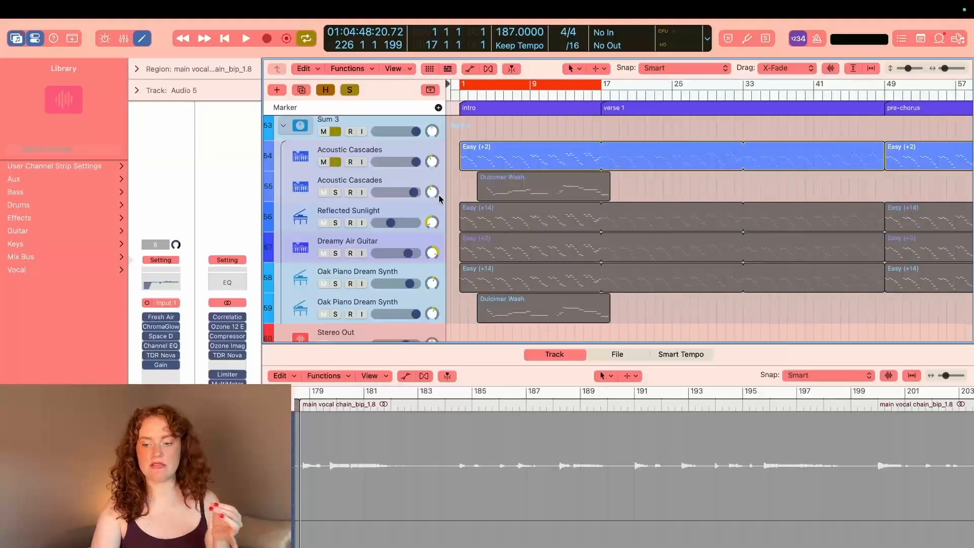
key("space")
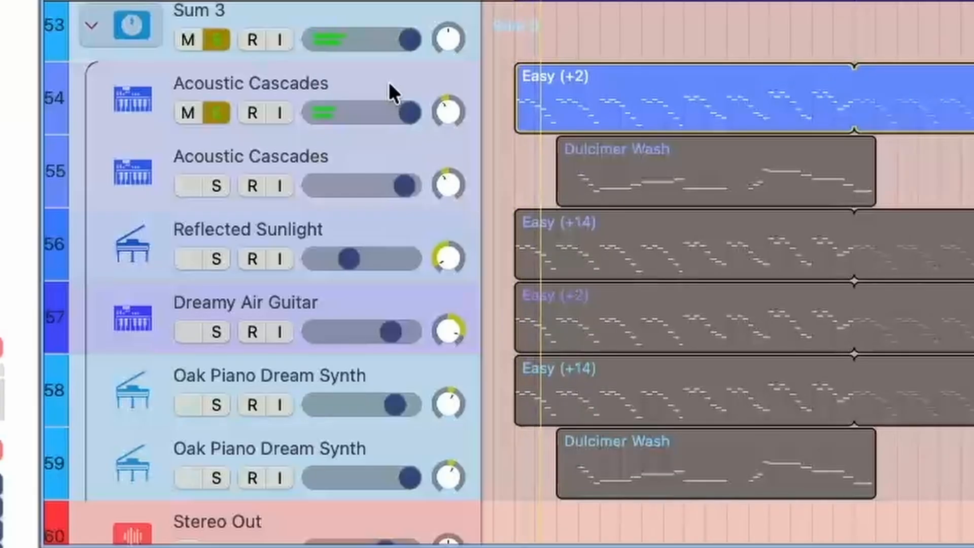
left_click(390, 85)
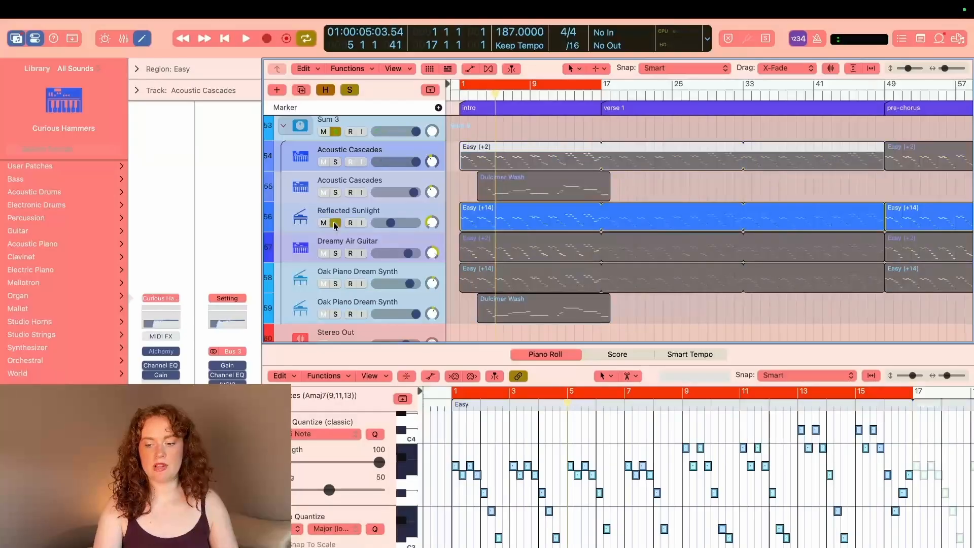
key("space")
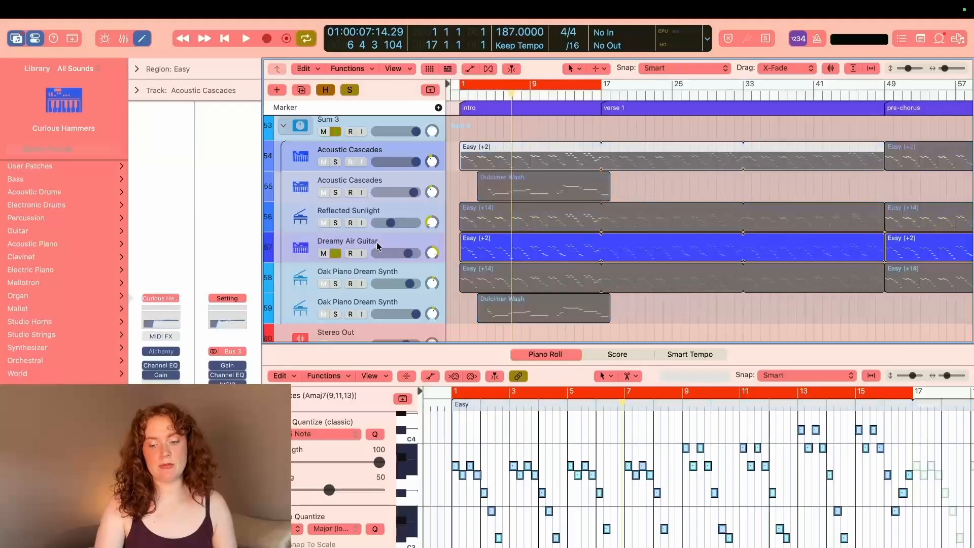
Step: Select the Dreamy Air Guitar track and play it soloed in the intro loop
left_click(378, 246)
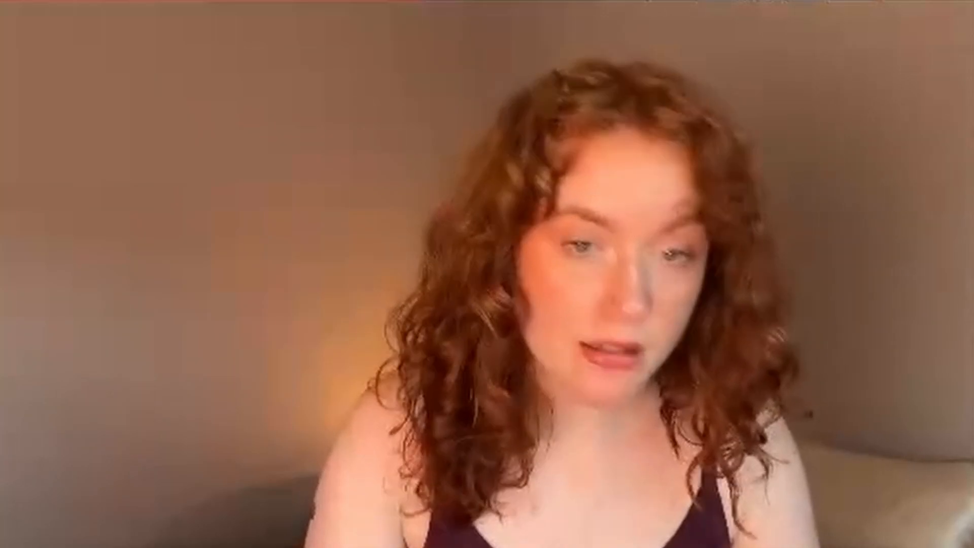
key("space")
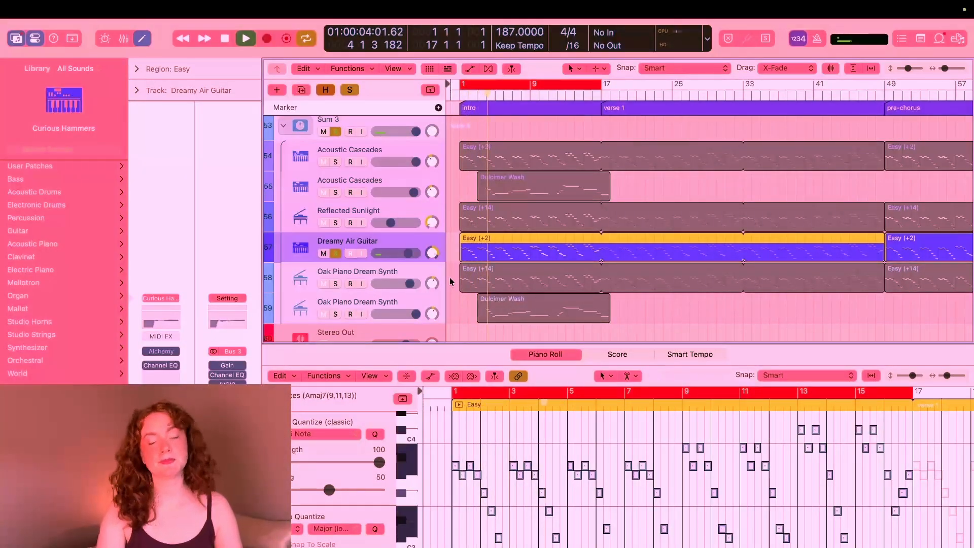
key("space")
Step: Audition the soloed Oak Piano Dream Synth arpeggio track, adding the two Dulcimer Wash region tracks to the solo during playback
left_click(371, 278)
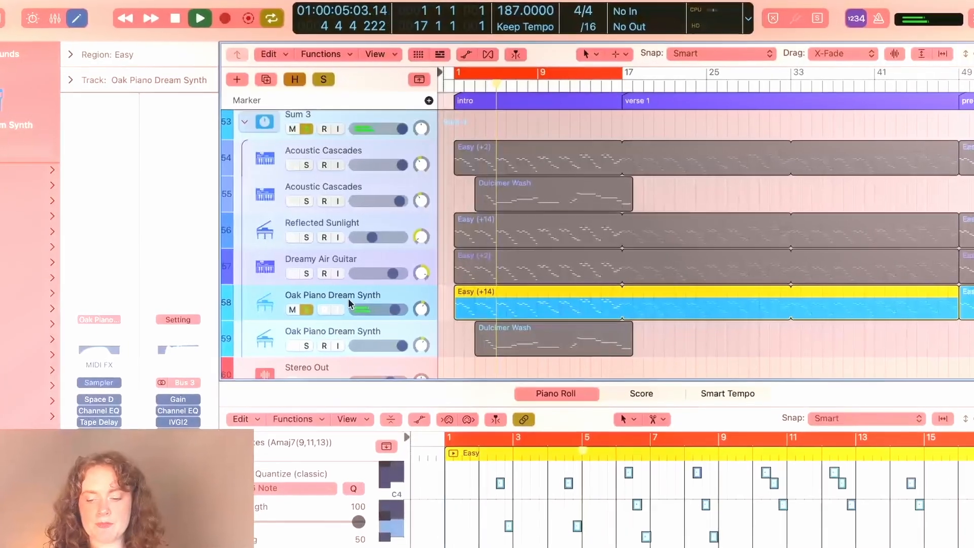
left_click(301, 203)
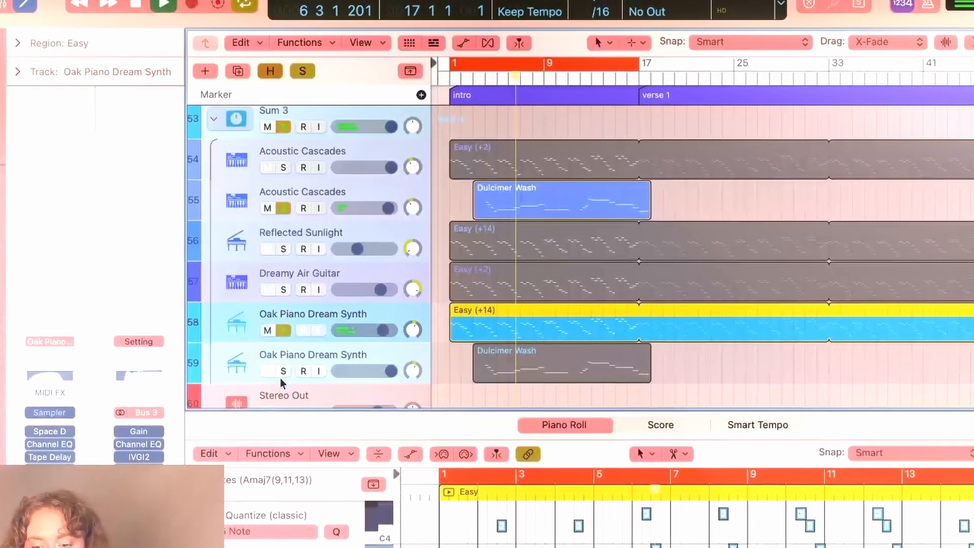
left_click(301, 351)
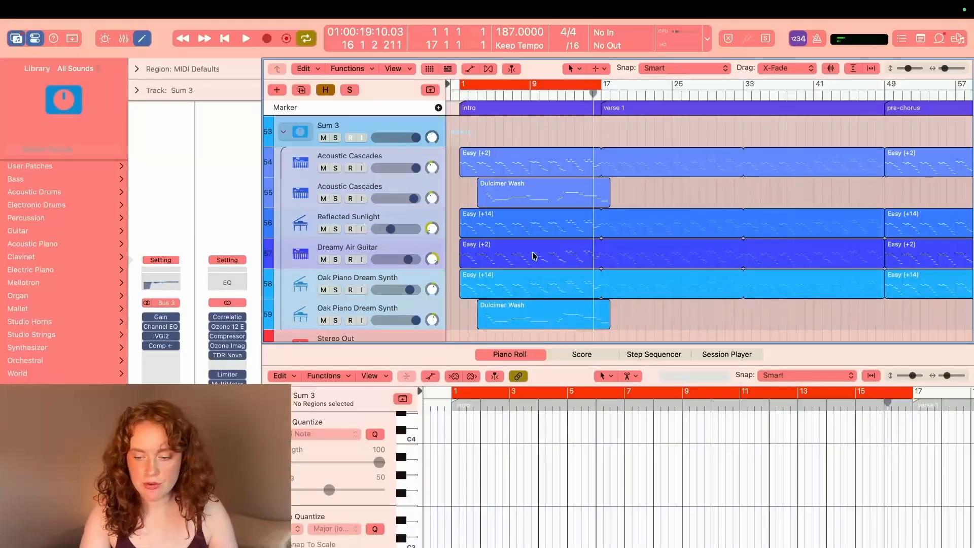
Step: Solo the Sum 4 track stack, select its Awaken From A Dream track, and play the stack through the intro loop
scroll(532, 251, "down", 2)
scroll(532, 252, "up", 7)
scroll(532, 252, "up", 1)
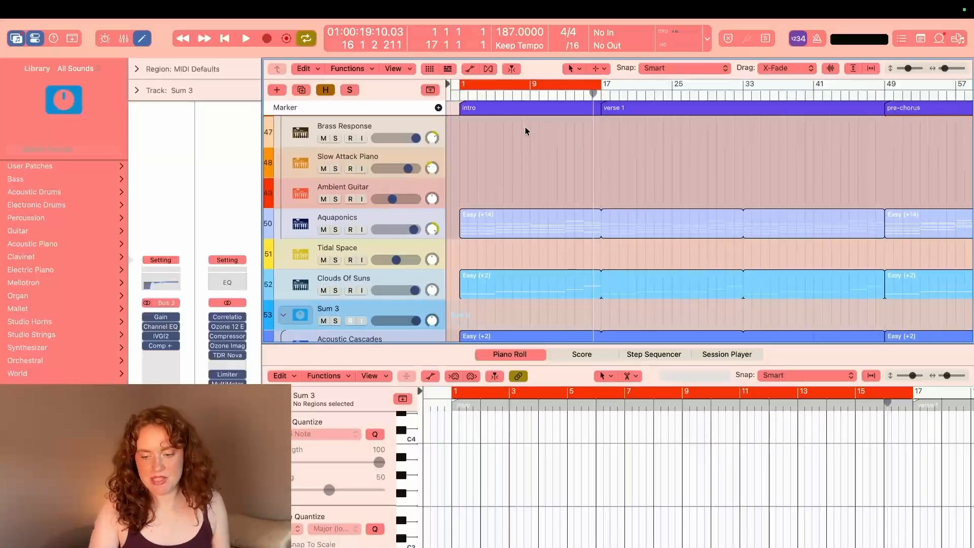
scroll(525, 127, "up", 8)
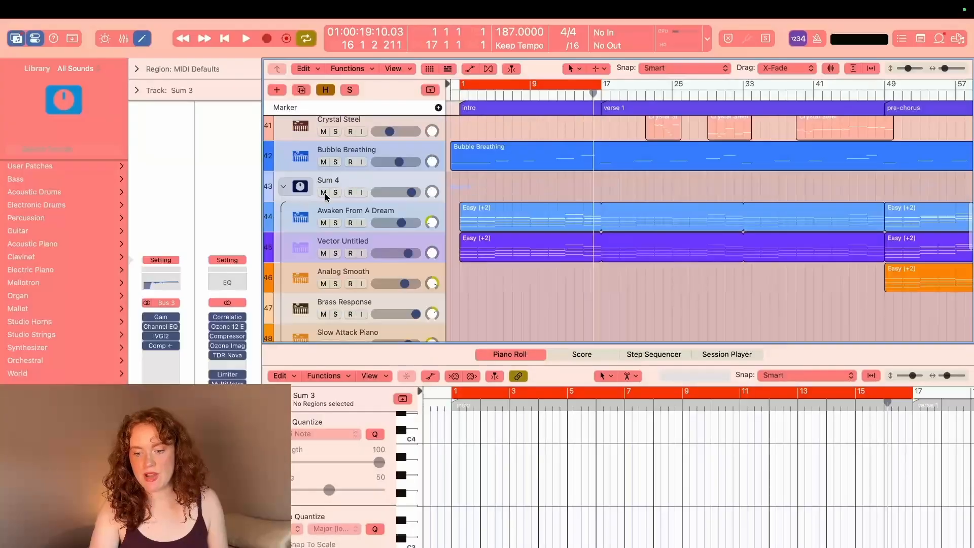
left_click(334, 192)
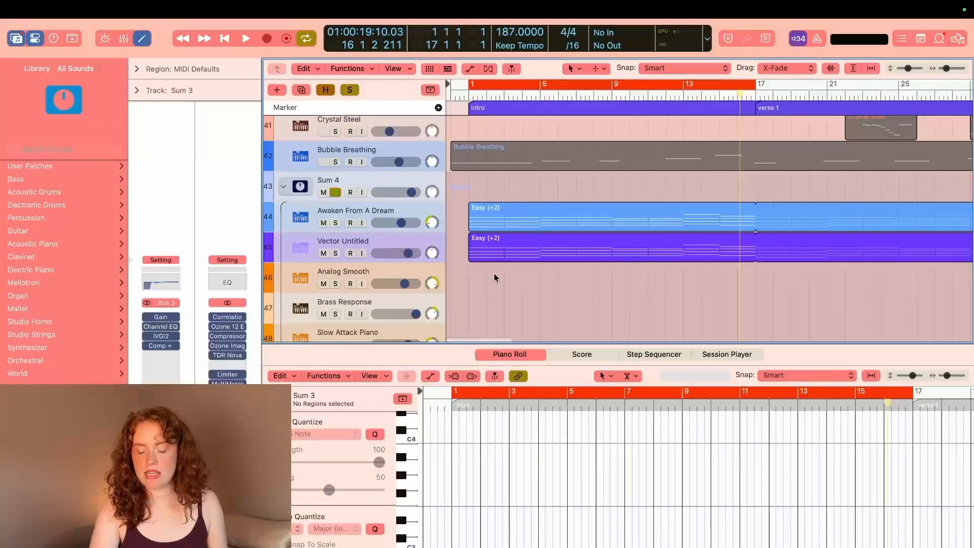
key("a")
key("a")
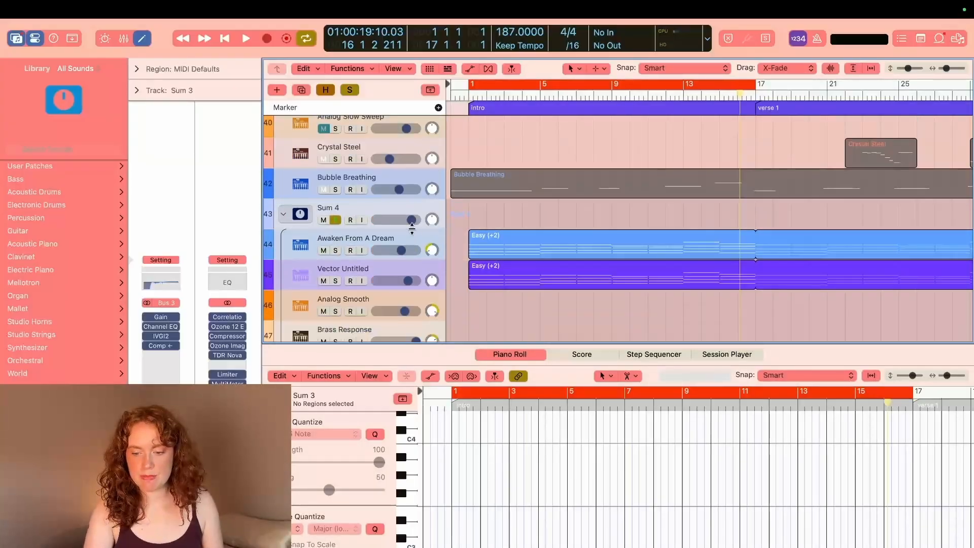
left_click(411, 235)
key("space")
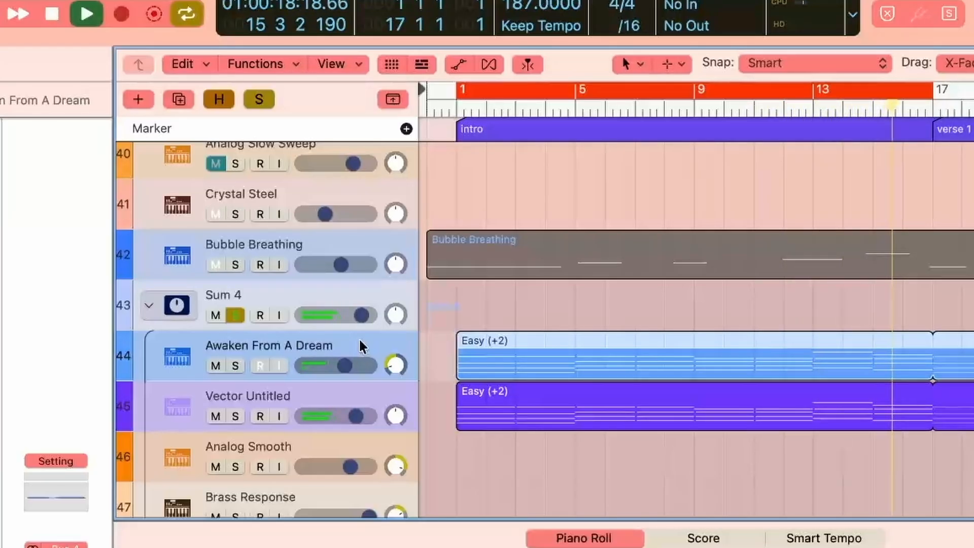
key("space")
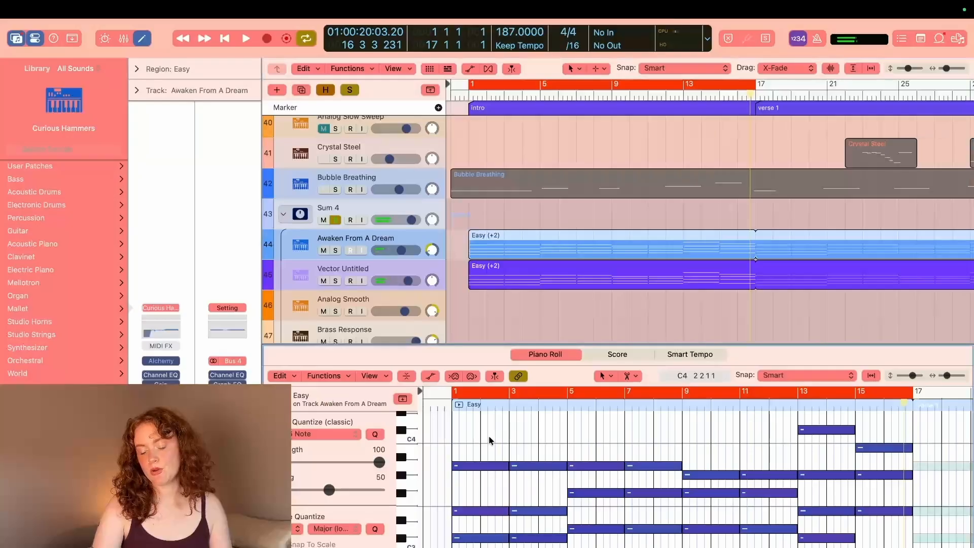
Step: Examine the Awaken From A Dream chords by selecting those starting at bars 9, 13 and 15 in the piano roll
key("Right")
key("Right")
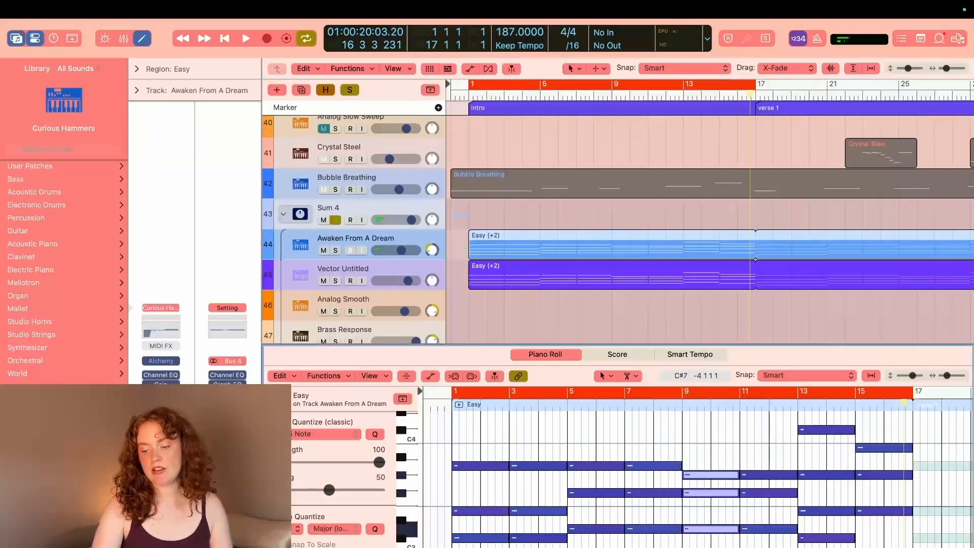
left_click_drag(837, 414, 836, 546)
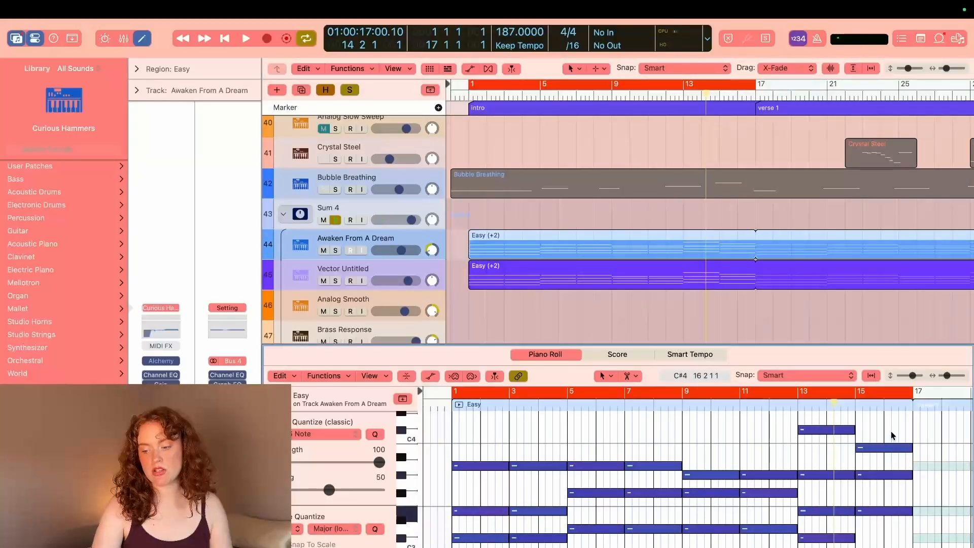
left_click_drag(891, 435, 891, 547)
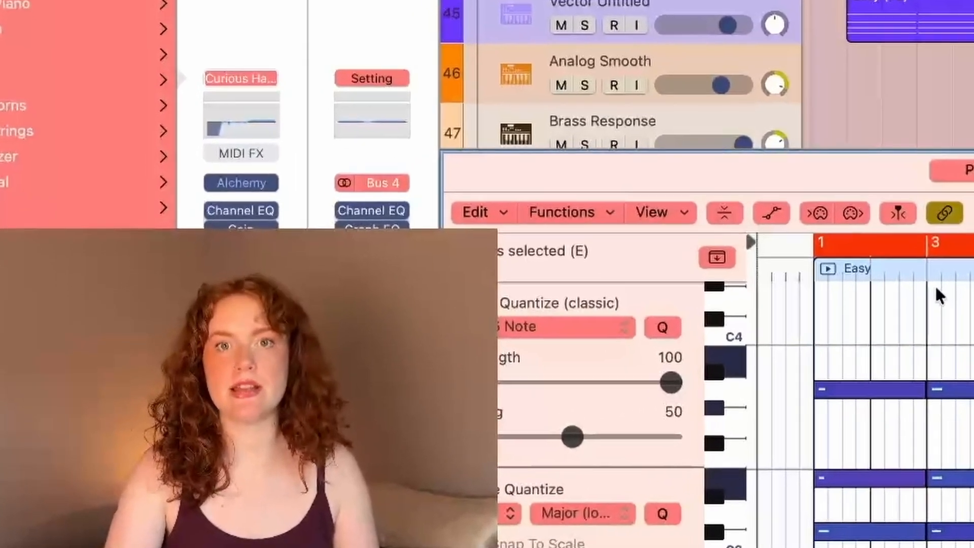
Step: Solo the Awaken From A Dream track and play it from the start of the intro
key("s")
key("Return")
key("space")
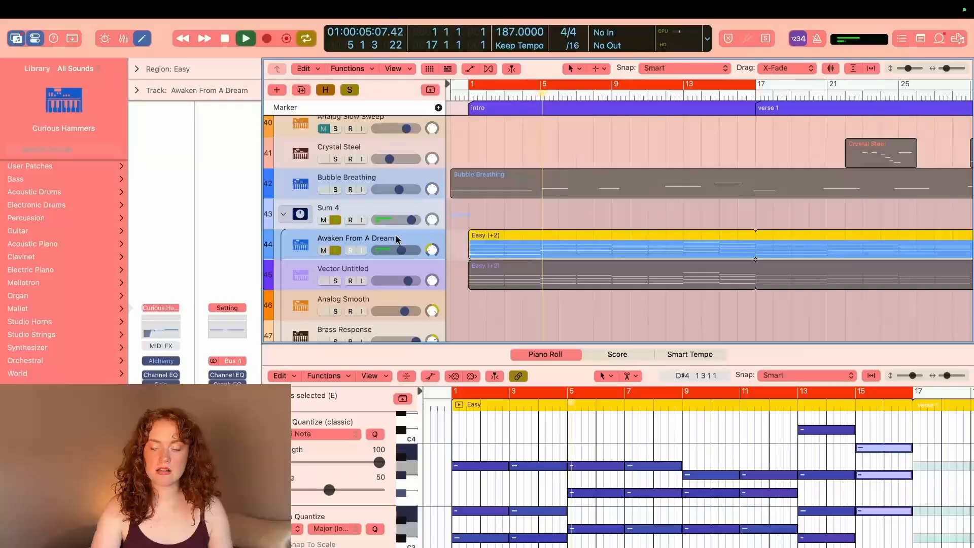
key("space")
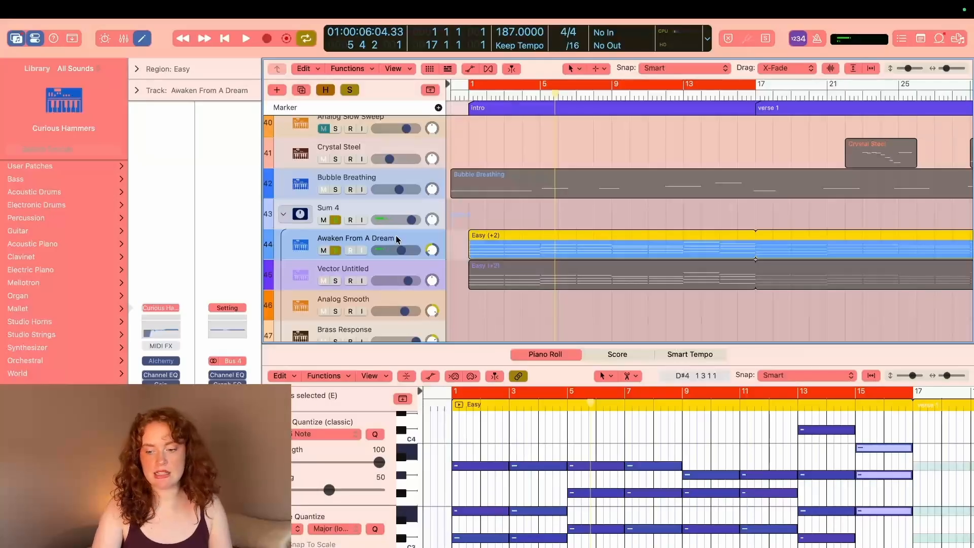
Step: Audition the Vector Untitled track soloed and together with Awaken From A Dream, and leave Vector Untitled selected
left_click(338, 282)
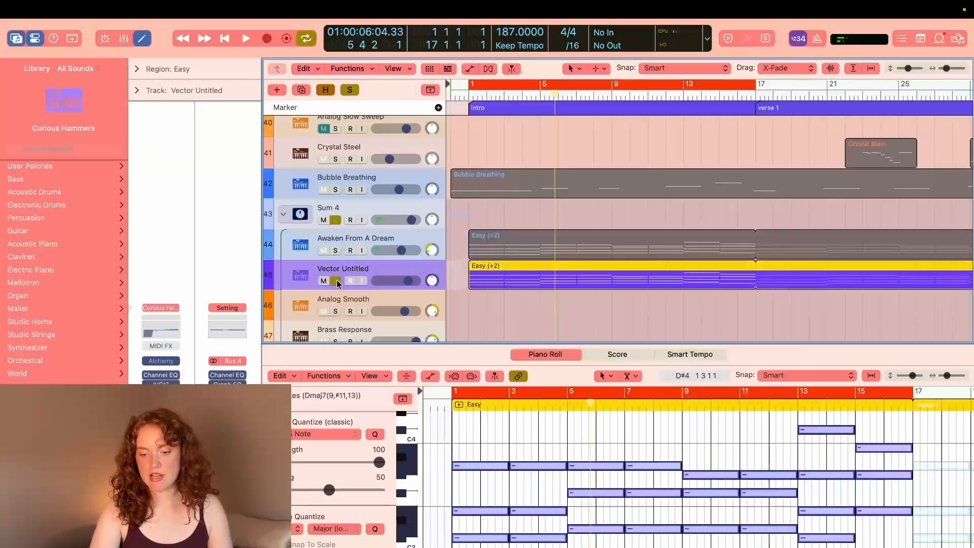
key("space")
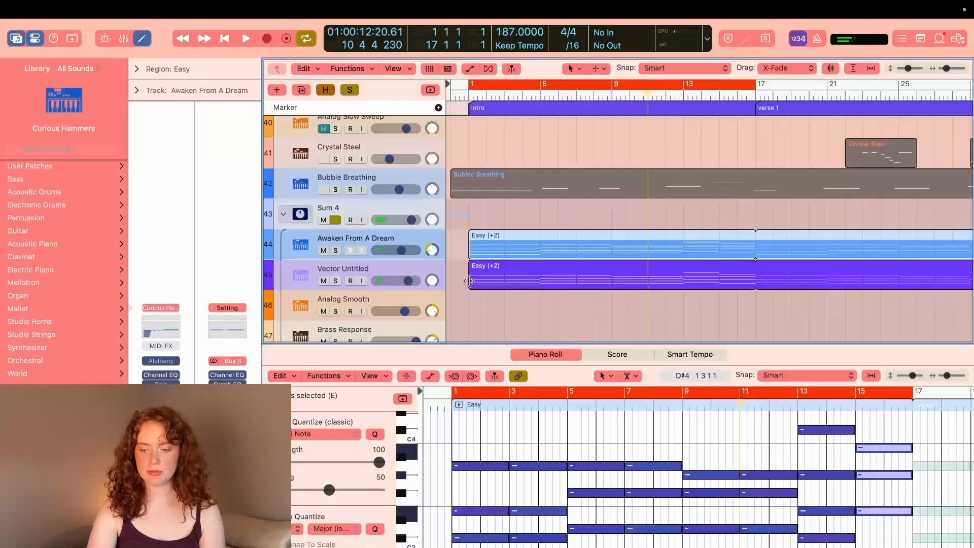
left_click(400, 270)
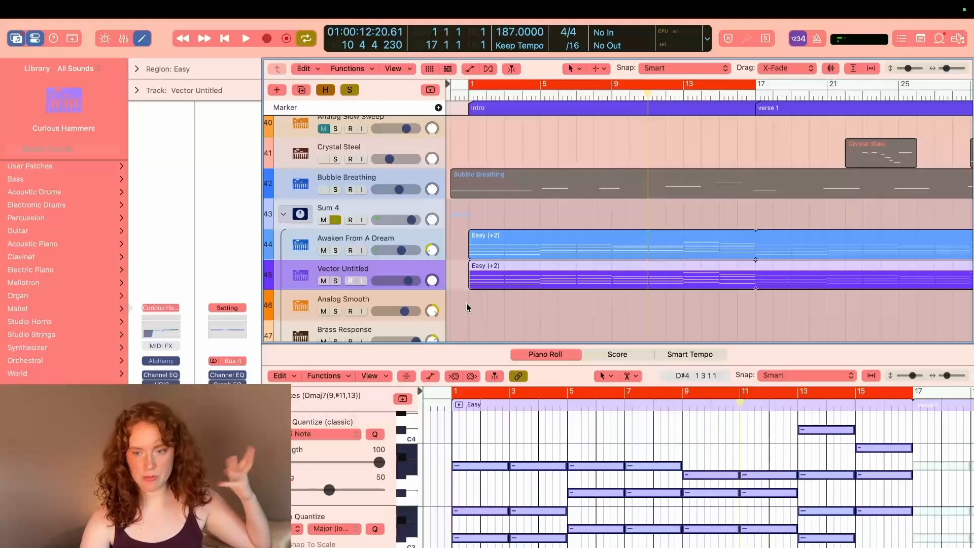
Step: Look over where the instrument tracks in the Sum 4 stack enter across the chorus and the sections that follow it
key("XF86AudioLowerVolume")
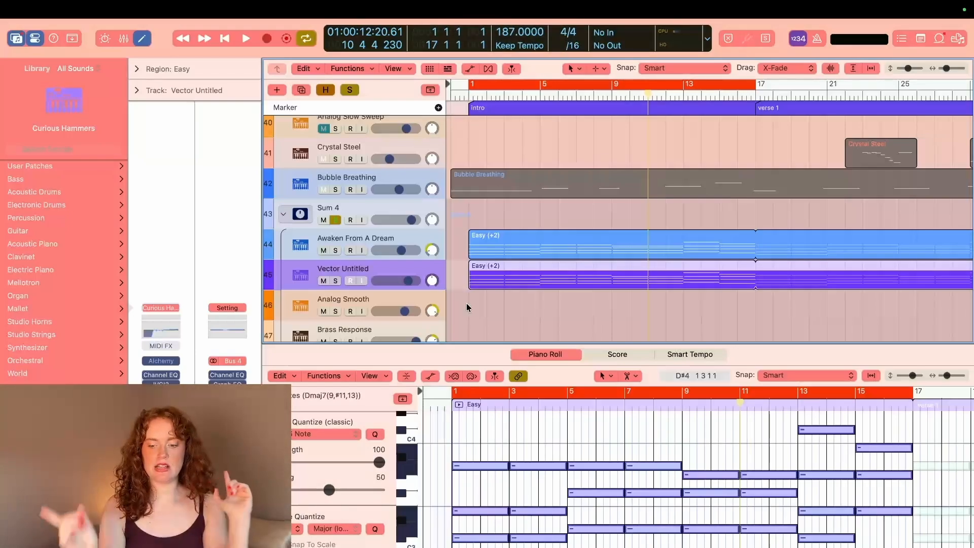
scroll(467, 305, "down", 5)
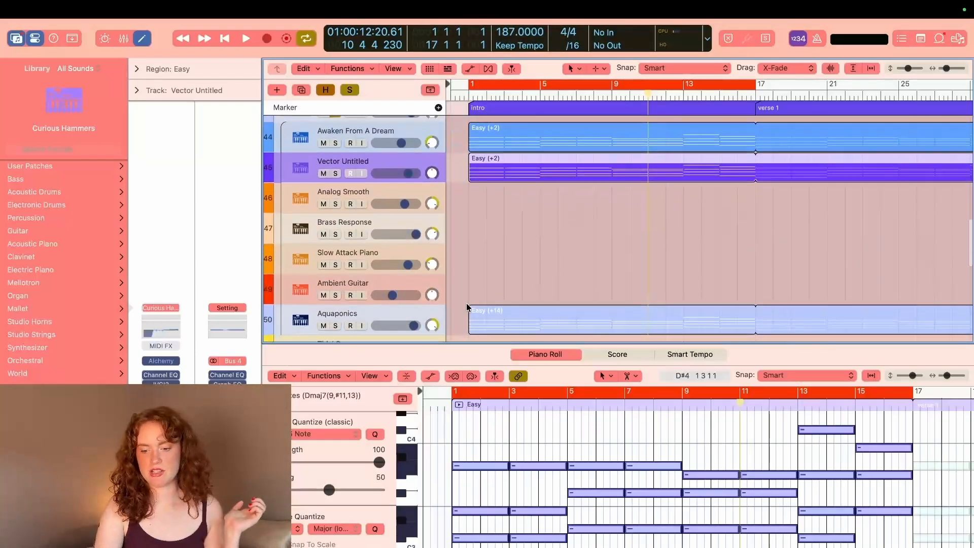
scroll(589, 262, "right", 10)
scroll(589, 263, "right", 15)
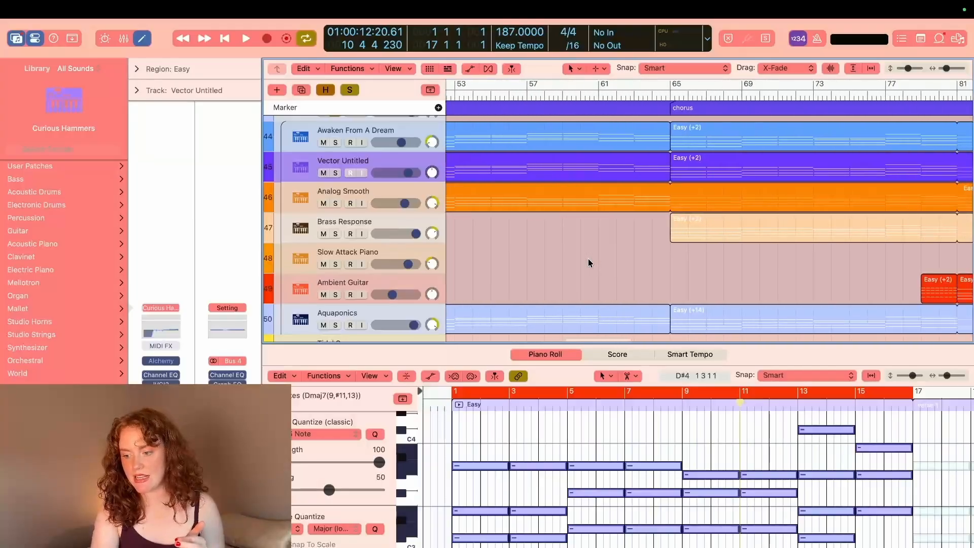
scroll(588, 259, "left", 20)
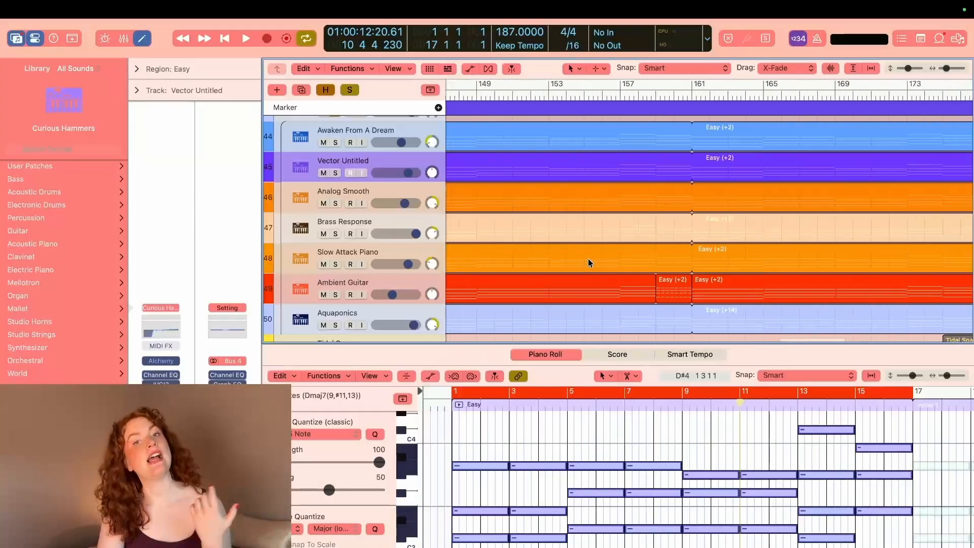
Step: Solo and select the Aquaponics track in the Sum 4 stack and play it through the intro loop
scroll(588, 259, "up", 5)
scroll(588, 258, "down", 8)
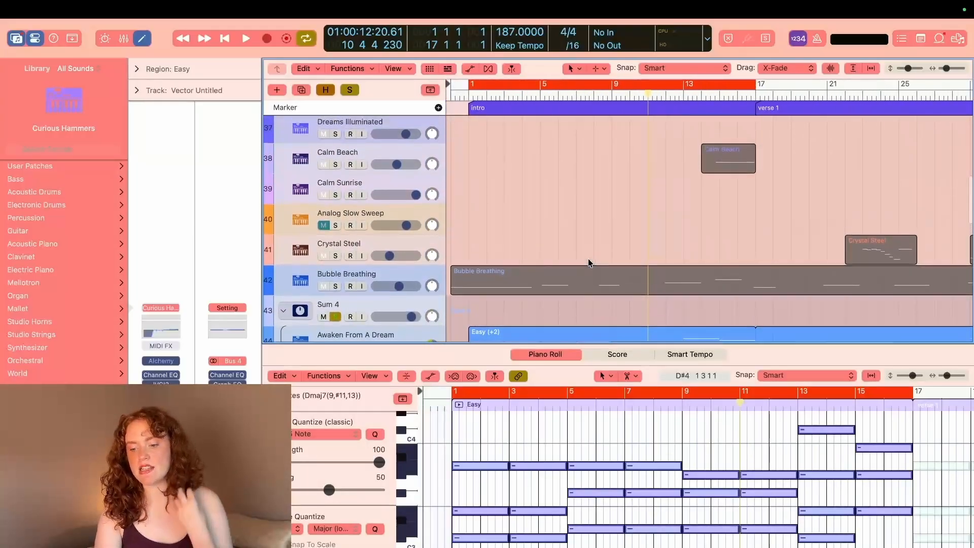
left_click(336, 261)
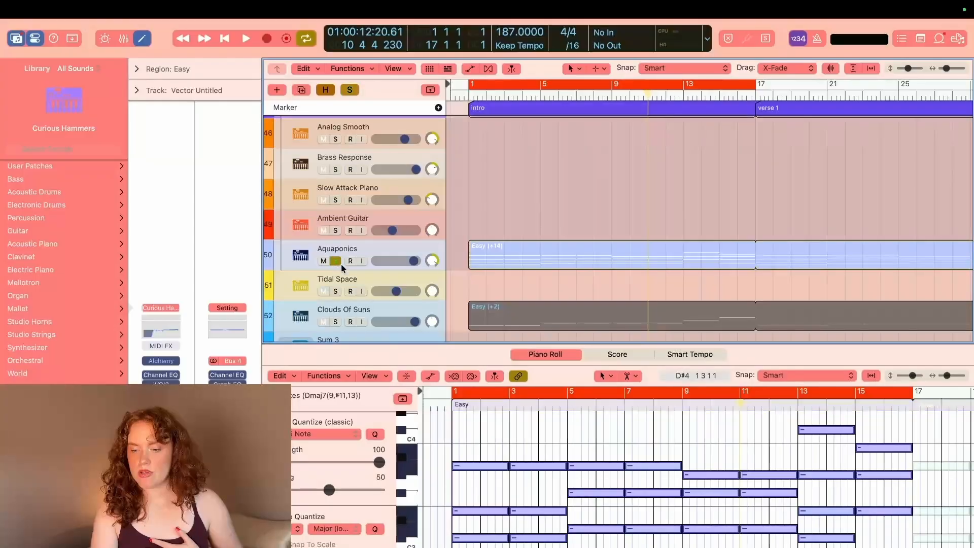
left_click(400, 246)
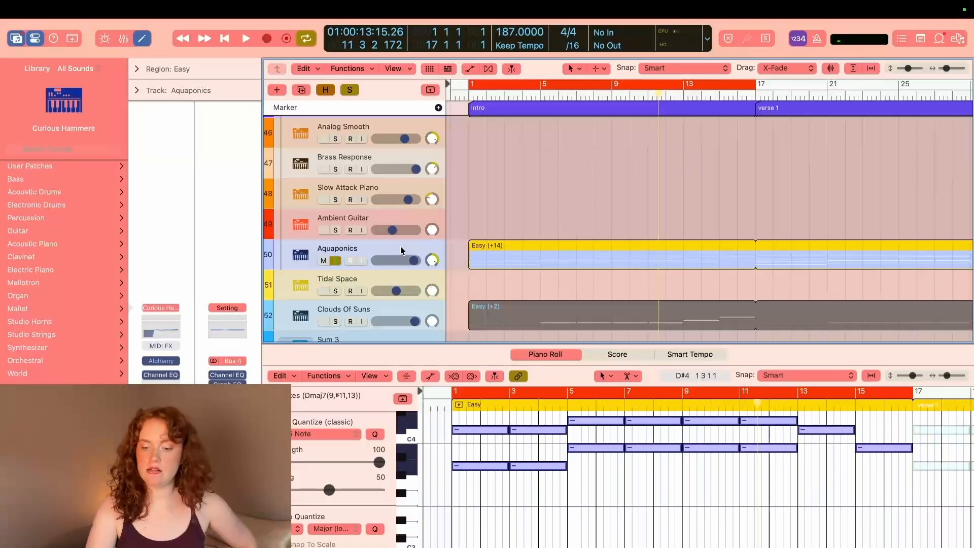
Step: Extend the cycle range back to bar 0, solo the Bubble Breathing track instead, and play it from the start
scroll(462, 239, "up", 10)
left_click_drag(470, 85, 450, 84)
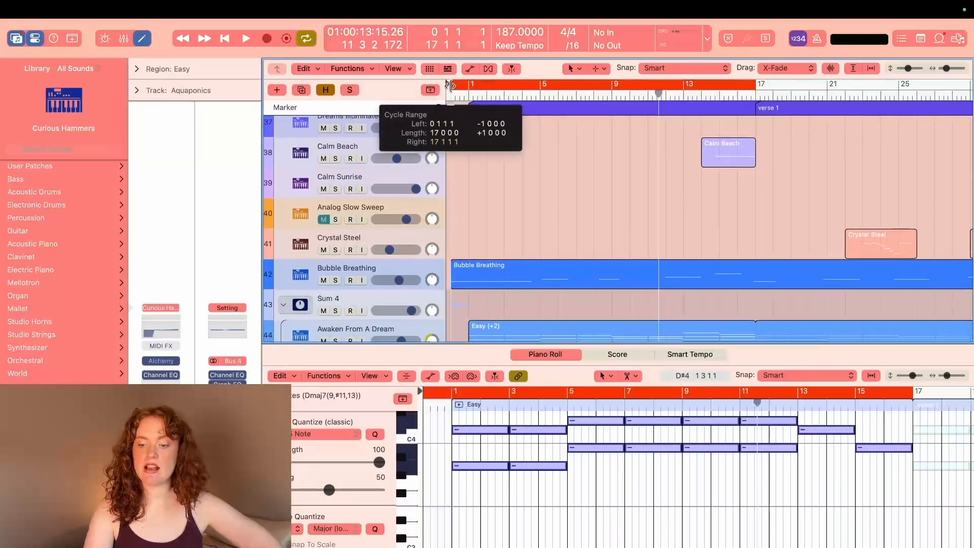
left_click(371, 273)
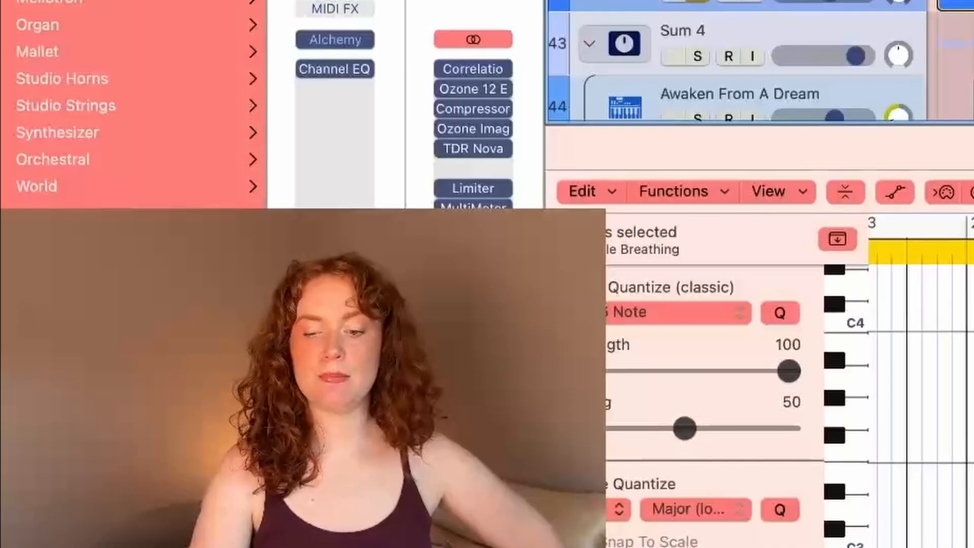
key("XF86AudioRaiseVolume")
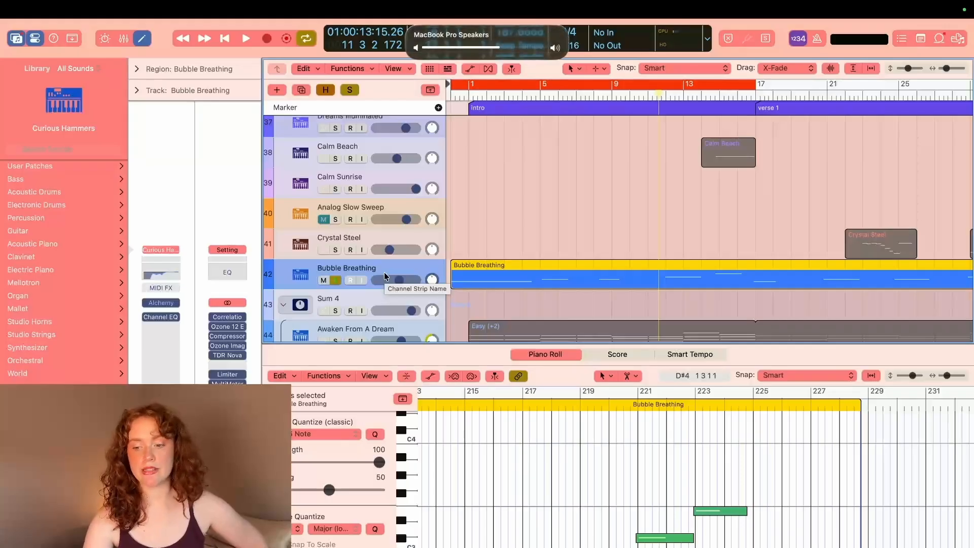
key("Return")
key("space")
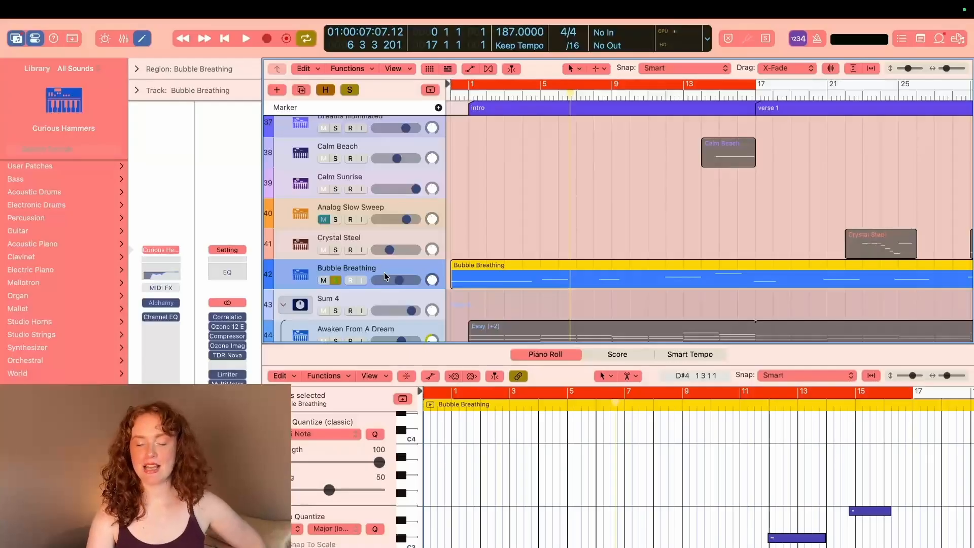
Step: Restore the cycle start to bar 1, then solo the Clouds Of Suns track in place of Bubble Breathing and play it
scroll(385, 272, "down", 10)
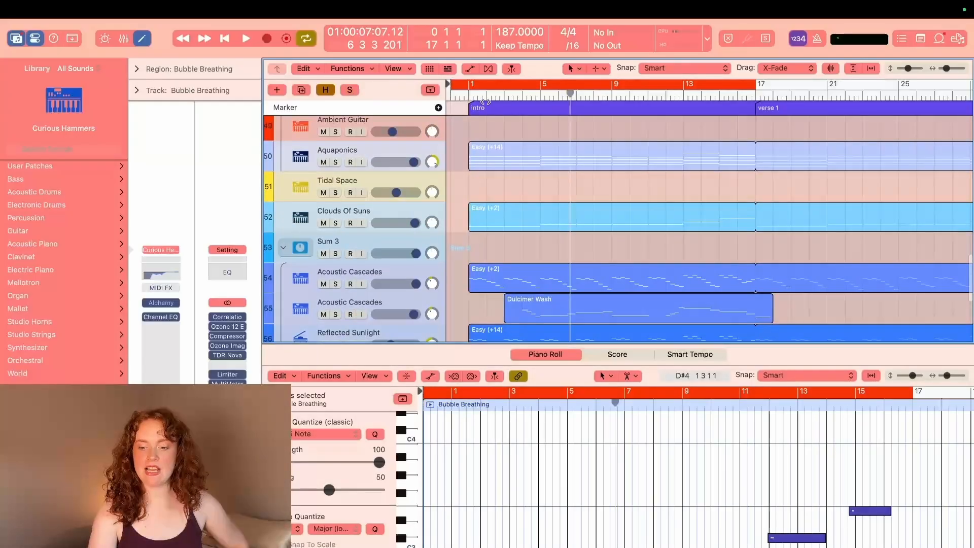
left_click_drag(452, 83, 470, 84)
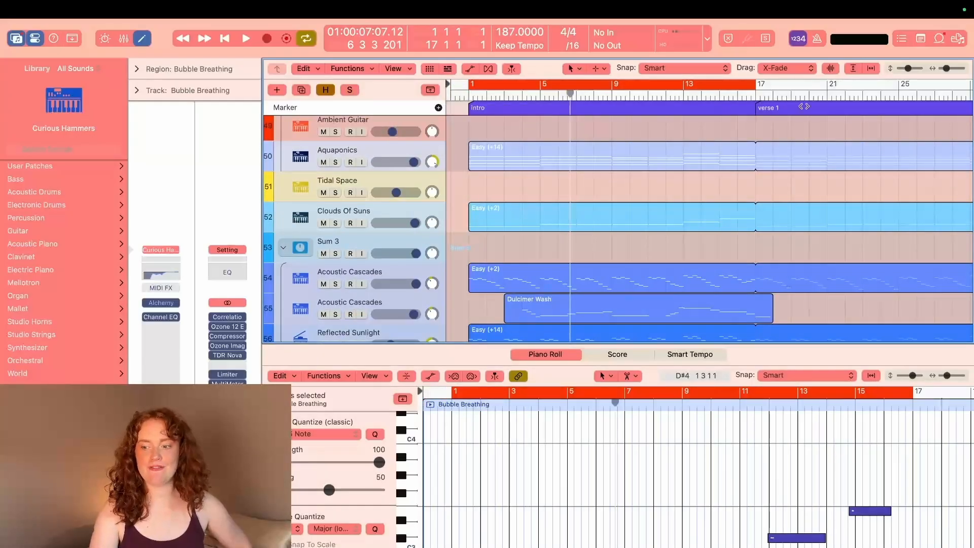
left_click_drag(945, 69, 947, 69)
left_click(384, 205)
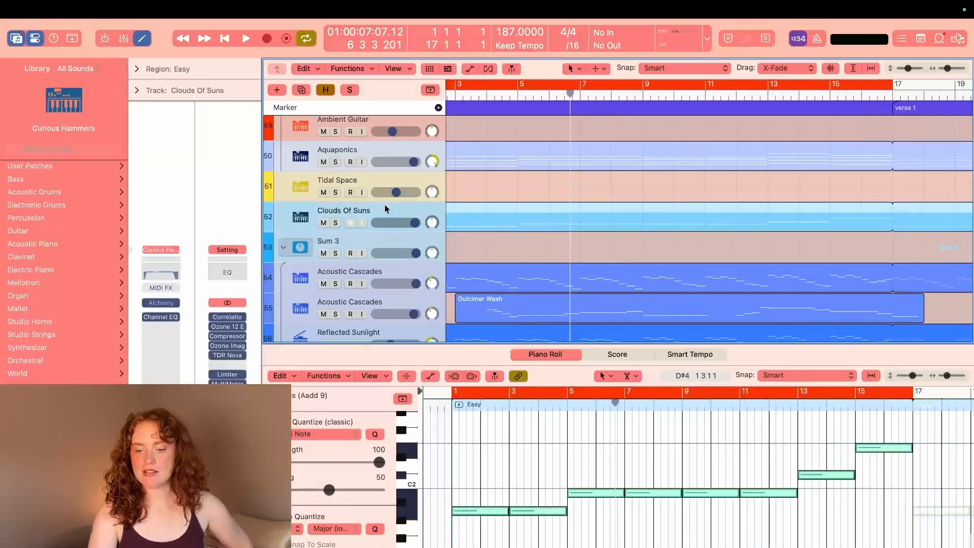
left_click(336, 223)
key("space")
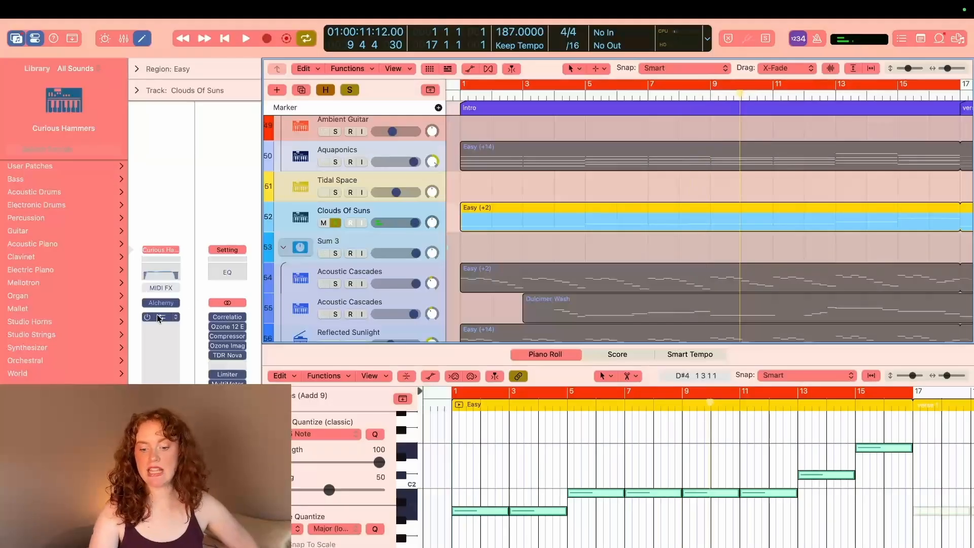
Step: Inspect the Clouds Of Suns preset in the track's Alchemy instrument, close the plug-in, and unsolo the track
left_click(161, 305)
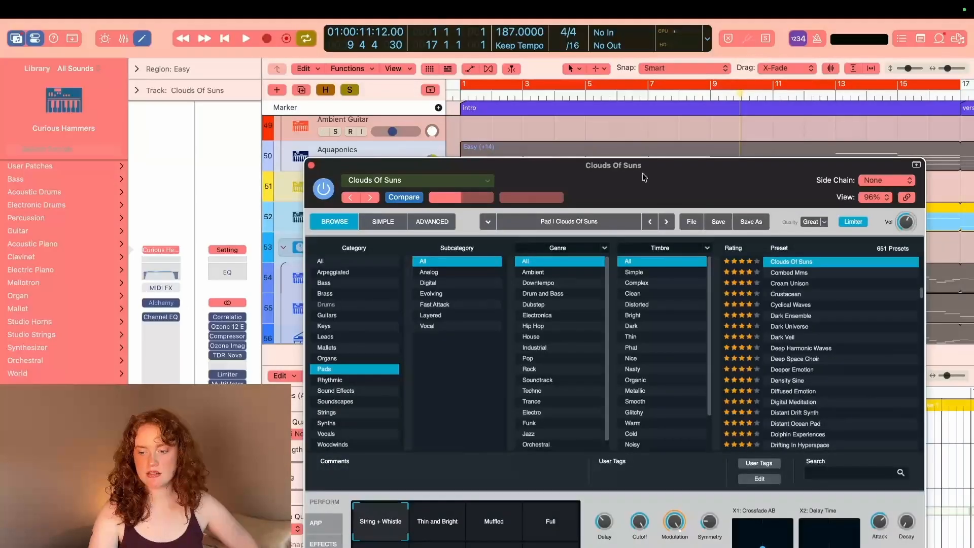
left_click_drag(643, 177, 599, 134)
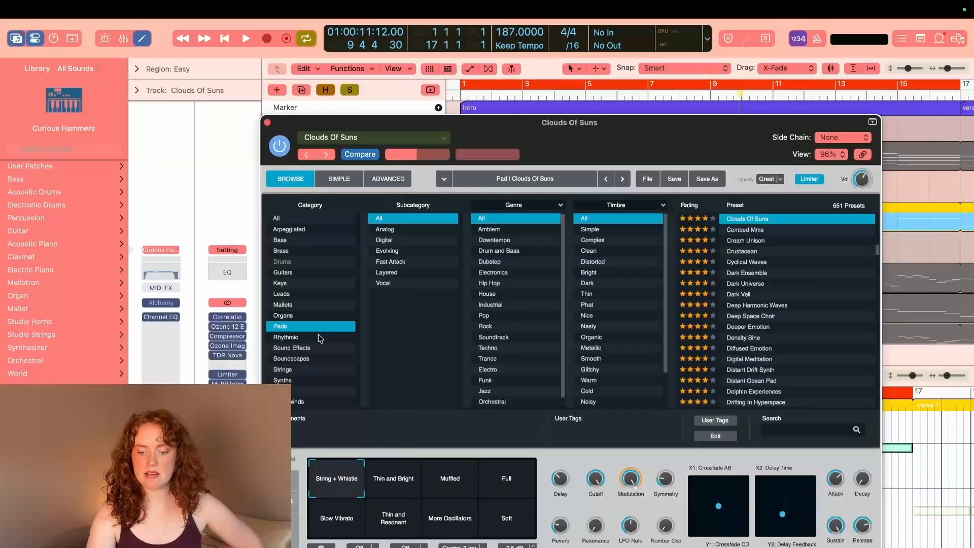
left_click(267, 123)
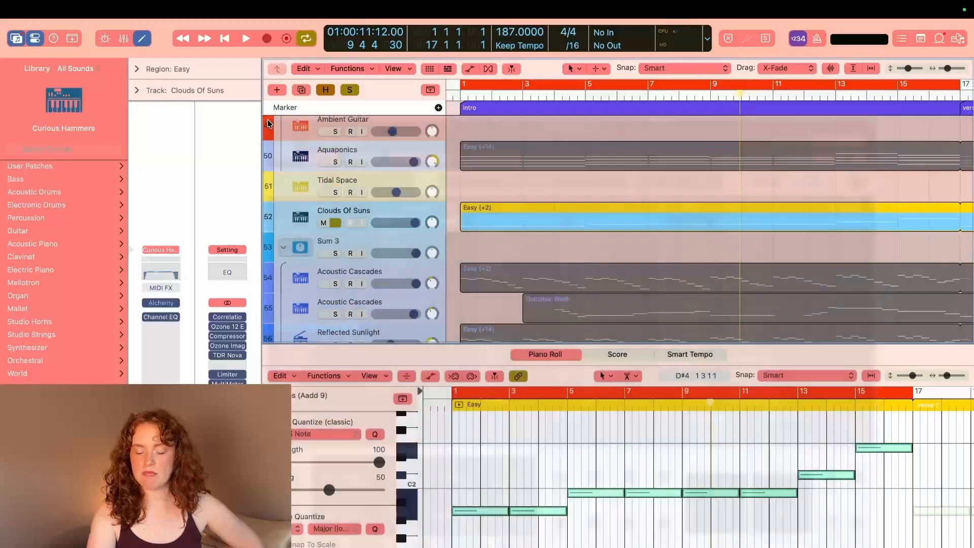
left_click(336, 223)
Step: Look over the remaining intro layers from the Stereo Out track up to the main vocal tracks
scroll(463, 234, "down", 3)
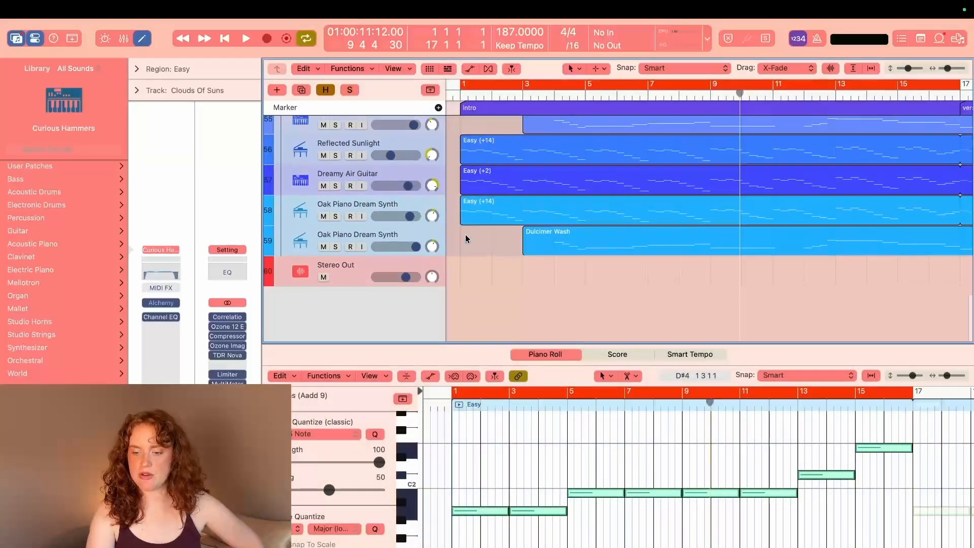
scroll(464, 236, "up", 6)
scroll(466, 237, "up", 10)
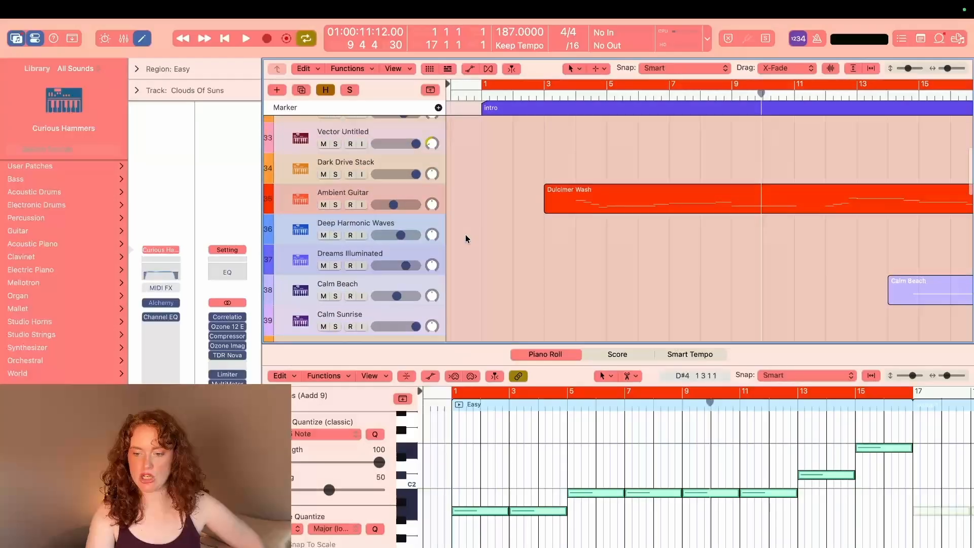
scroll(466, 238, "up", 3)
left_click_drag(948, 68, 945, 68)
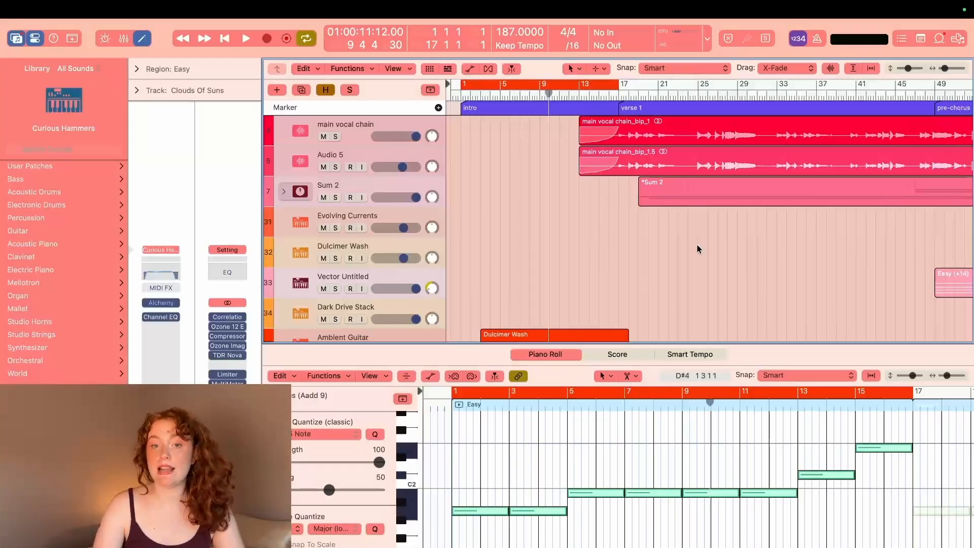
Step: Expand the Sum 2 stack and set the cycle range from 16 4 1 1 to bar 24 over verse 1
left_click(534, 85)
left_click_drag(947, 68, 949, 68)
scroll(782, 248, "right", 4)
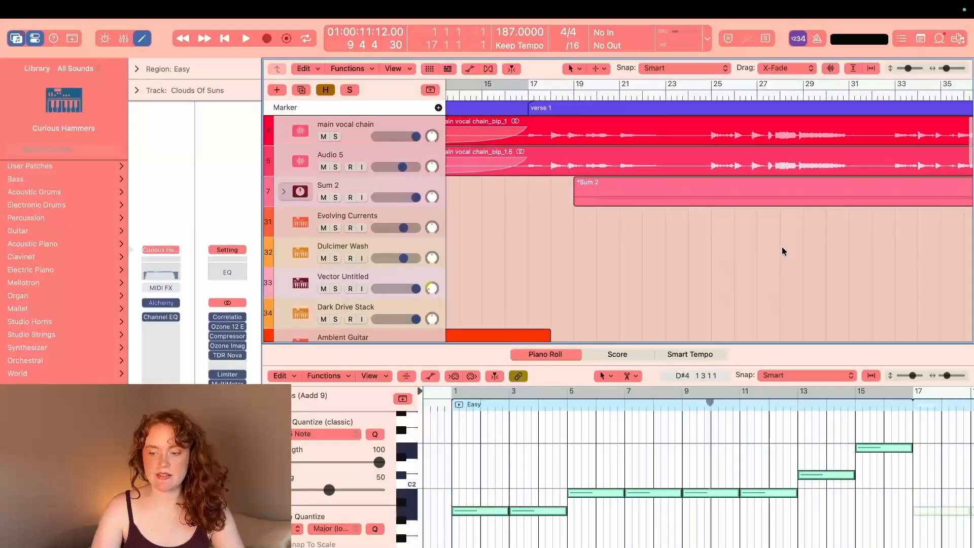
left_click(283, 192)
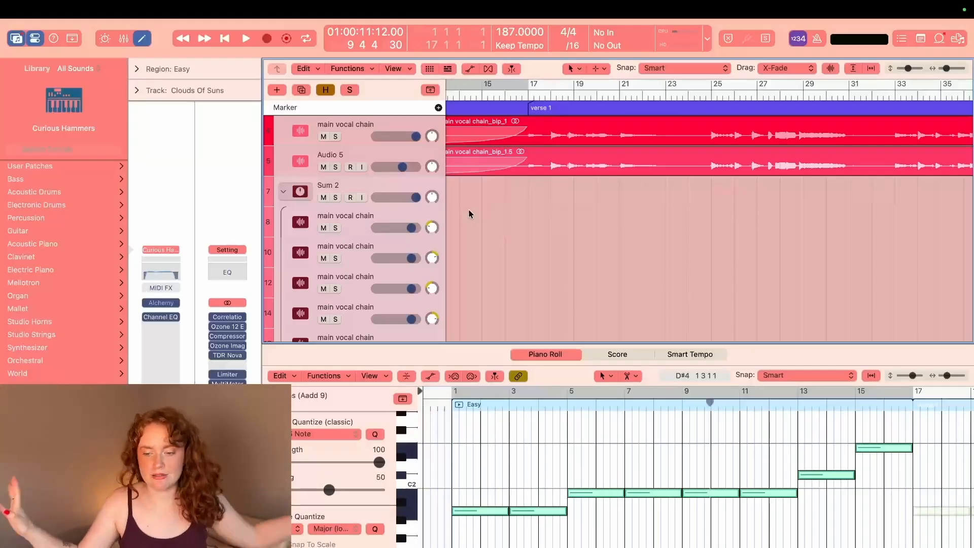
left_click_drag(530, 88, 689, 88)
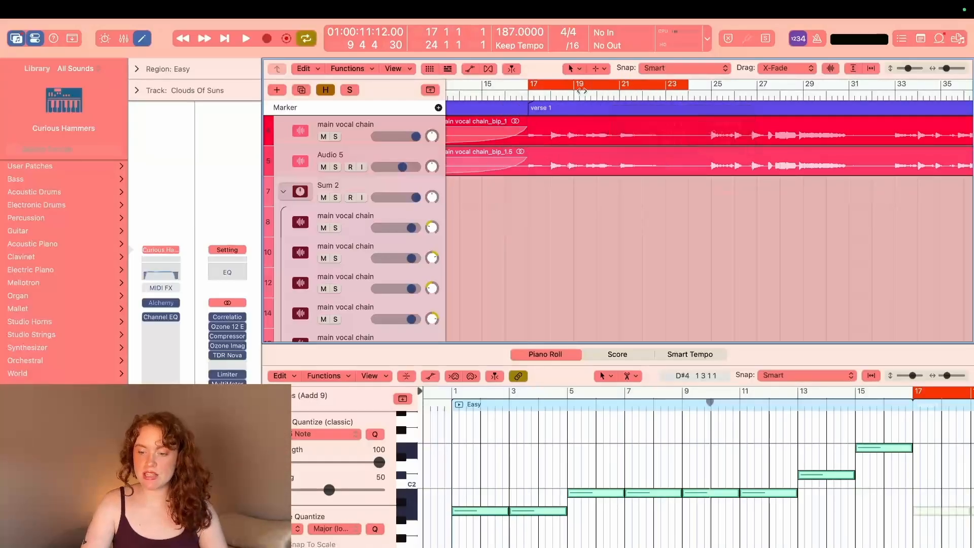
left_click_drag(530, 84, 522, 84)
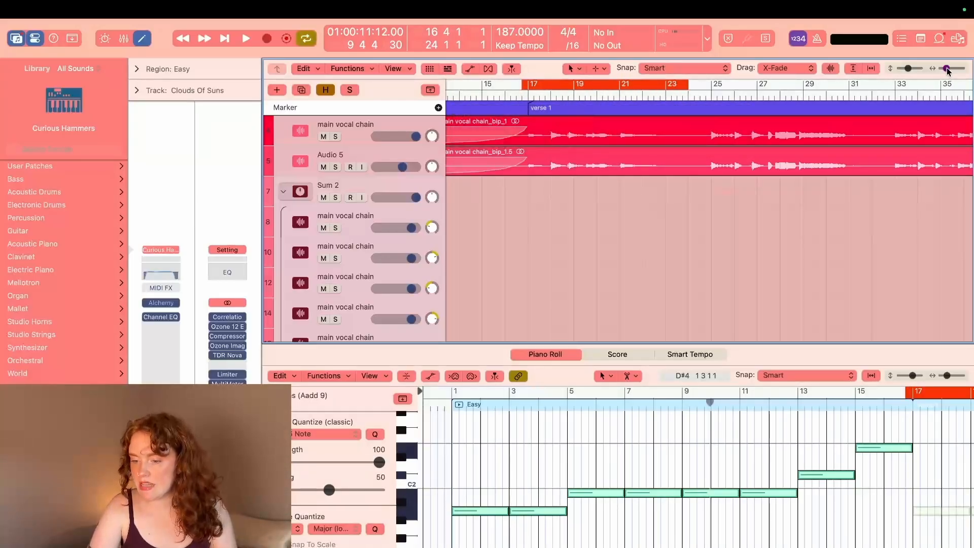
left_click_drag(947, 69, 948, 69)
Step: Solo the main vocal chain and Audio 5 tracks above Sum 2 and play them through verse 1 with cycling off
left_click(335, 137)
left_click(330, 172)
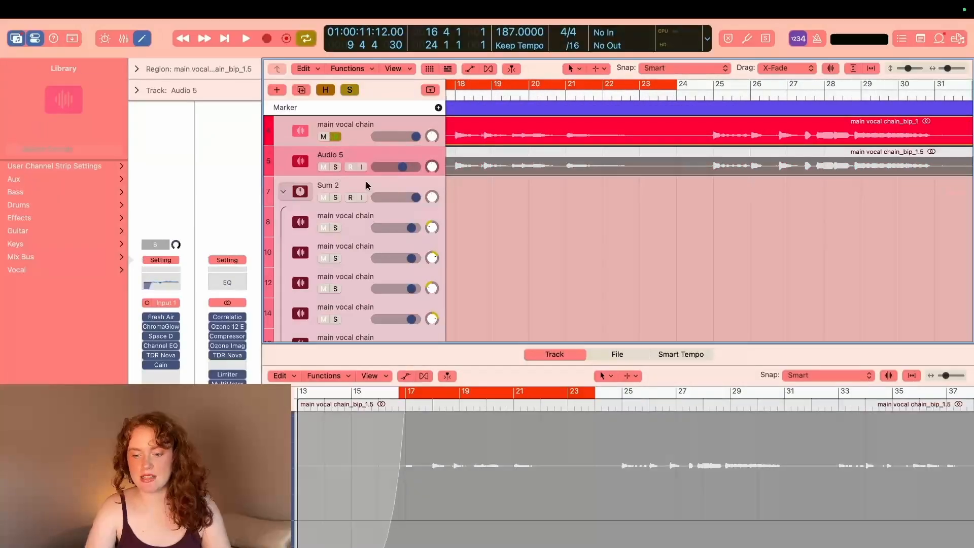
left_click(336, 167)
key("space")
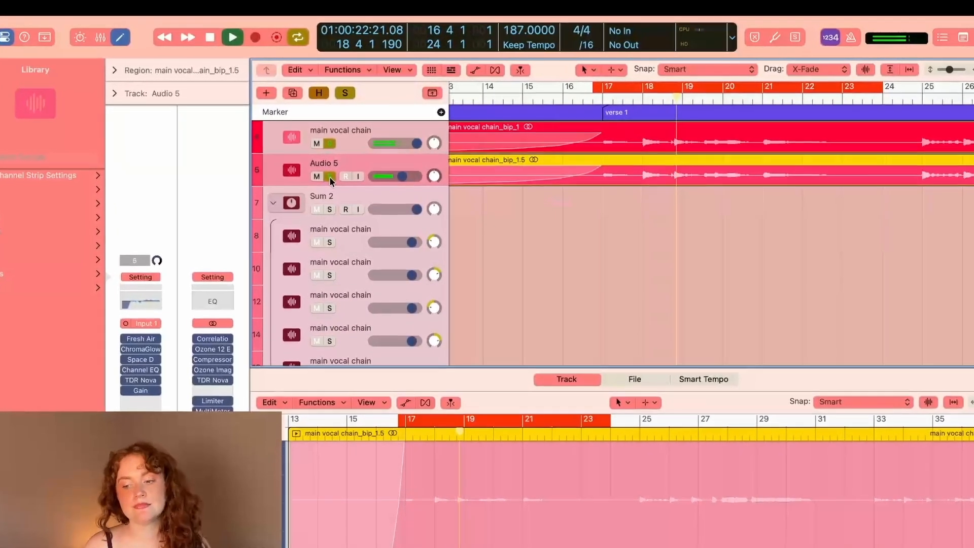
left_click(740, 89)
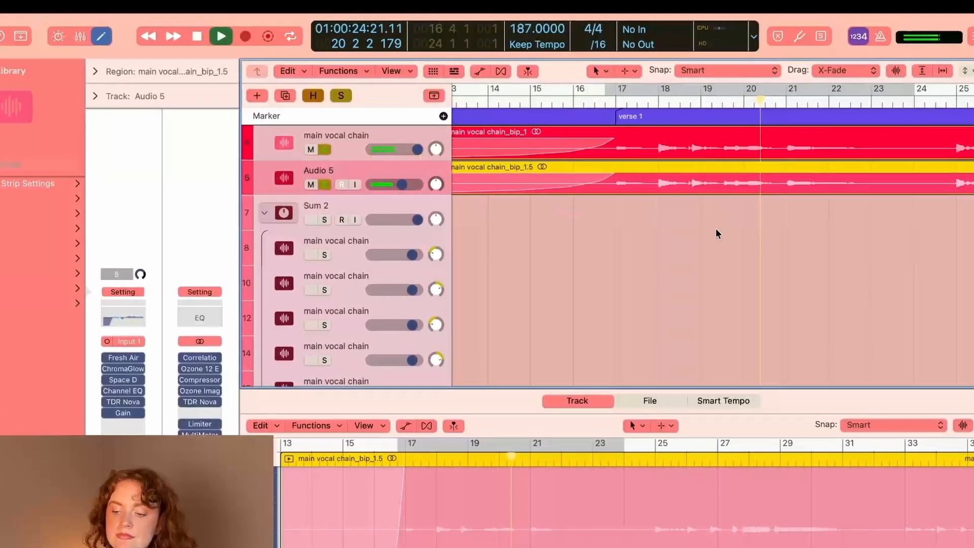
scroll(707, 248, "right", 3)
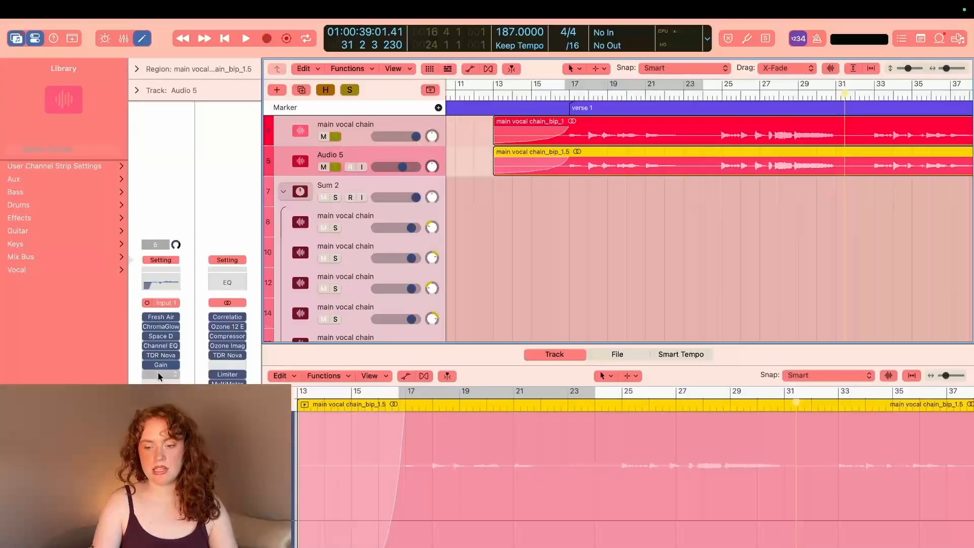
Step: Select the main vocal chain track, inspect its Space Designer reverb settings, and close the plug-in window
key("Up")
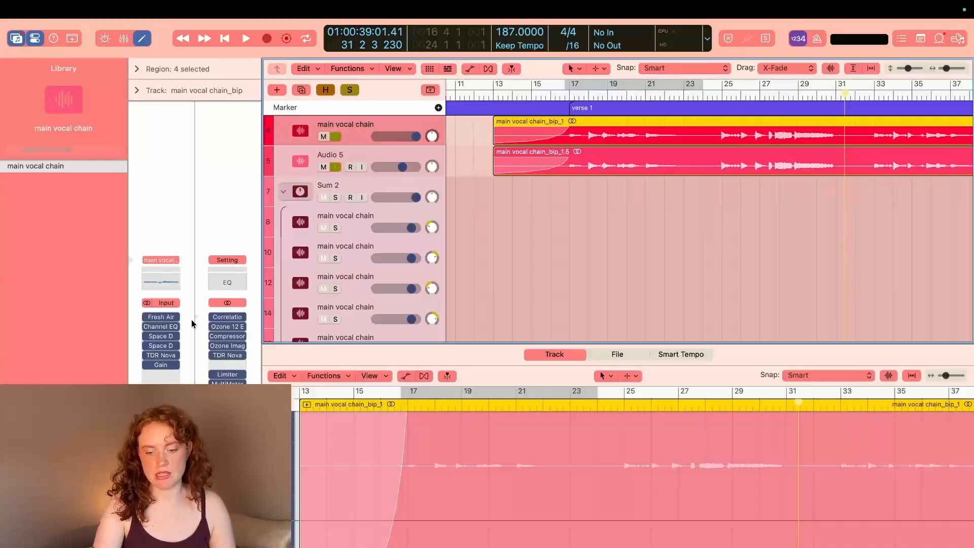
left_click(159, 338)
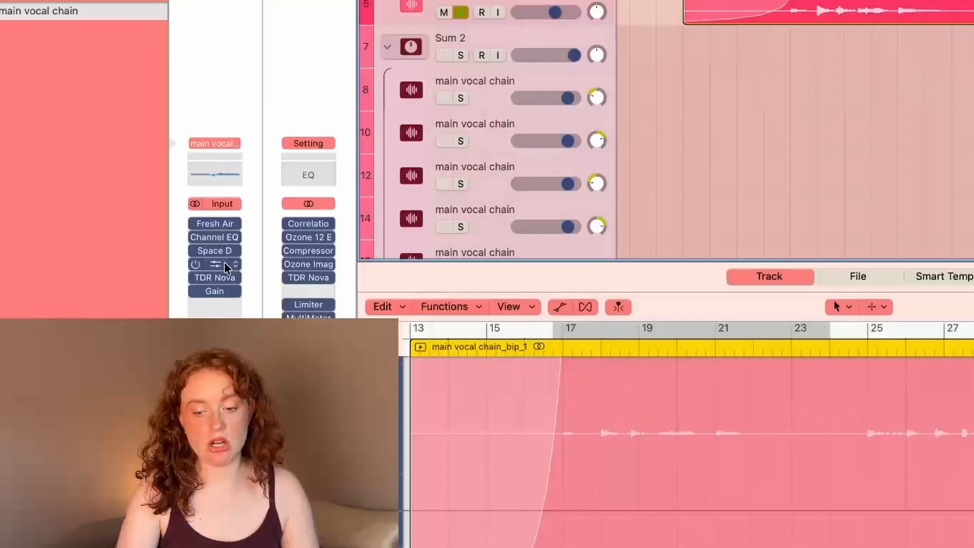
left_click(161, 345)
left_click_drag(844, 67, 844, 8)
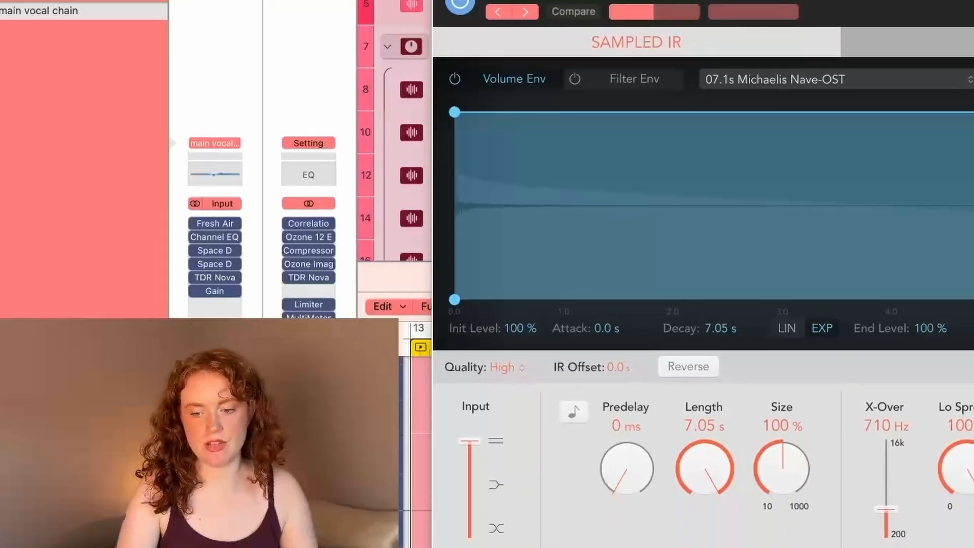
left_click(443, 2)
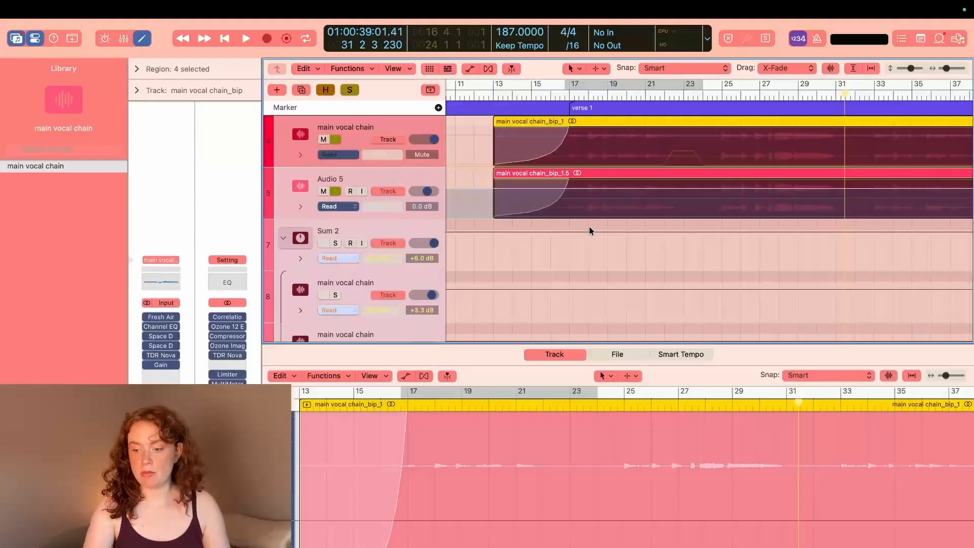
Step: Look over the automation on the main vocal chain and Audio 5 tracks from verse 1 through the chorus, and hide the automation lanes
scroll(589, 231, "right", 8)
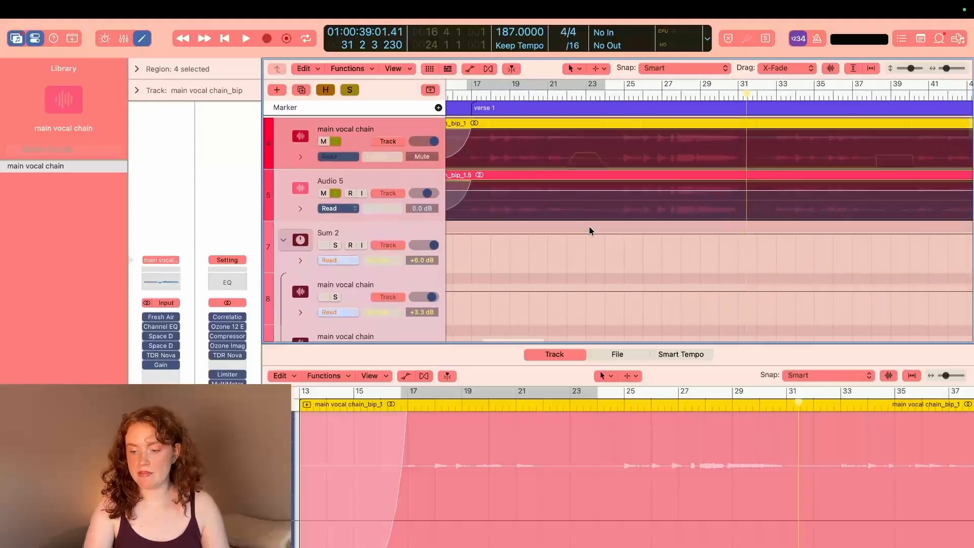
scroll(787, 193, "right", 15)
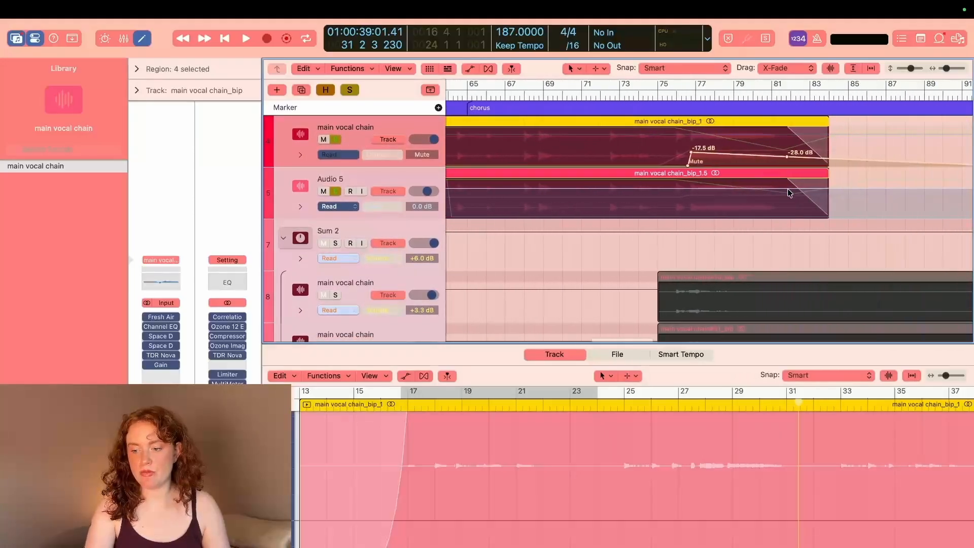
scroll(587, 210, "left", 20)
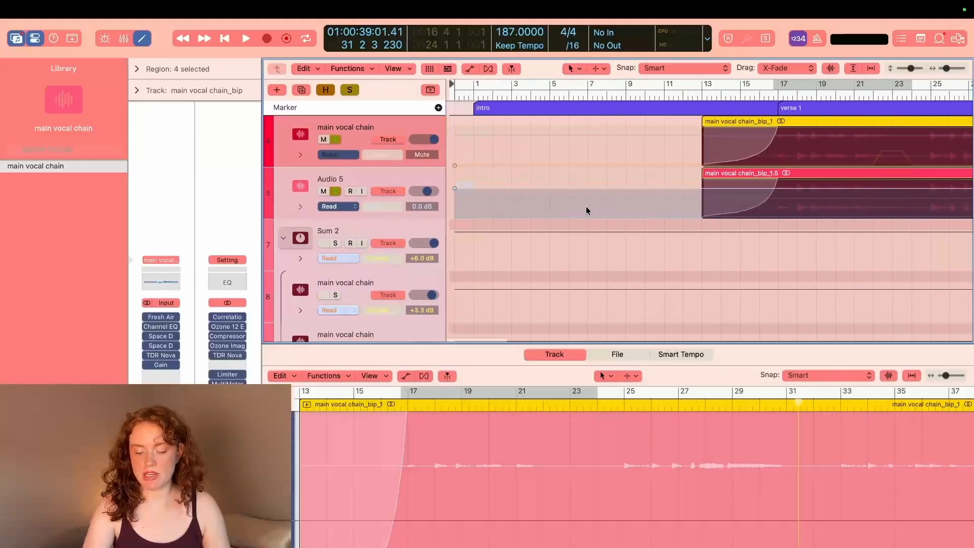
key("a")
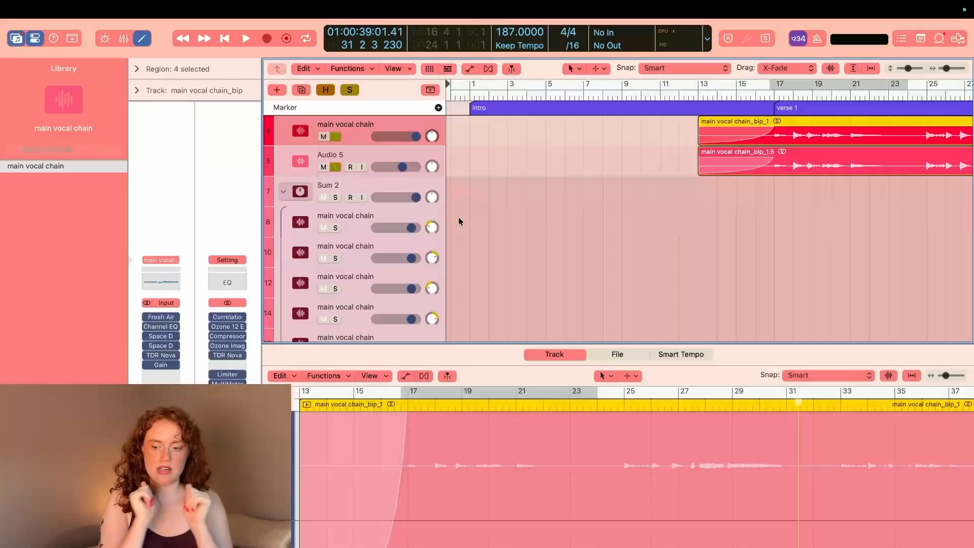
Step: Inspect the Fresh Air and Channel EQ settings on the main vocal chain track, closing each plug-in window
left_click(161, 317)
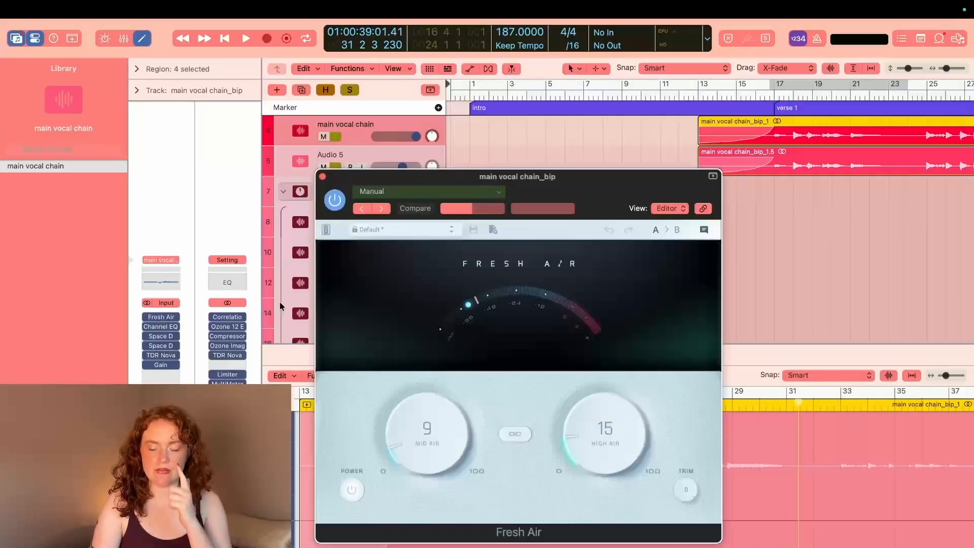
left_click(323, 177)
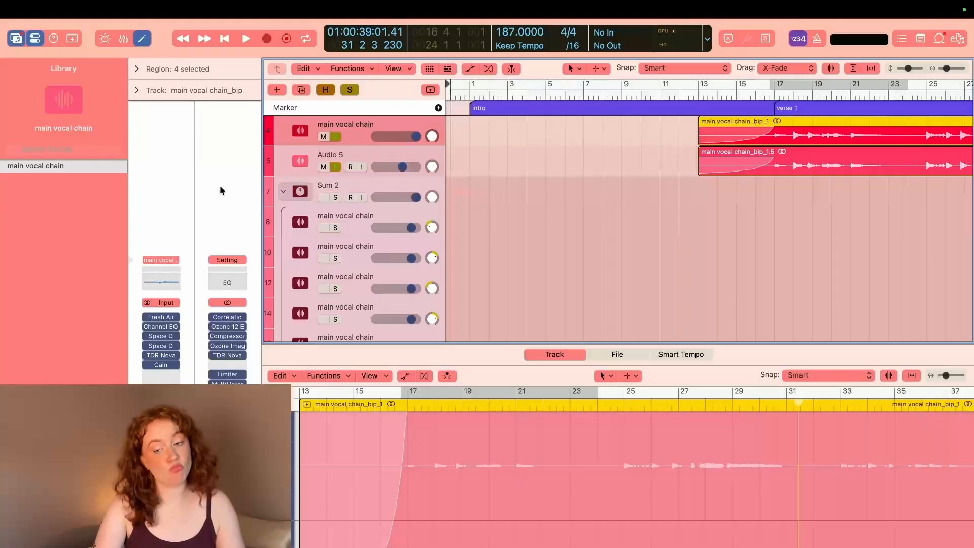
left_click(161, 326)
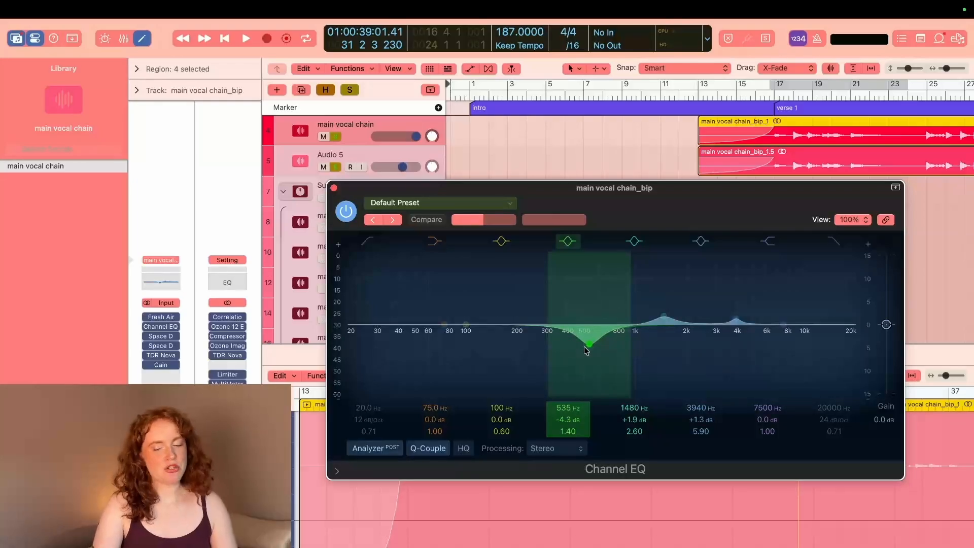
left_click(333, 187)
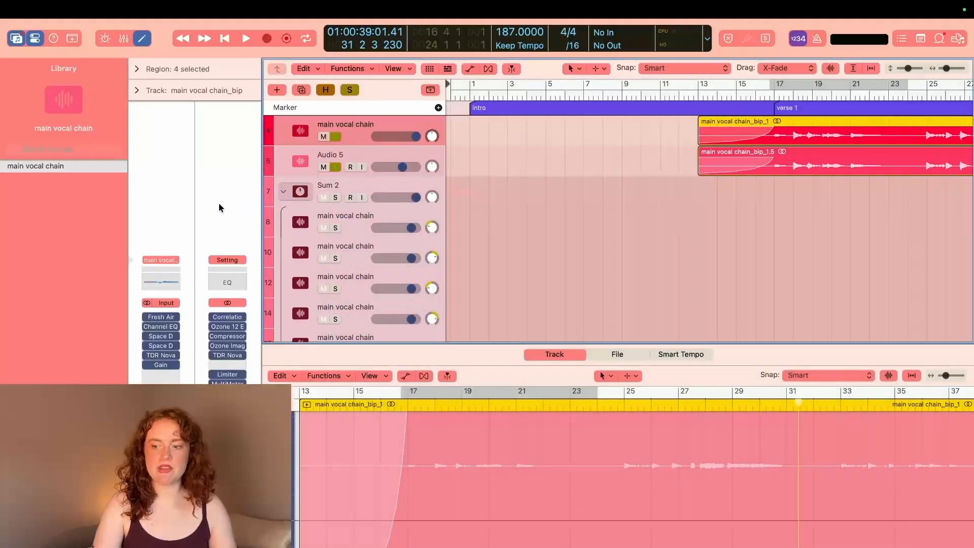
Step: Inspect the main vocal chain's first Space Designer reverb and show its track automation across verse 1
scroll(613, 239, "right", 5)
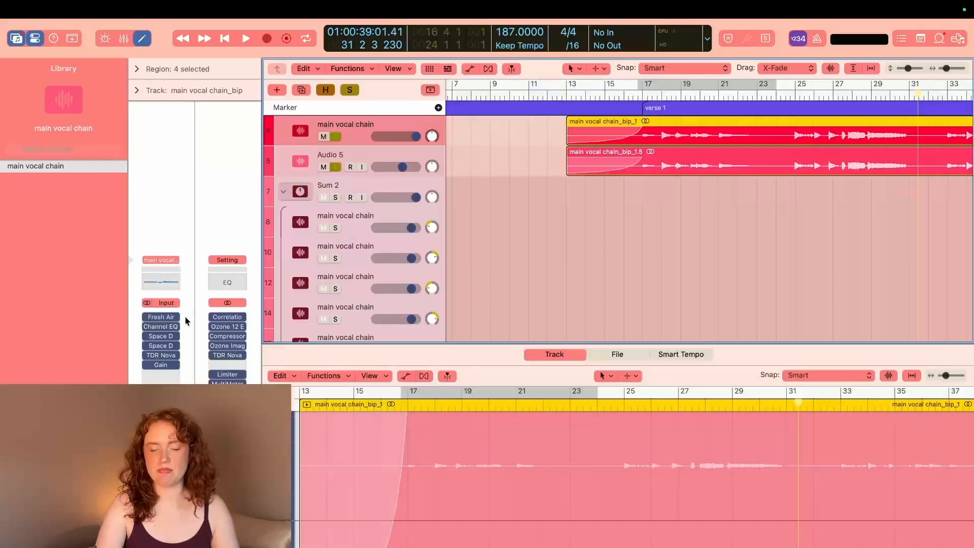
left_click(161, 336)
left_click_drag(359, 169, 344, 107)
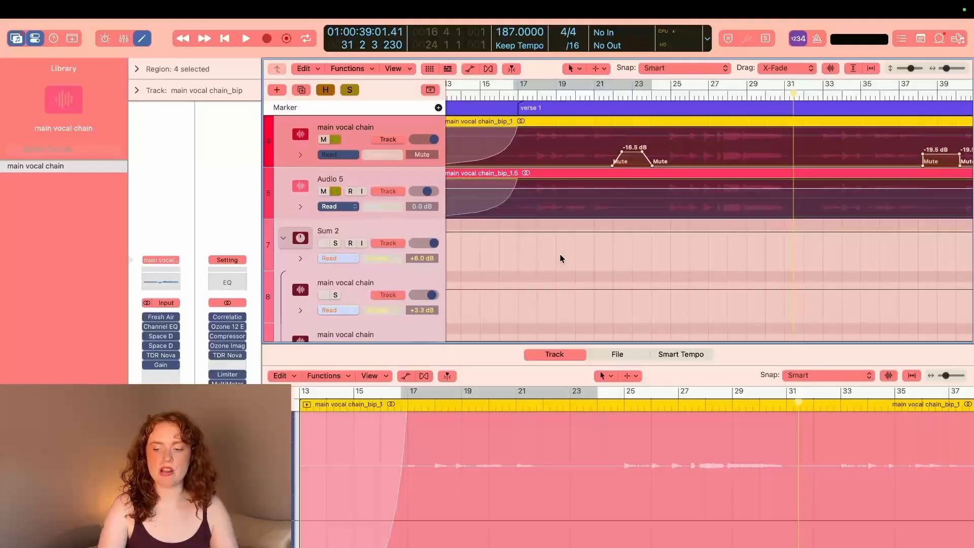
scroll(614, 232, "right", 3)
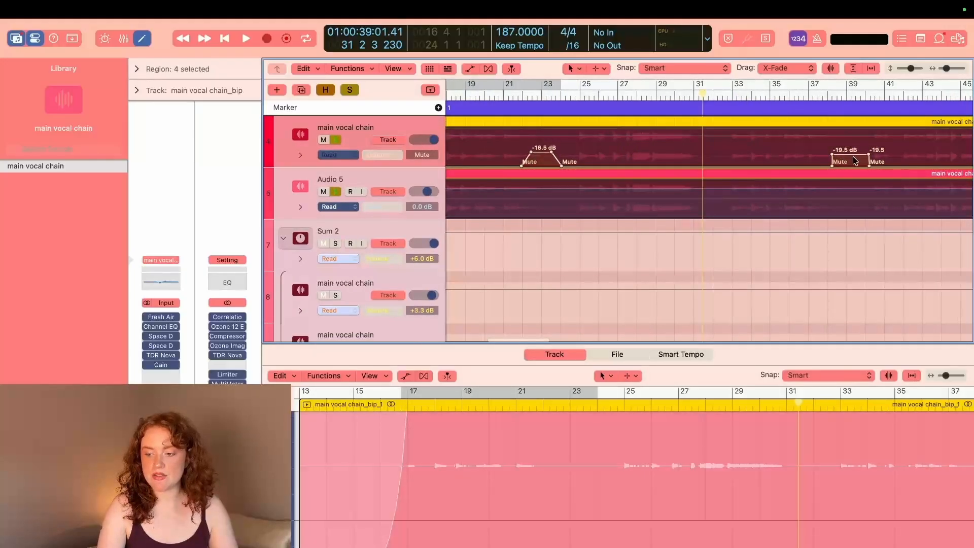
Step: Unsolo Audio 5 and play the main vocal chain alone from about bar 19 through its first automation rise
left_click(350, 192)
scroll(537, 200, "left", 1)
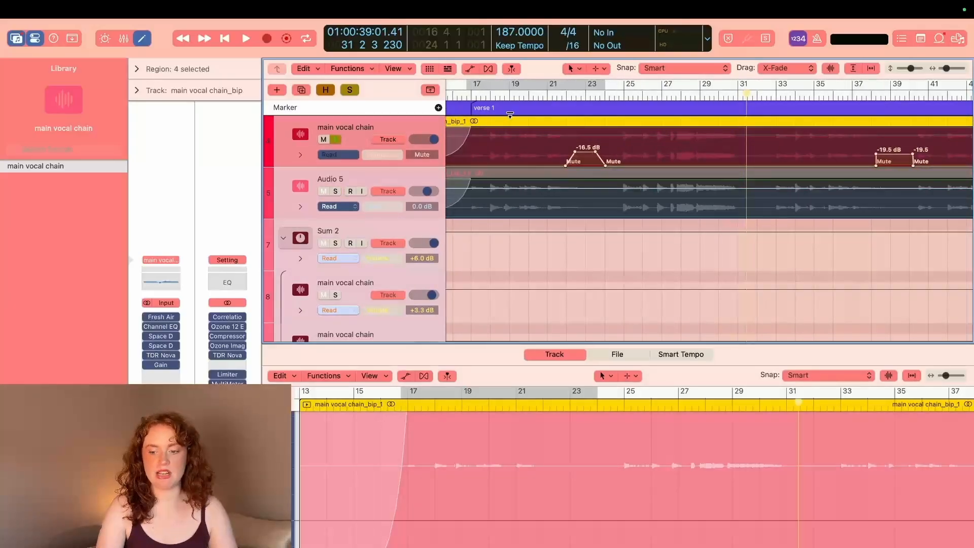
left_click(509, 95)
key("space")
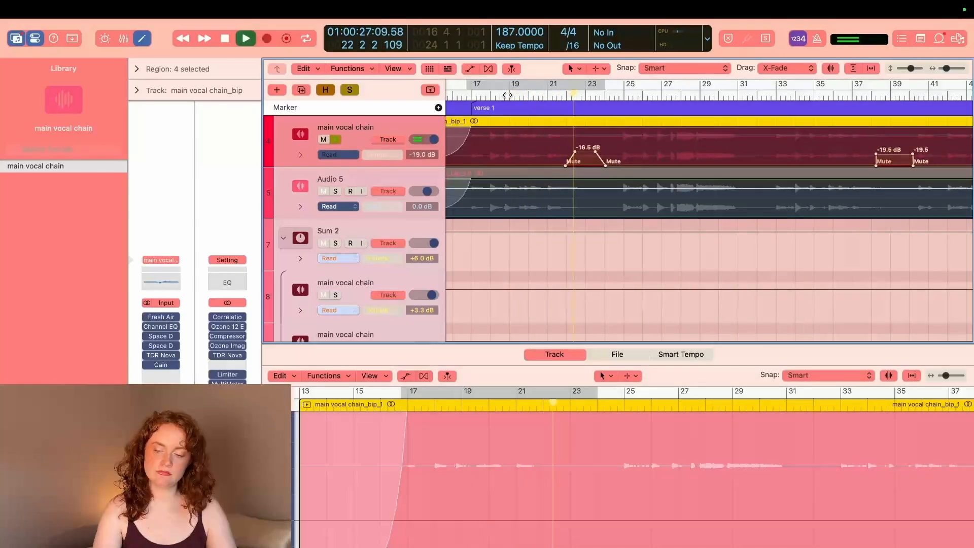
key("space")
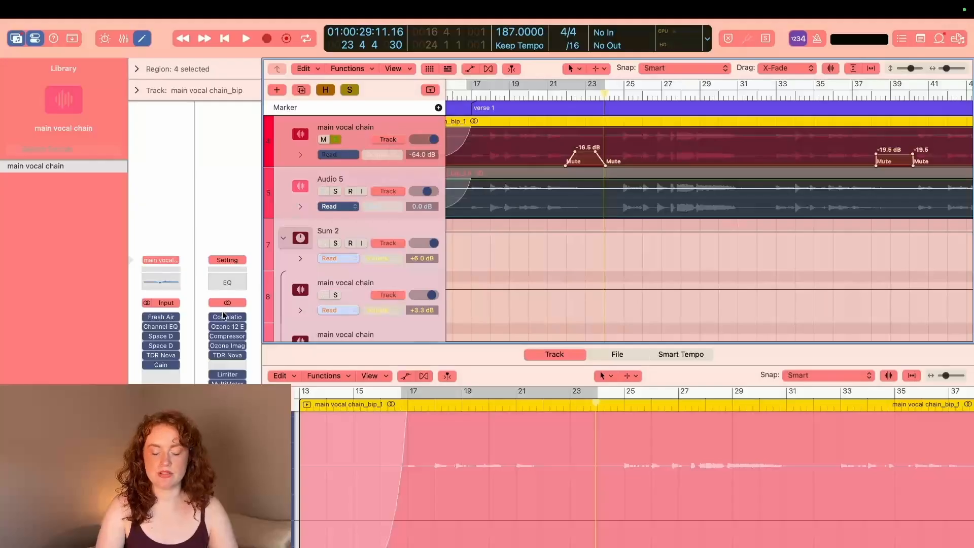
Step: Inspect the TDR Nova and Gain settings on the main vocal chain track, closing each plug-in window
left_click(164, 356)
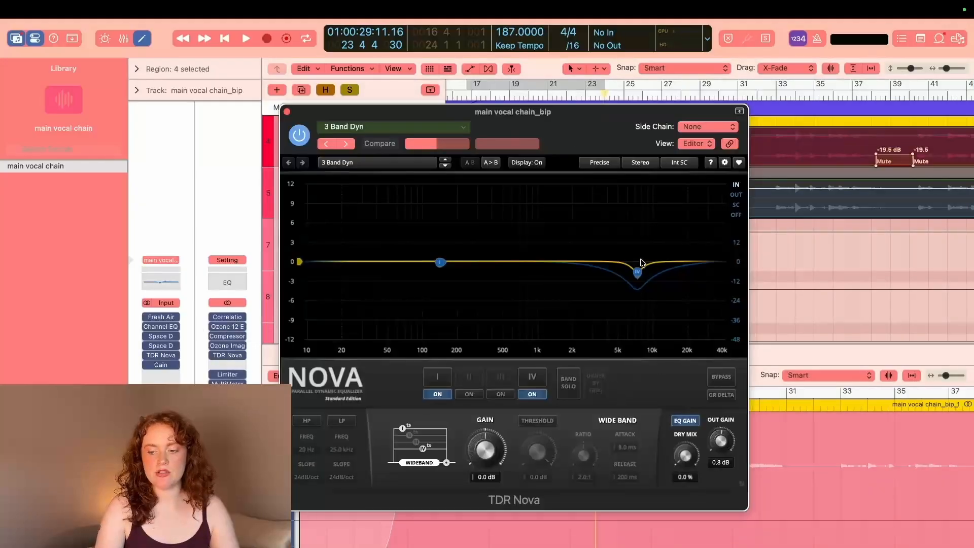
left_click(286, 112)
left_click(163, 364)
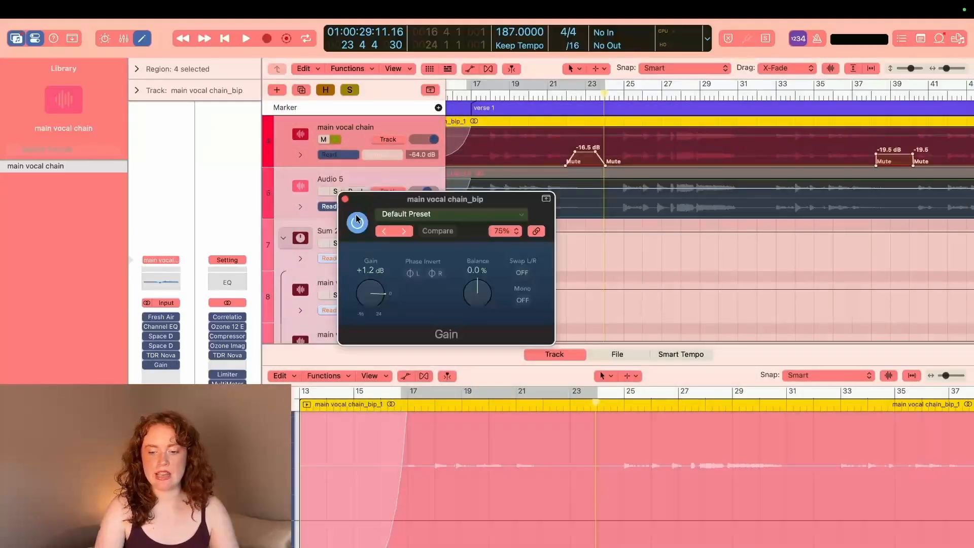
left_click(347, 198)
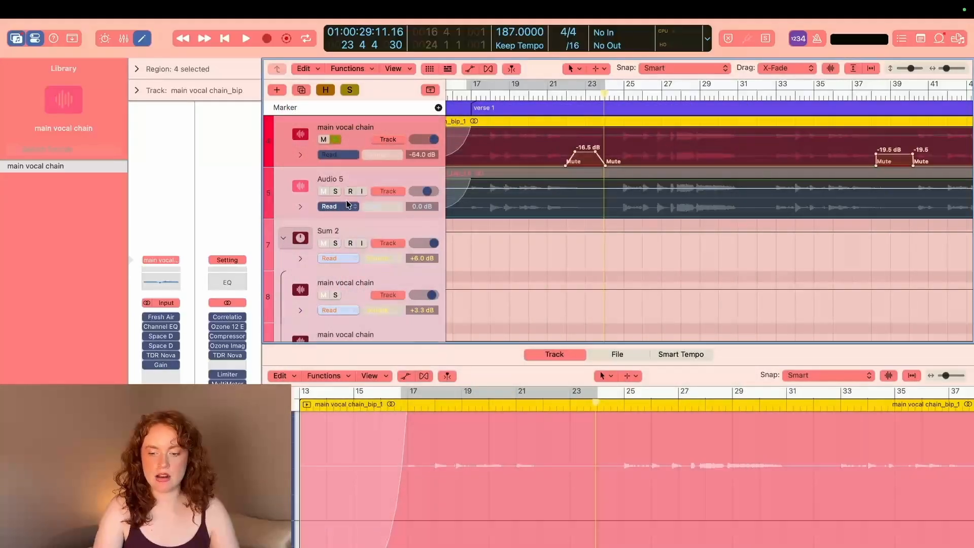
Step: Switch the solo from the main vocal chain to the Audio 5 track below it
left_click(335, 139)
left_click(335, 191)
scroll(516, 187, "left", 3)
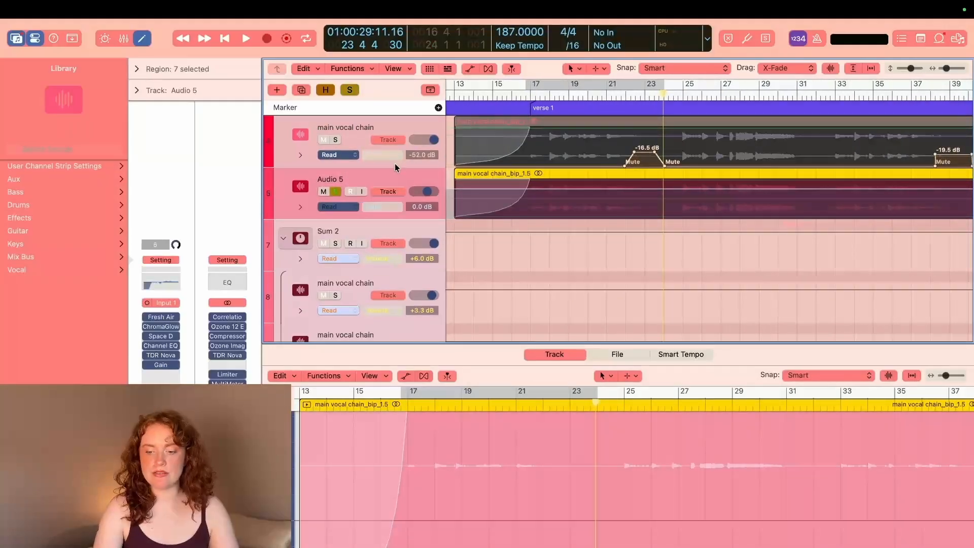
Step: Inspect Audio 5's ChromaGlow settings and its mix automation through the pre-chorus
mouse_move(162, 320)
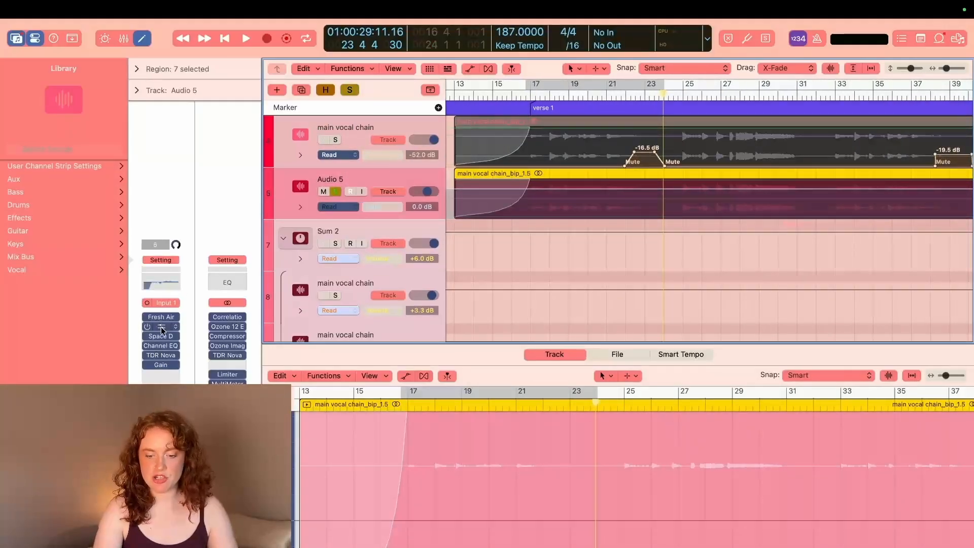
left_click(162, 326)
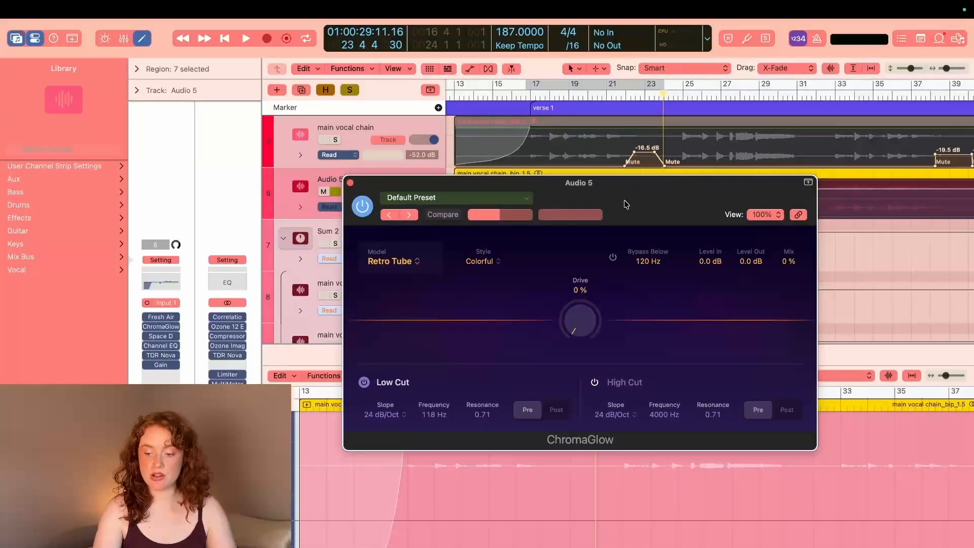
left_click(350, 182)
key("a")
key("a")
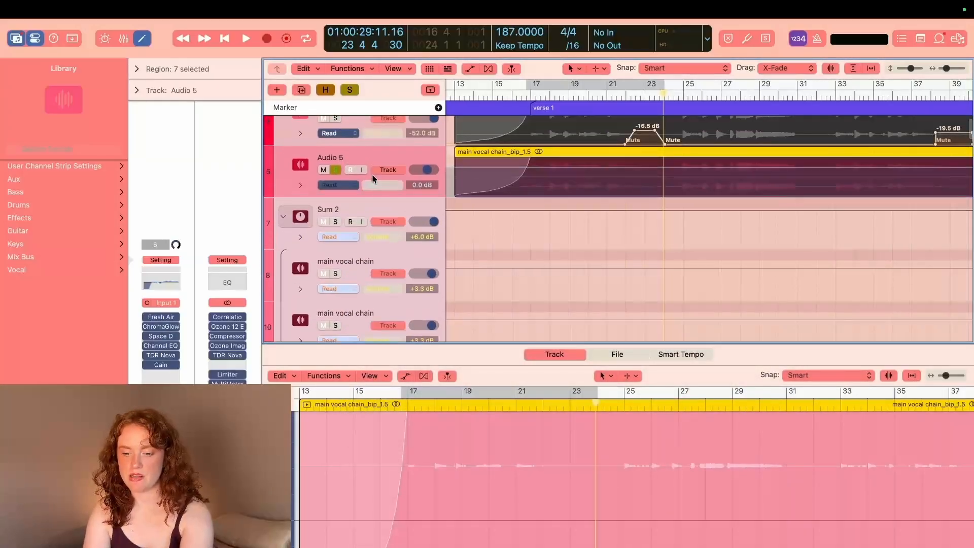
scroll(558, 208, "right", 10)
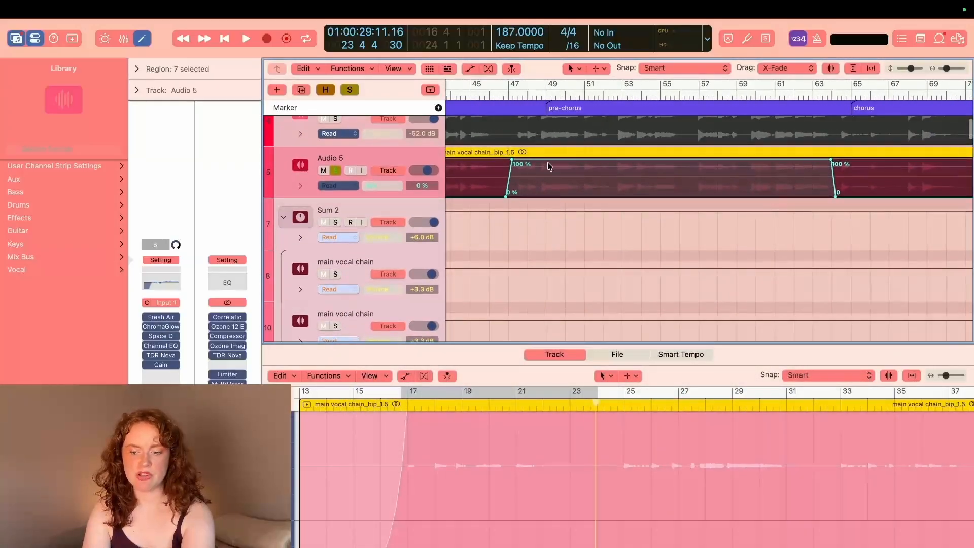
scroll(739, 193, "left", 10)
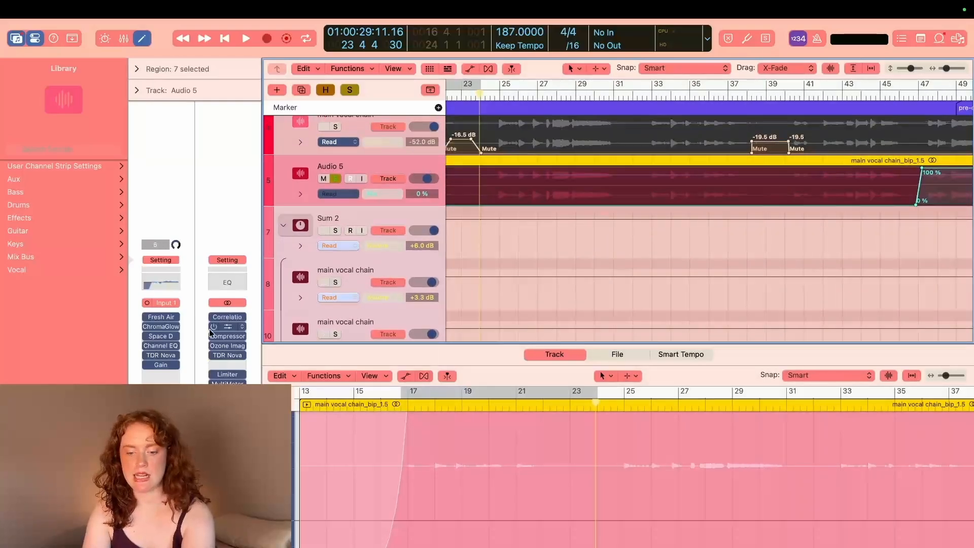
Step: Inspect the Space Designer reverb settings on Audio 5 and close the plug-in window
left_click(161, 336)
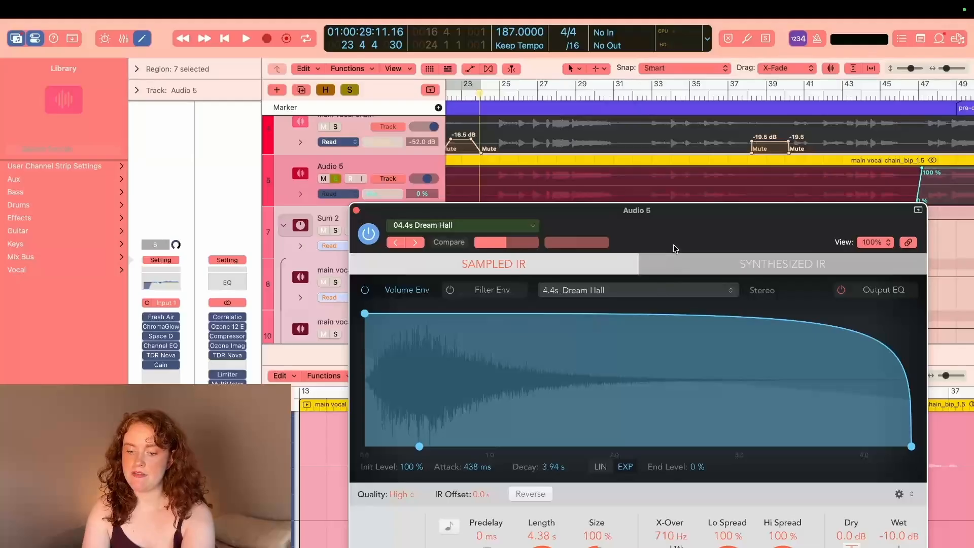
left_click_drag(674, 245, 612, 124)
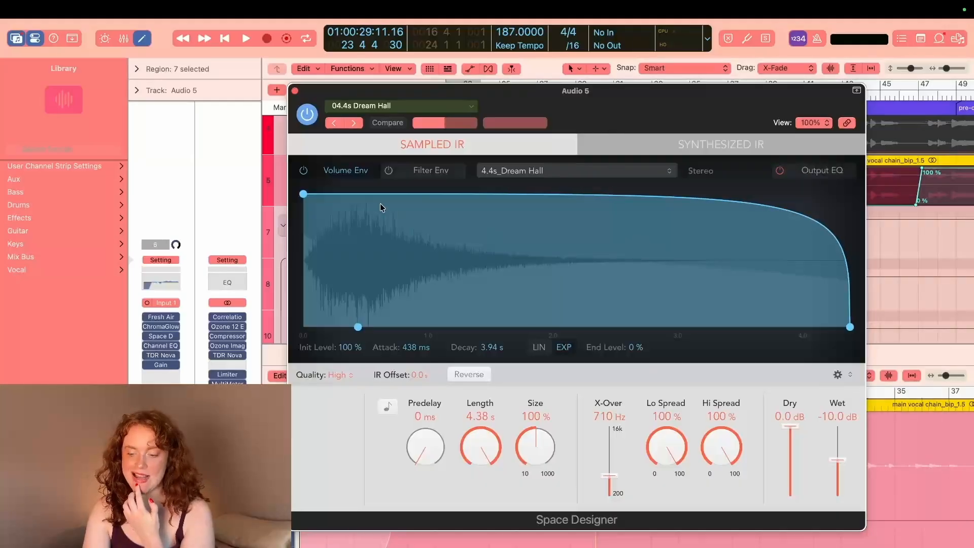
left_click(294, 90)
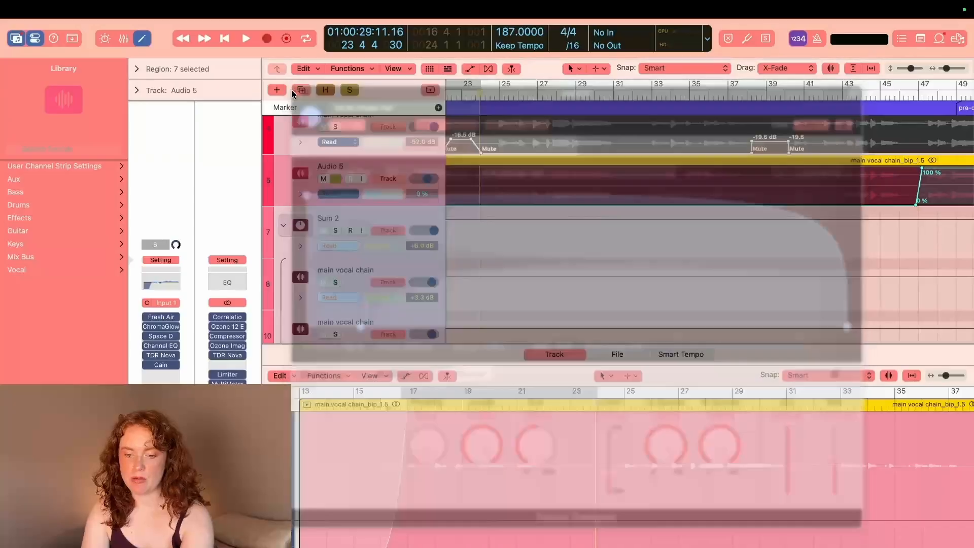
Step: Display Audio 5's Space Designer Output Wet automation and examine it from verse 1 through the end of the chorus
left_click(391, 194)
left_click(401, 216)
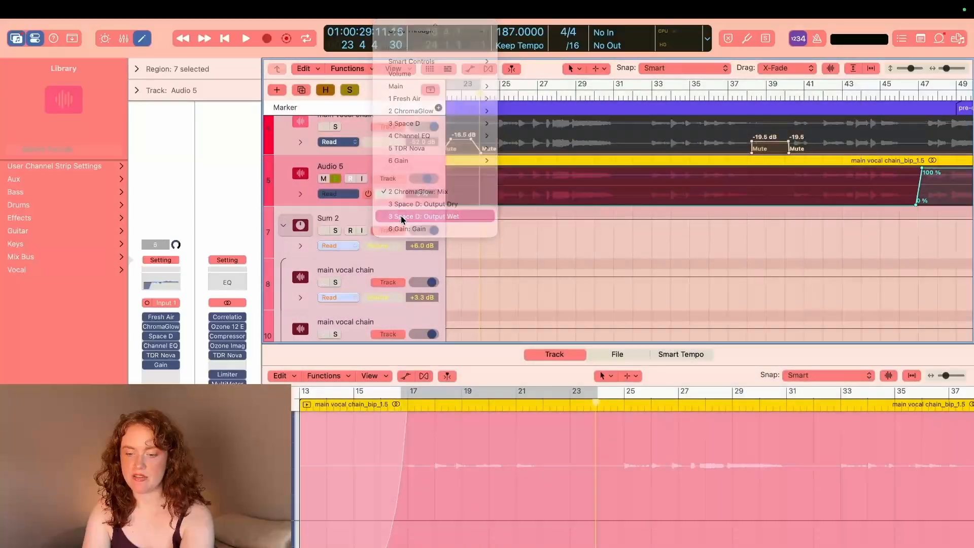
scroll(634, 261, "right", 10)
scroll(654, 266, "right", 2)
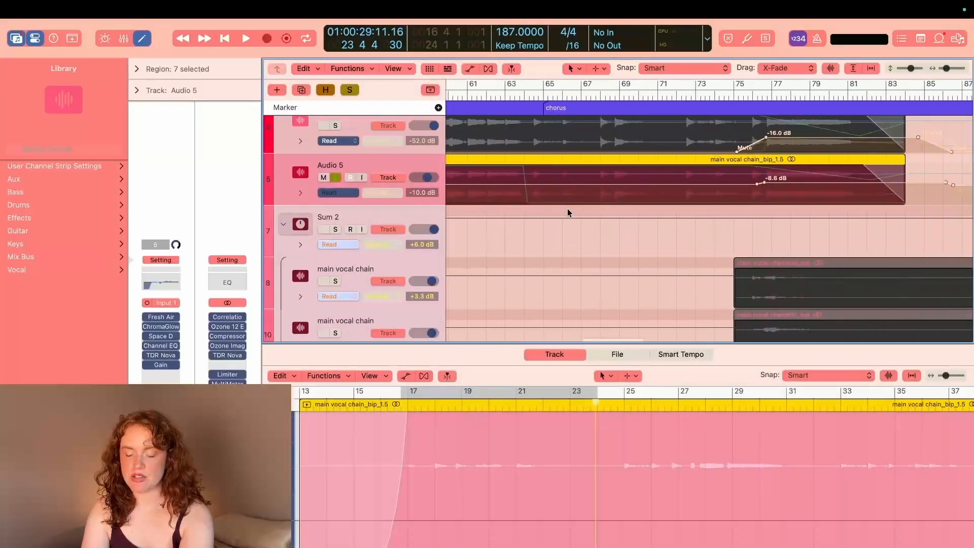
scroll(613, 199, "left", 9)
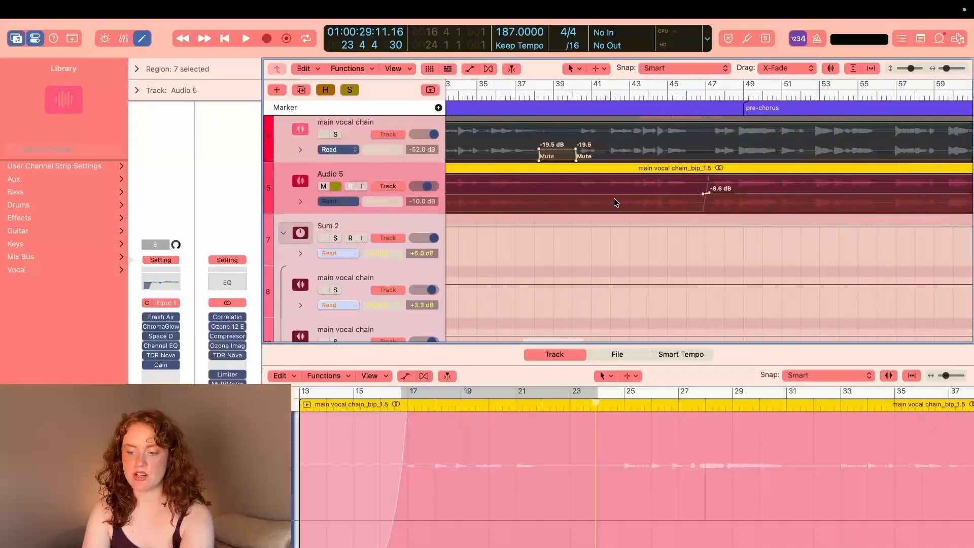
scroll(634, 203, "right", 3)
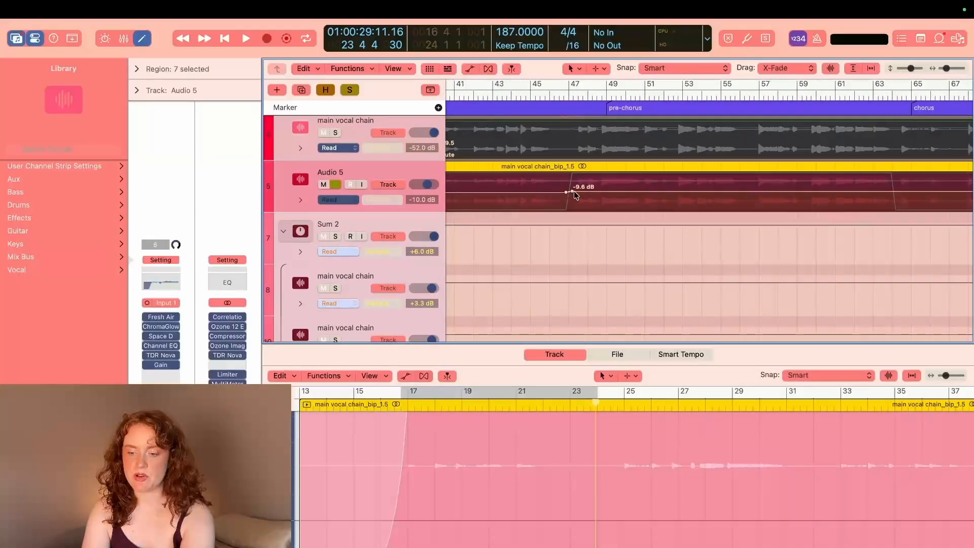
scroll(599, 195, "right", 8)
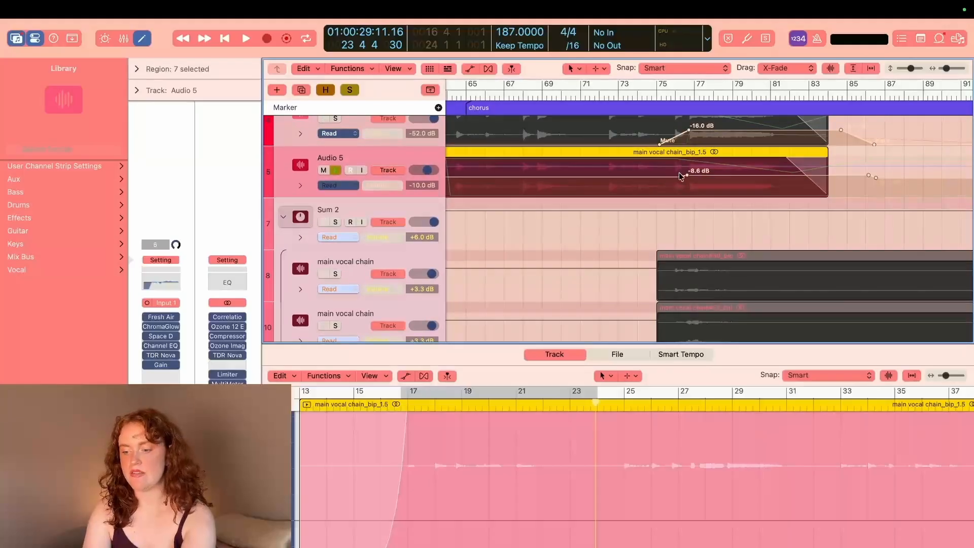
scroll(607, 235, "left", 10)
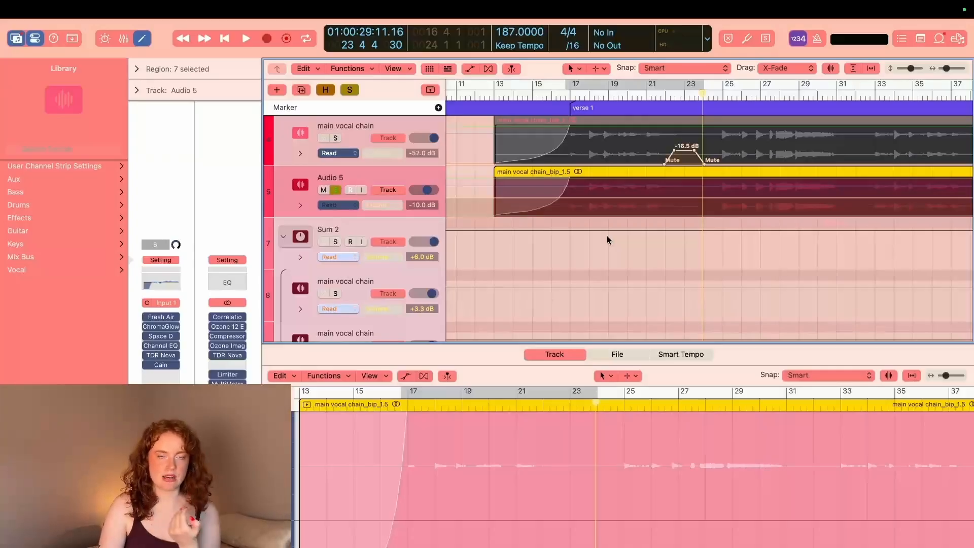
Step: Inspect the TDR Nova settings on Audio 5, close the plug-in window and hide the automation lanes
left_click(161, 345)
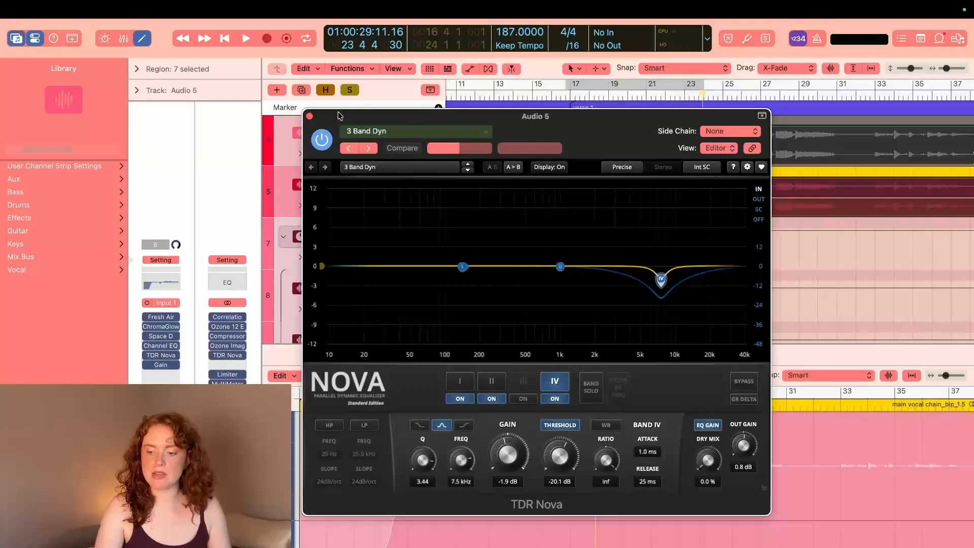
left_click(309, 117)
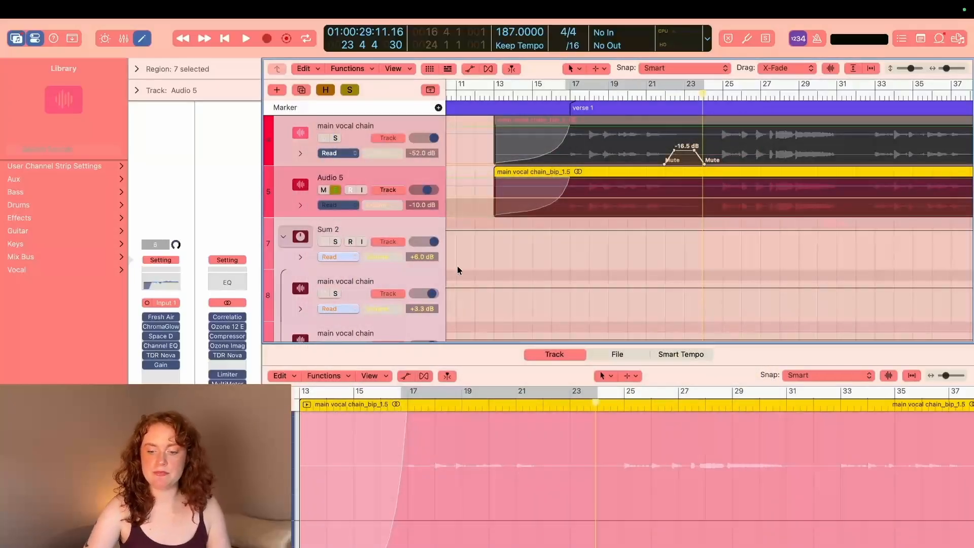
key("a")
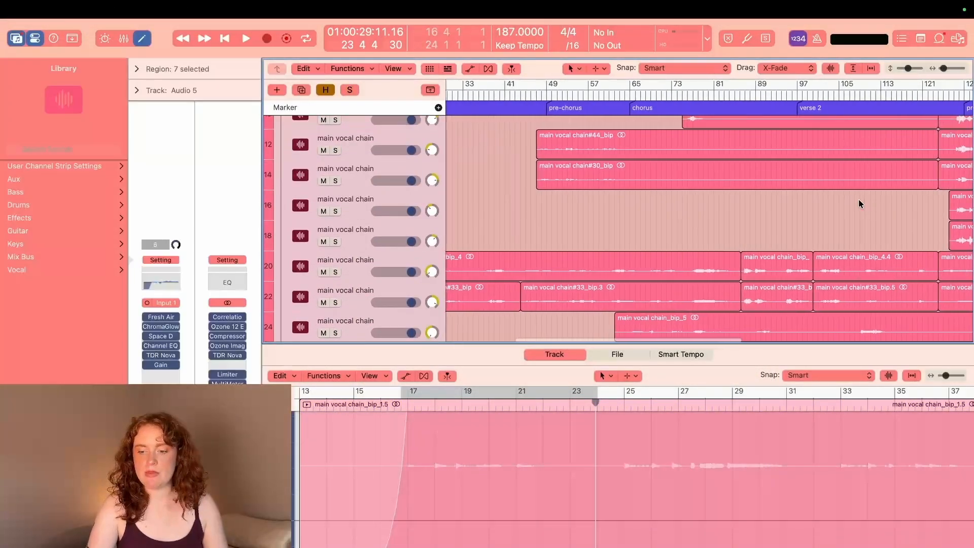
Step: Solo the Sum 2 backing-vocal stack and play it from bar 20 in verse 1
scroll(859, 199, "up", 4)
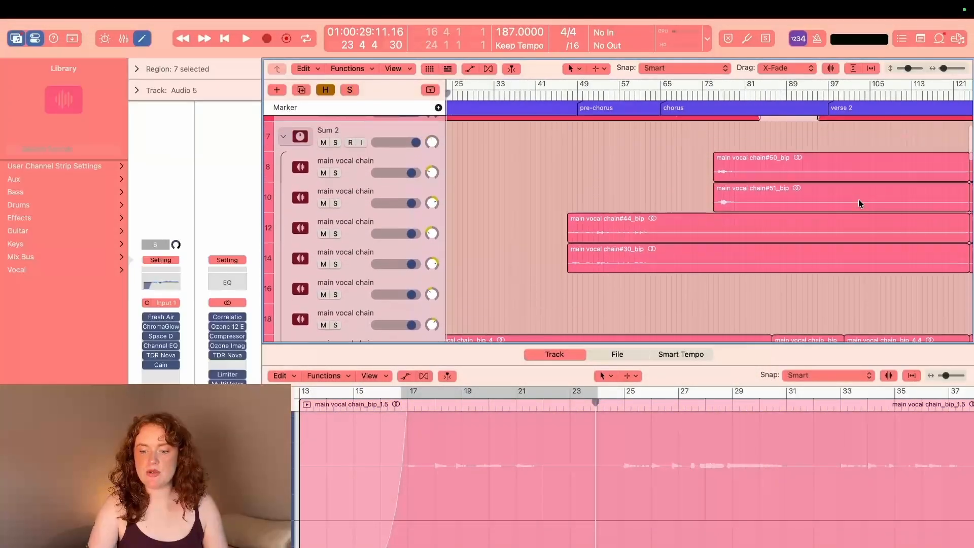
scroll(623, 203, "up", 2)
scroll(556, 242, "down", 1)
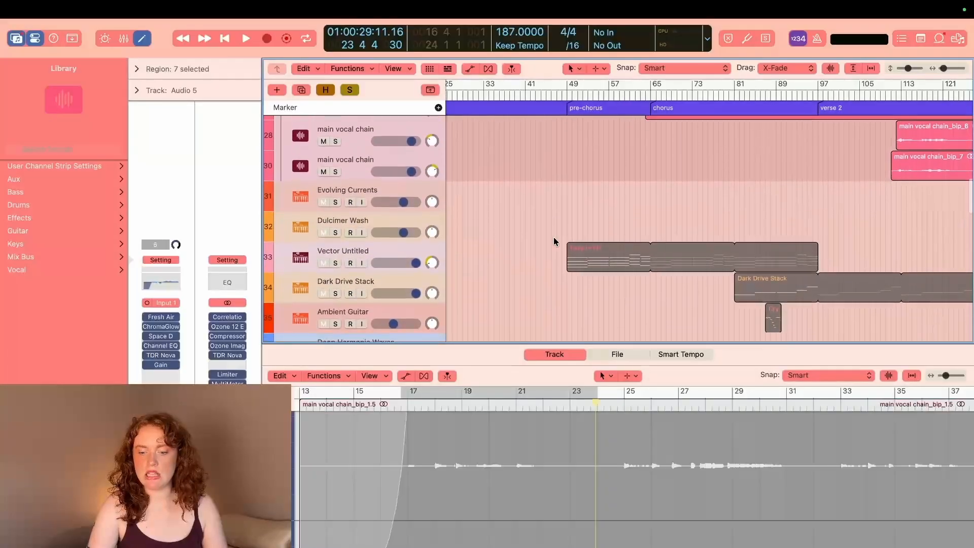
scroll(556, 242, "up", 9)
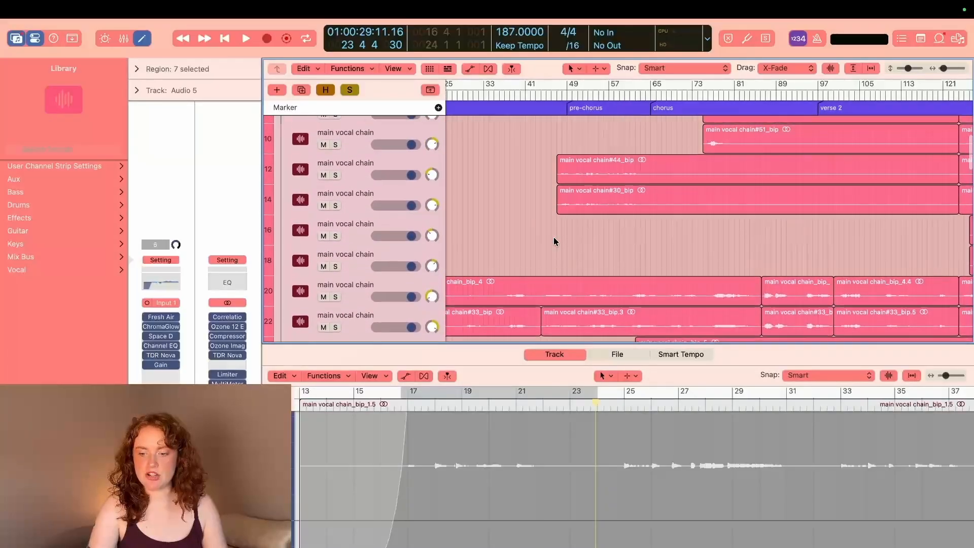
scroll(556, 242, "left", 5)
left_click(551, 94)
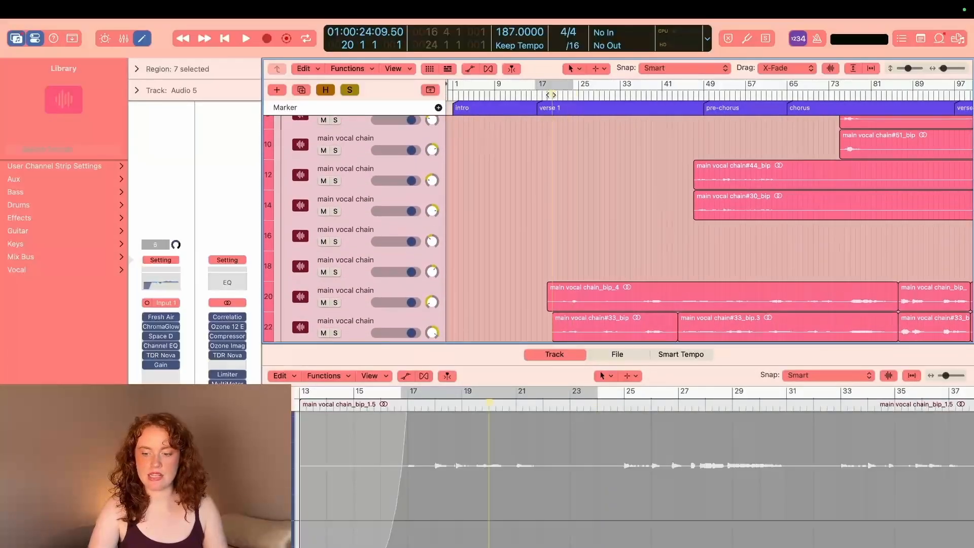
key("space")
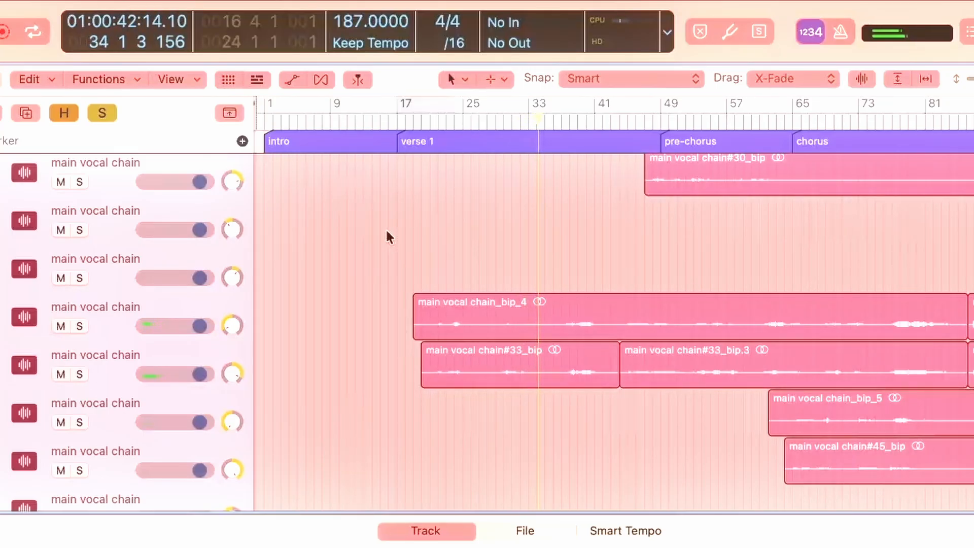
key("space")
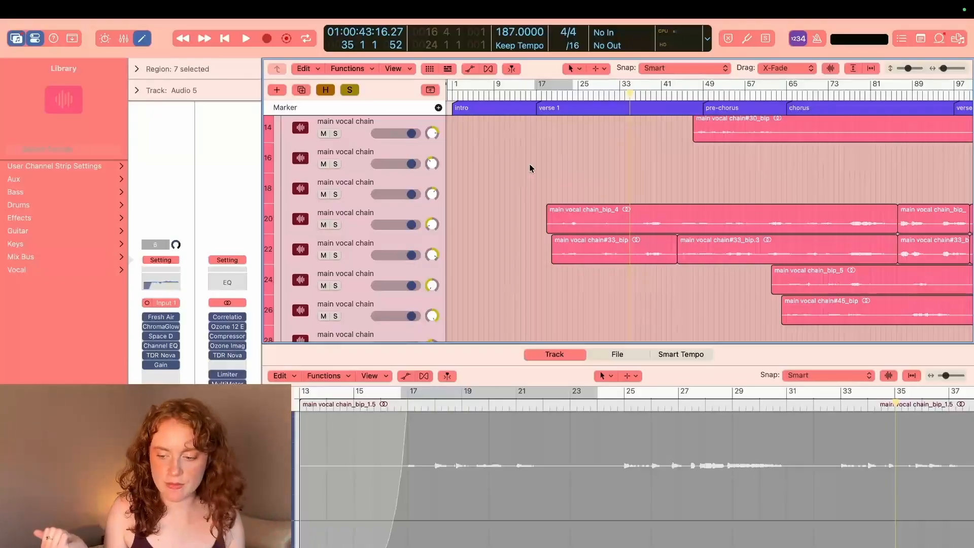
Step: Play the soloed backing vocals from bar 47 into the pre-chorus and follow the layers on tracks 12 and 14
scroll(593, 177, "right", 5)
scroll(593, 178, "up", 3)
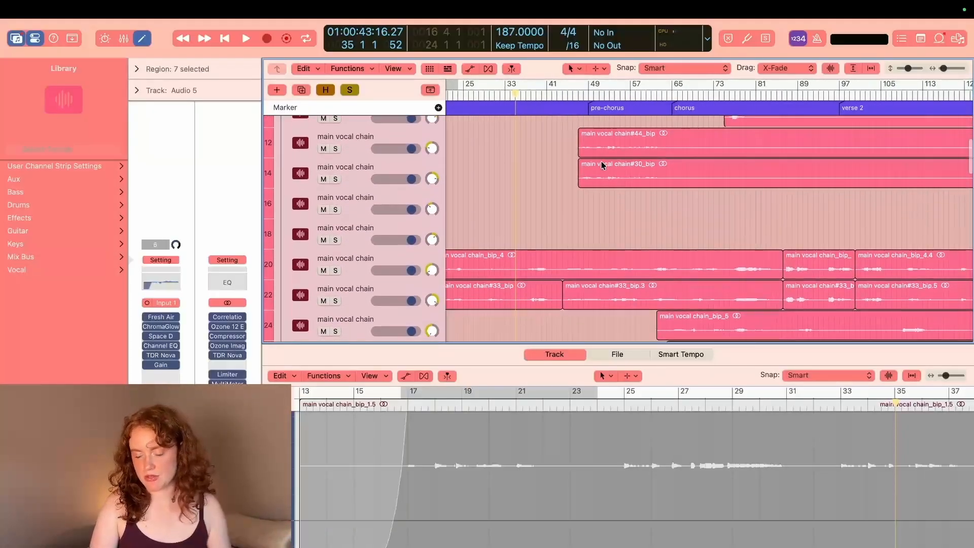
key("shift+Return")
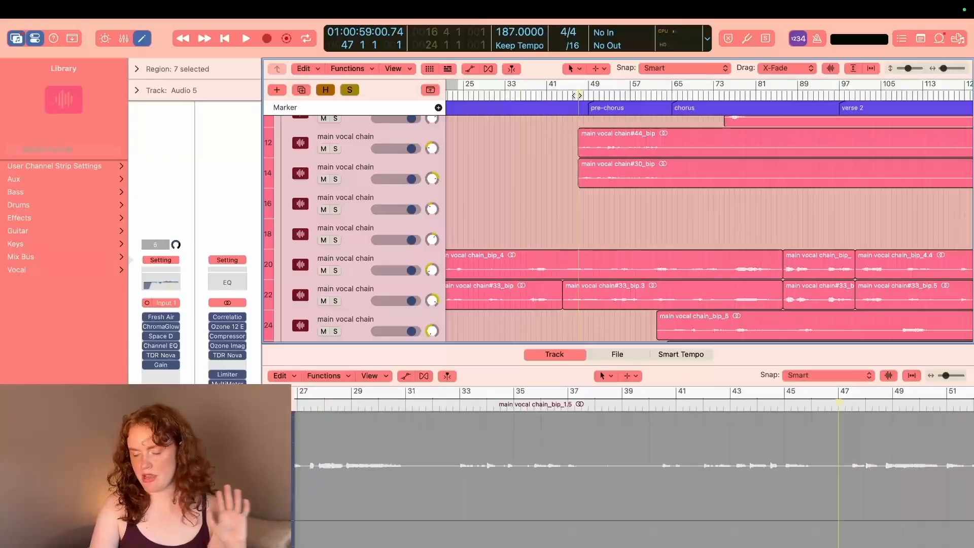
scroll(572, 156, "up", 3)
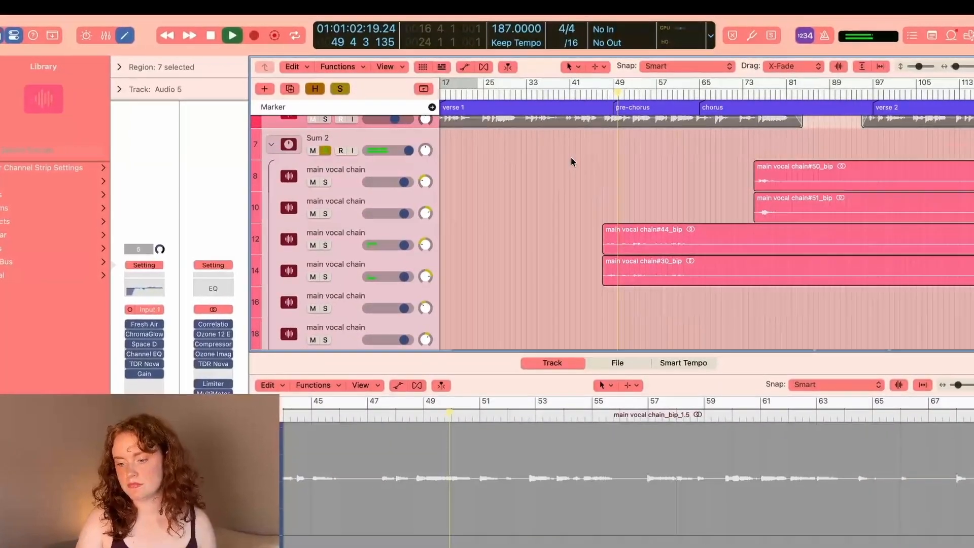
scroll(570, 157, "up", 2)
scroll(571, 157, "down", 5)
scroll(569, 161, "down", 4)
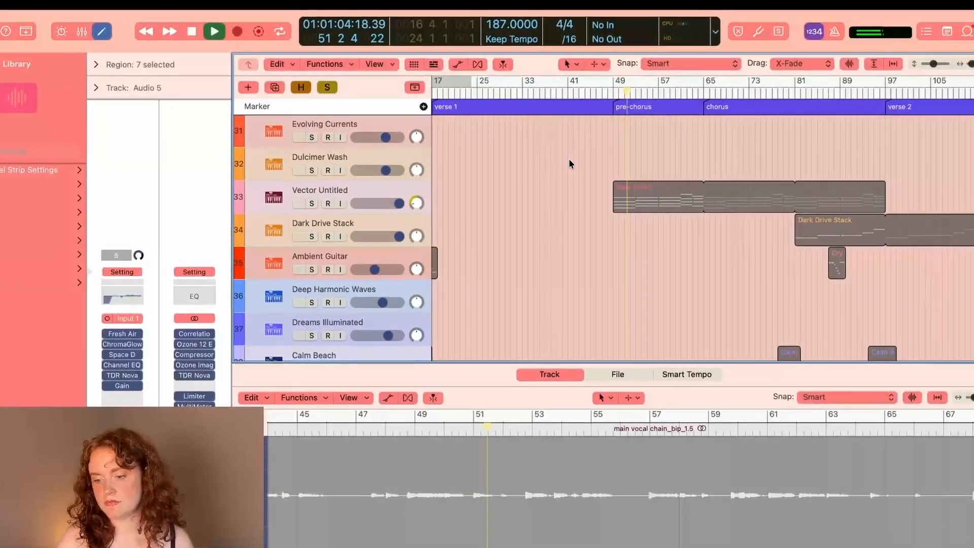
scroll(568, 163, "up", 6)
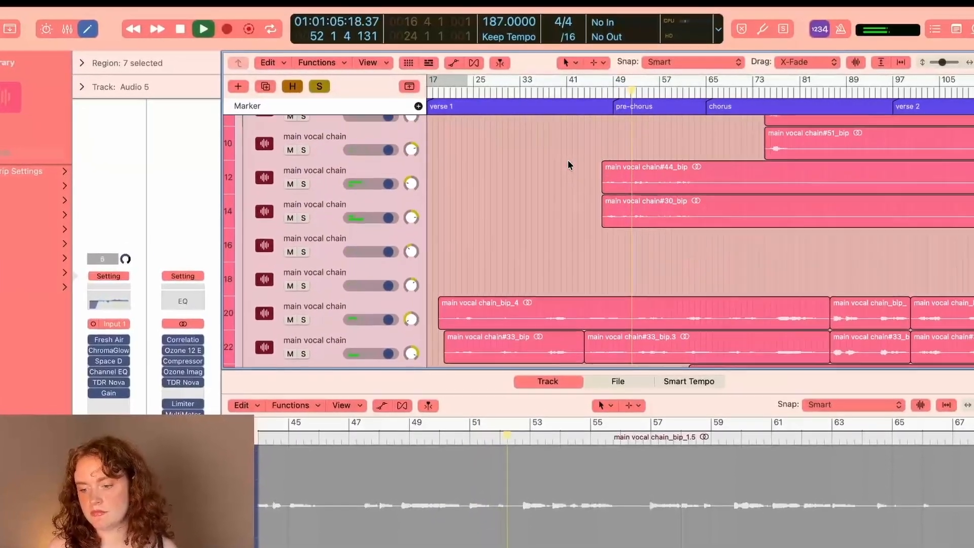
scroll(568, 162, "right", 3)
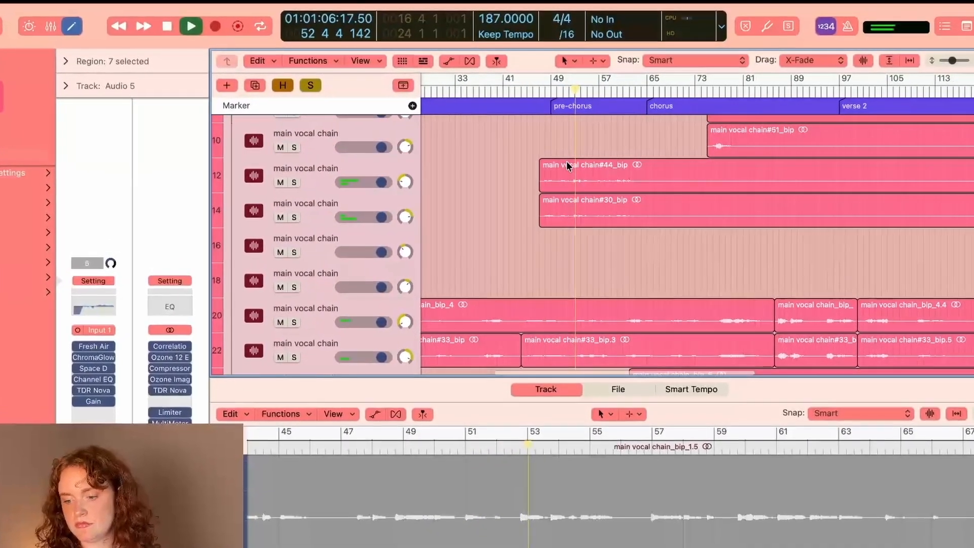
Step: Play the pre-chorus harmonies on tracks 12 and 14 together with the lead vocals and clear the solos on the two harmony tracks
scroll(510, 215, "down", 2)
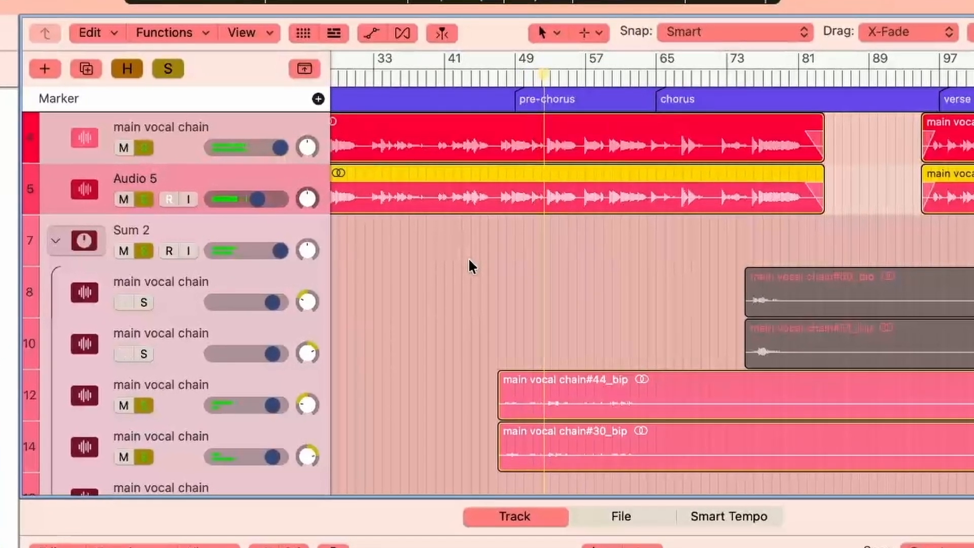
scroll(461, 276, "down", 3)
scroll(461, 276, "up", 3)
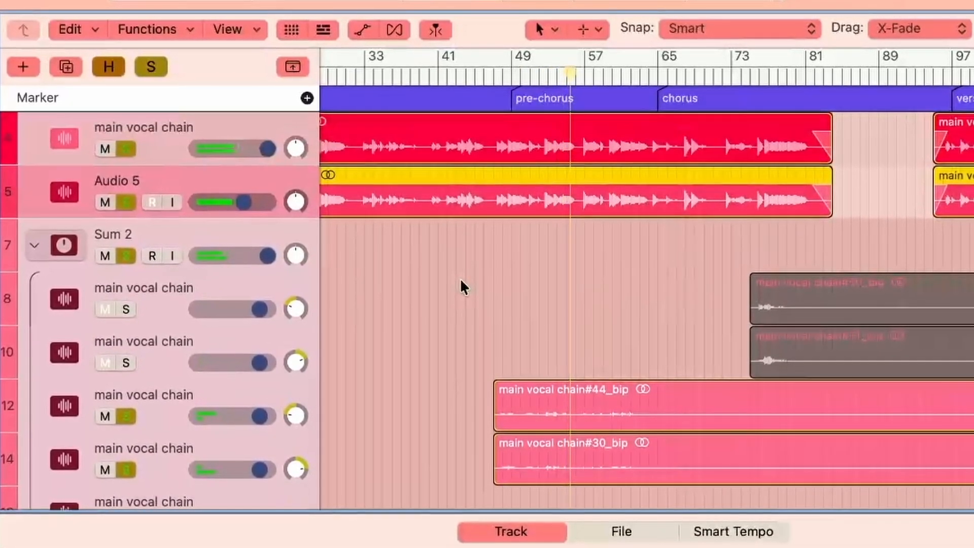
key("ctrl+m")
scroll(476, 179, "down", 3)
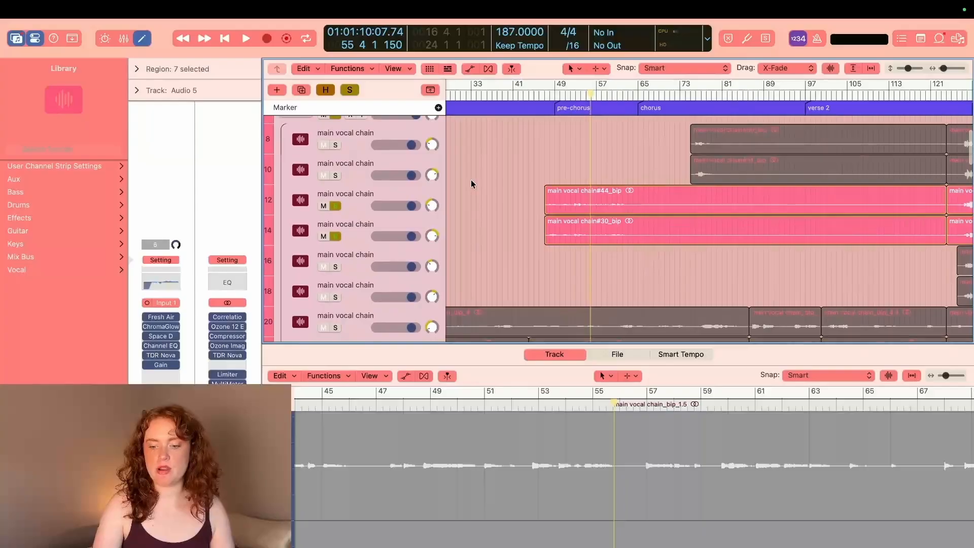
left_click(335, 238)
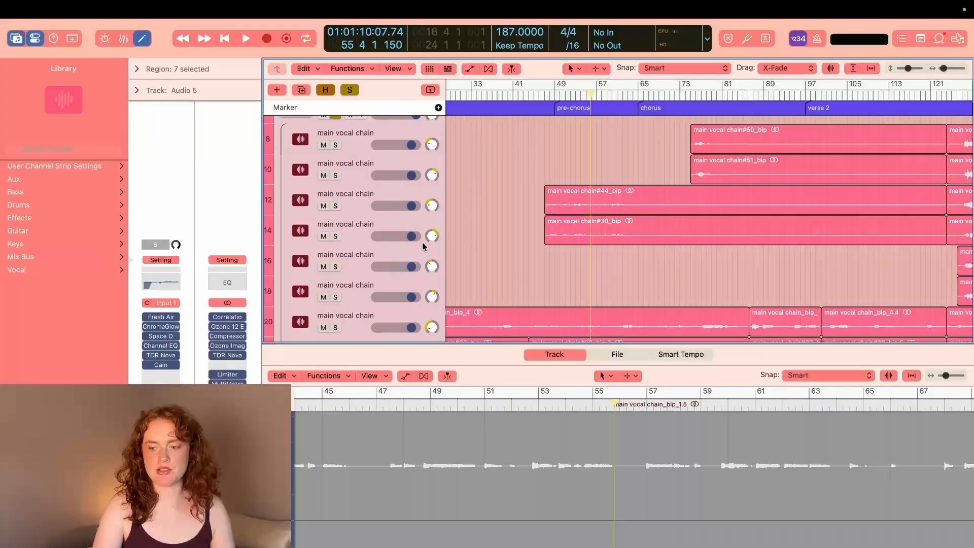
Step: Play the backing-vocal stack from the start of the chorus at bar 65 and follow which layers are active
scroll(479, 250, "right", 5)
scroll(480, 251, "down", 4)
scroll(480, 249, "down", 2)
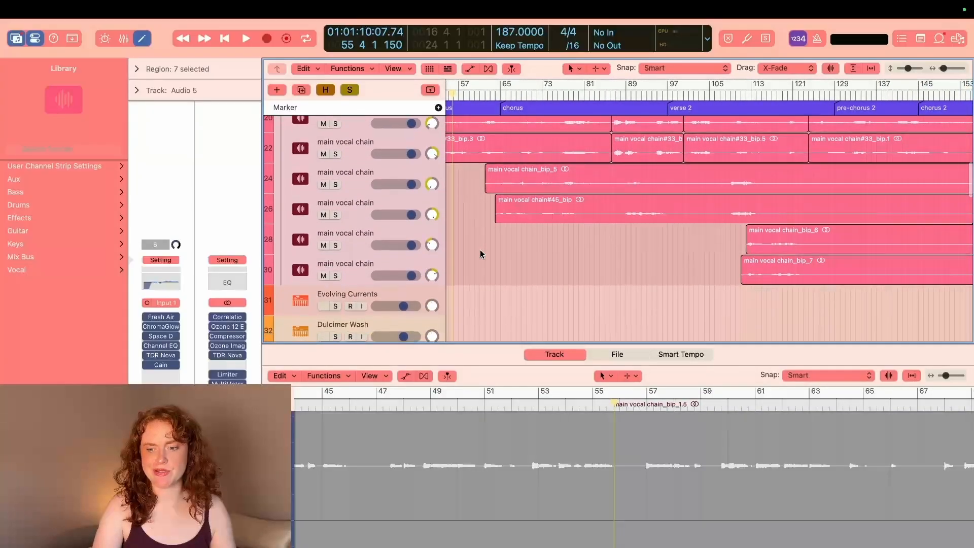
scroll(480, 250, "up", 6)
scroll(482, 203, "up", 2)
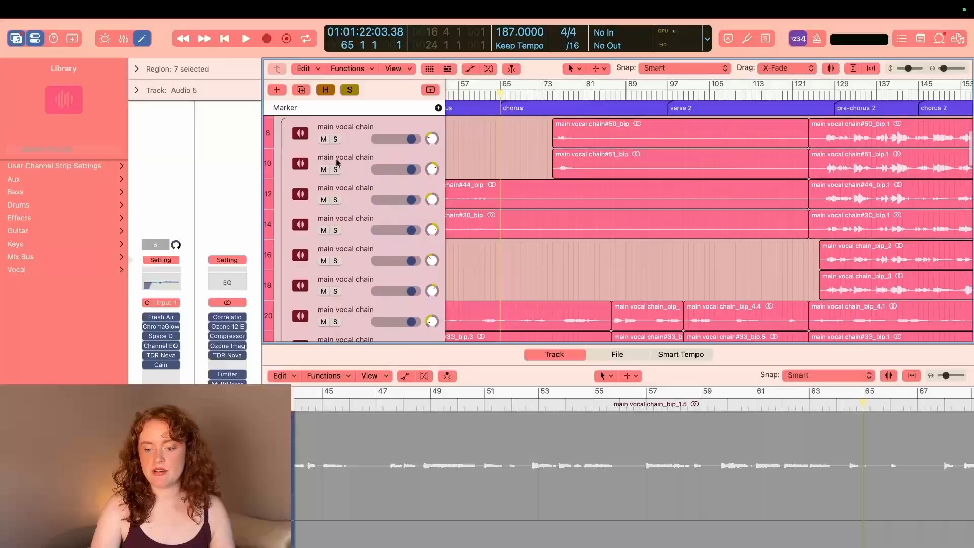
scroll(465, 216, "down", 5)
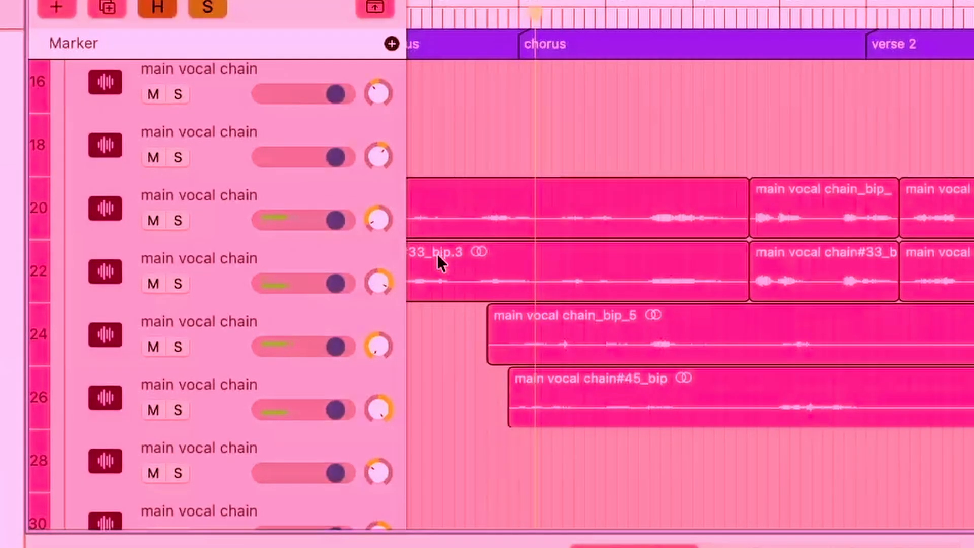
scroll(436, 254, "down", 10)
scroll(437, 254, "down", 20)
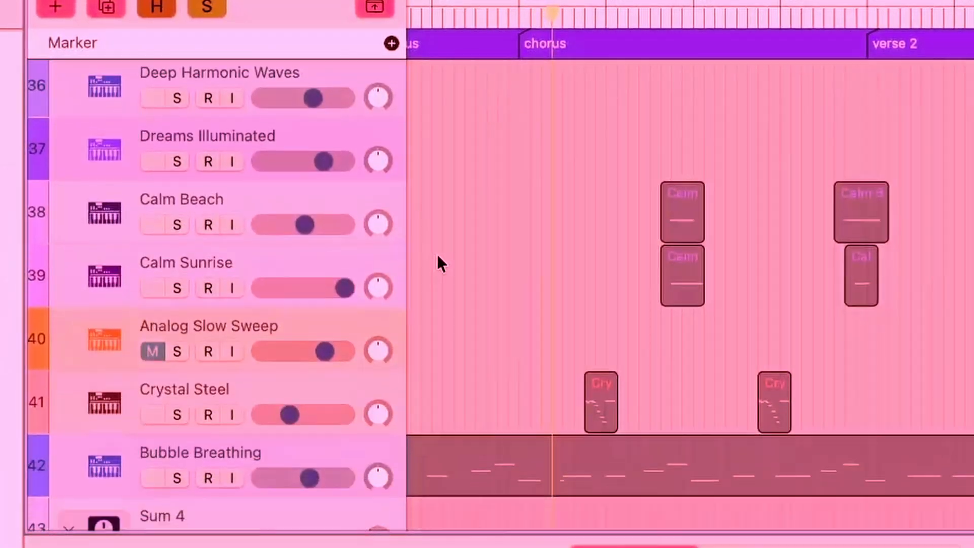
scroll(437, 254, "up", 20)
scroll(437, 254, "up", 20)
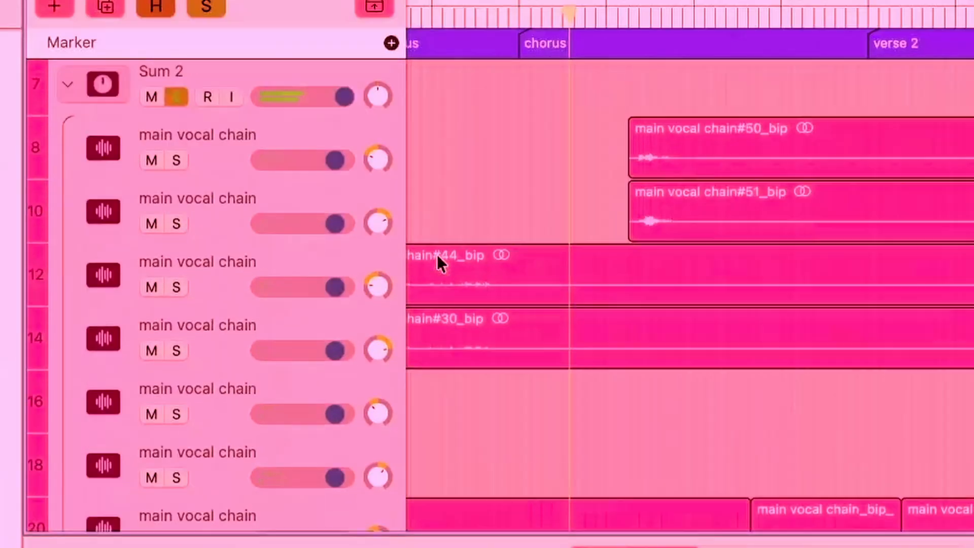
scroll(437, 254, "down", 3)
scroll(437, 255, "down", 3)
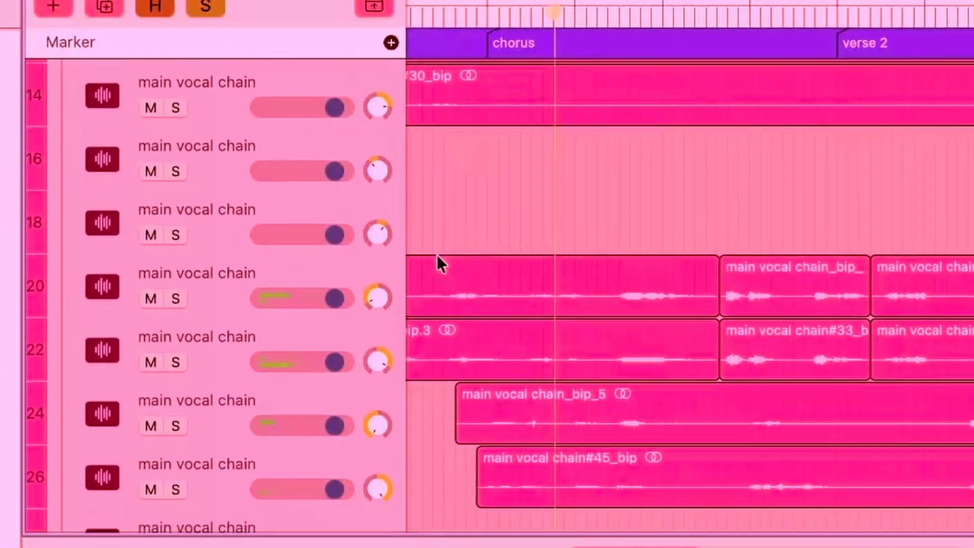
scroll(437, 254, "right", 3)
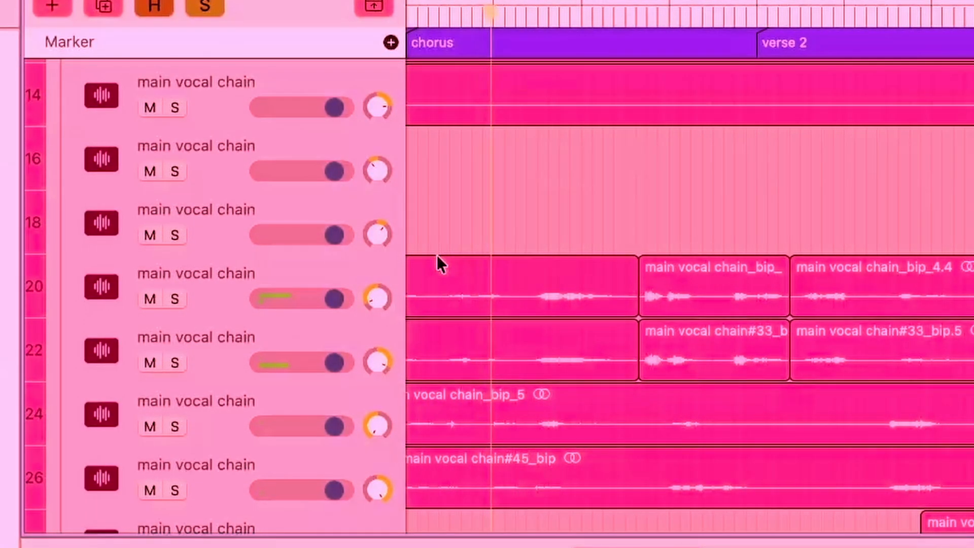
Step: Play the backing vocals near the end of the chorus and again from just before pre-chorus 2
left_click(647, 13)
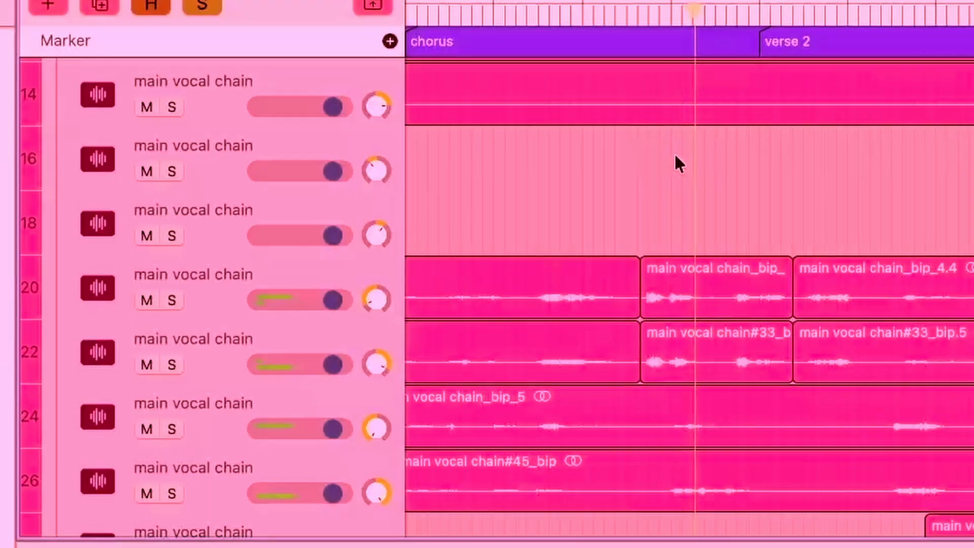
key("space")
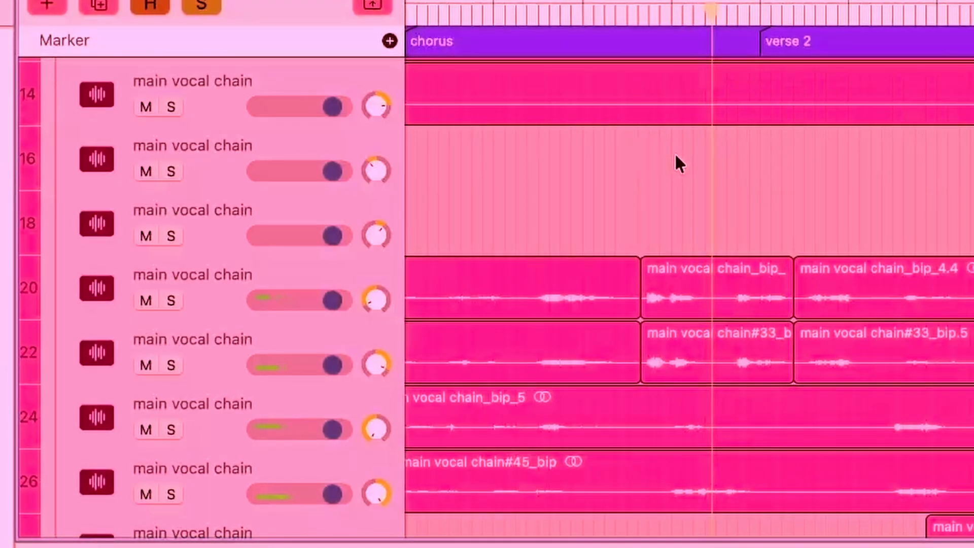
left_click(804, 11)
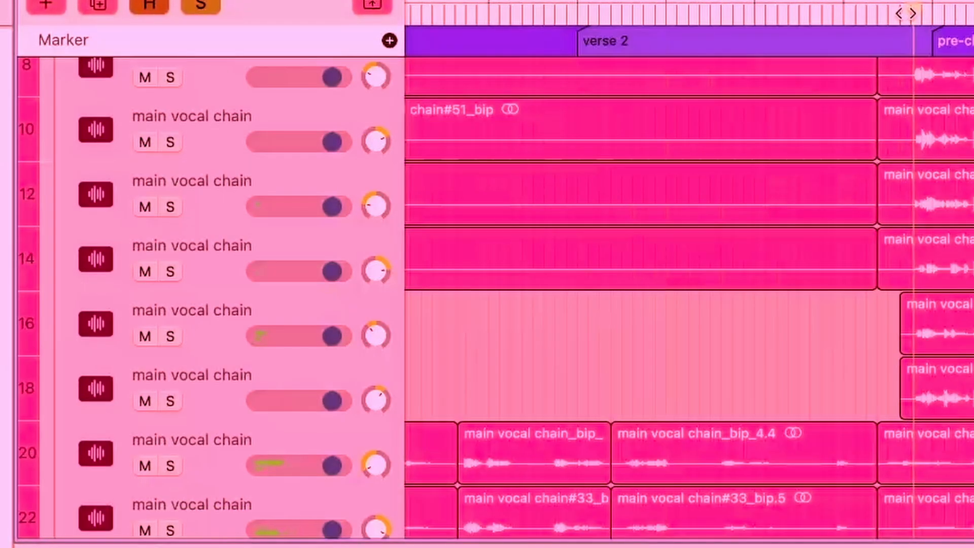
scroll(826, 293, "right", 3)
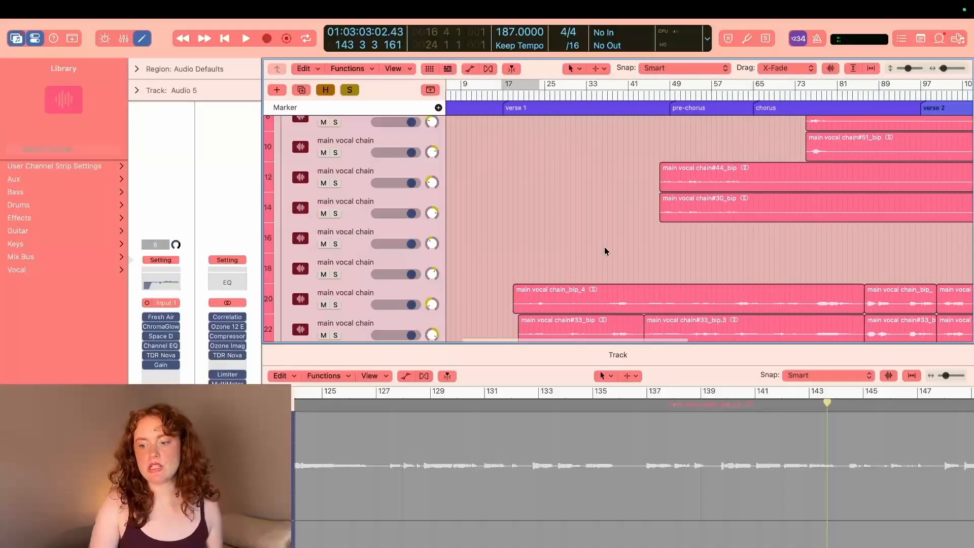
Step: Examine the arrangement of the backing-vocal regions in Sum 2 from verse 1 through the bridge
scroll(605, 247, "down", 5)
scroll(605, 248, "right", 5)
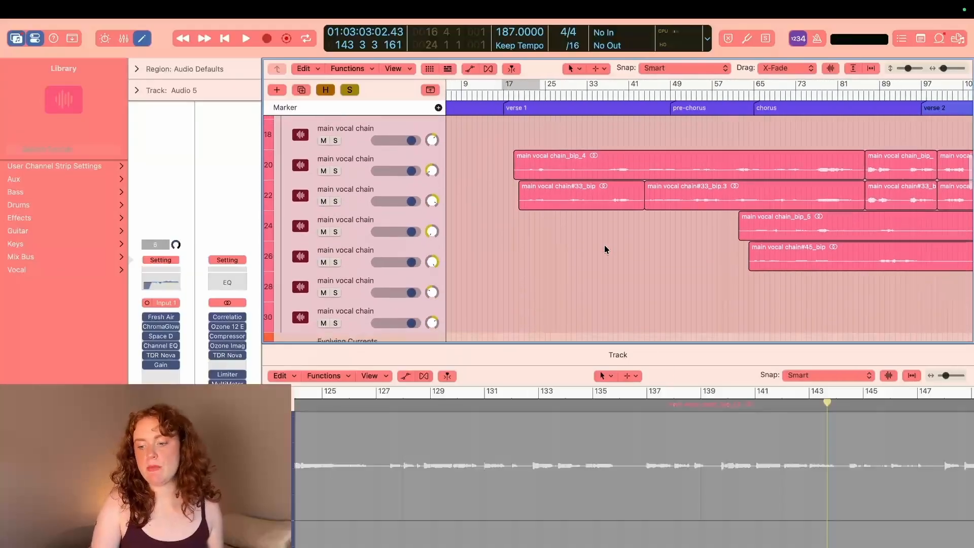
scroll(605, 247, "left", 2)
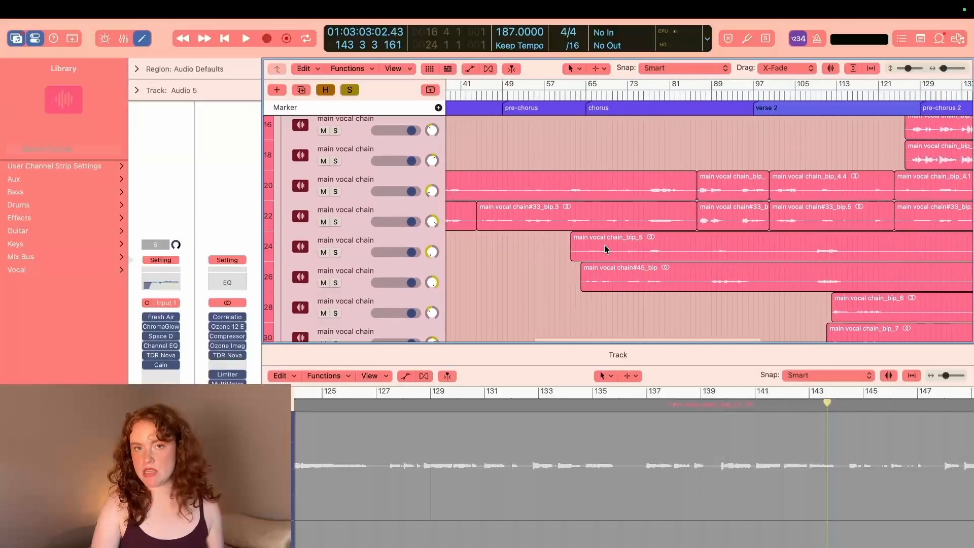
scroll(604, 247, "right", 10)
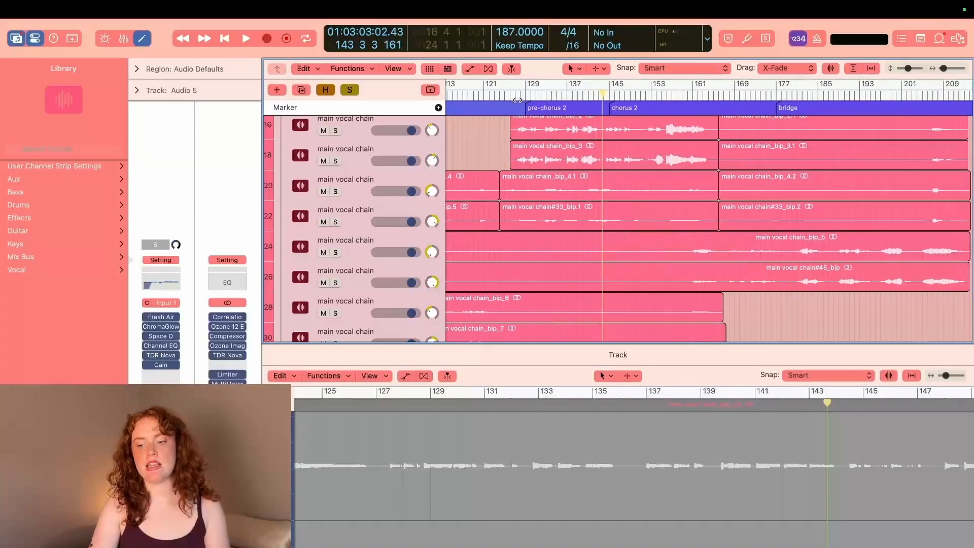
scroll(569, 181, "up", 6)
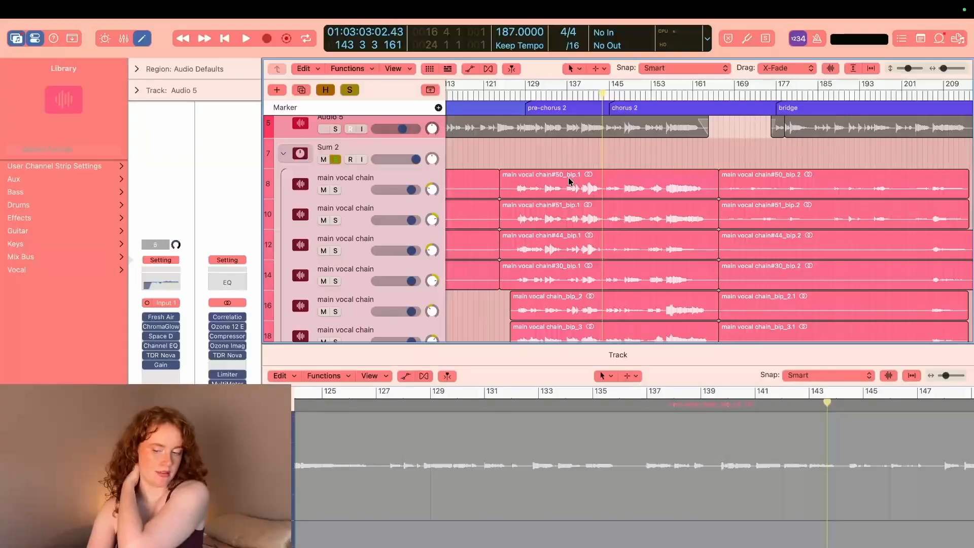
scroll(542, 217, "down", 3)
scroll(526, 232, "left", 10)
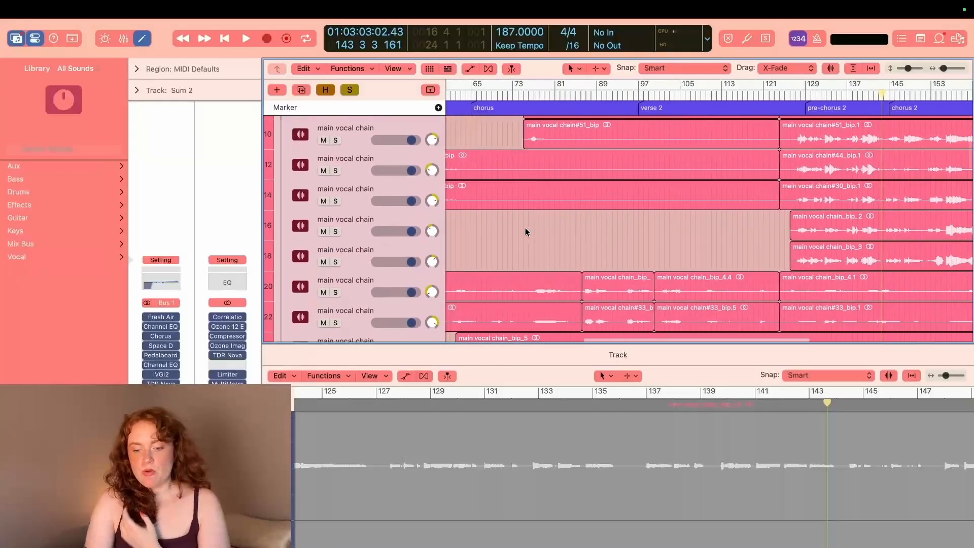
Step: Inspect the Chorus plug-in settings on Sum 2 and close its window
scroll(527, 233, "down", 3)
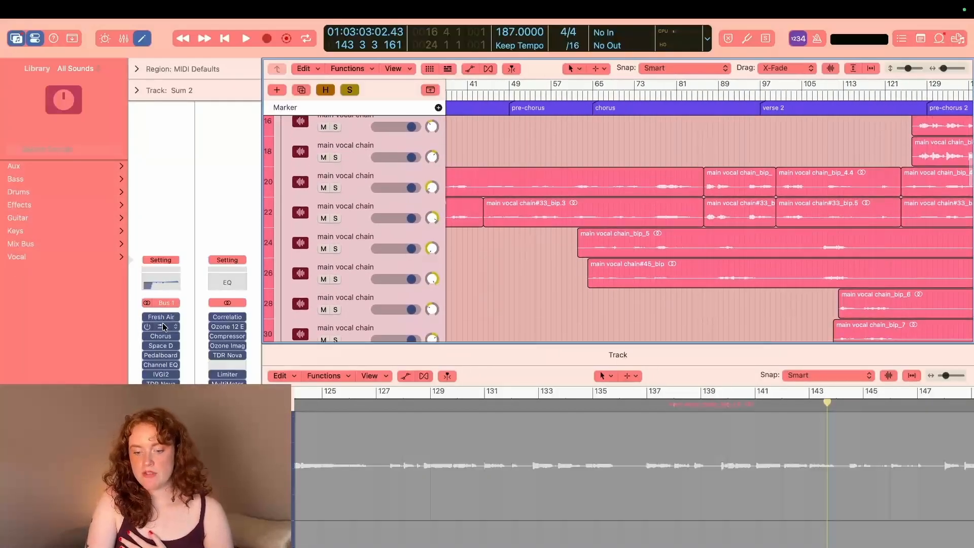
left_click(161, 336)
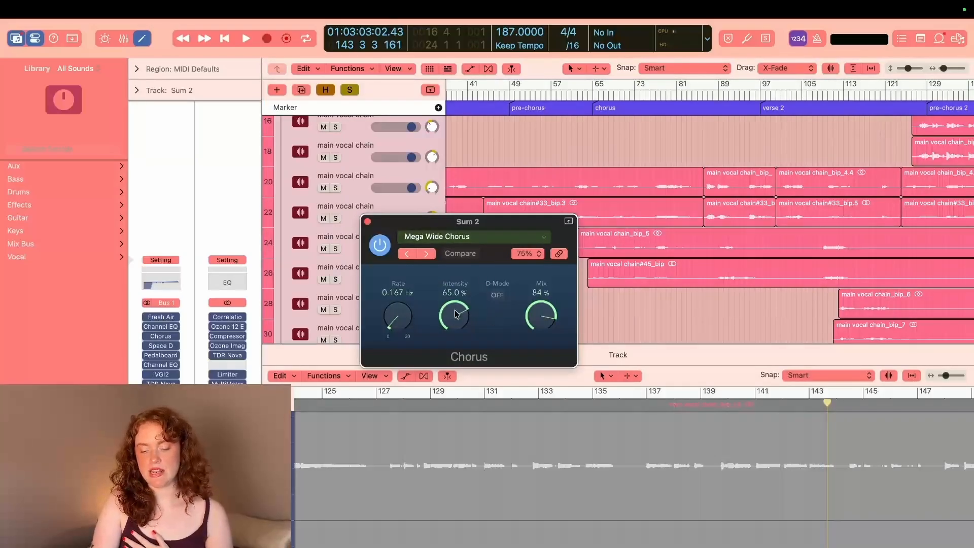
left_click(367, 222)
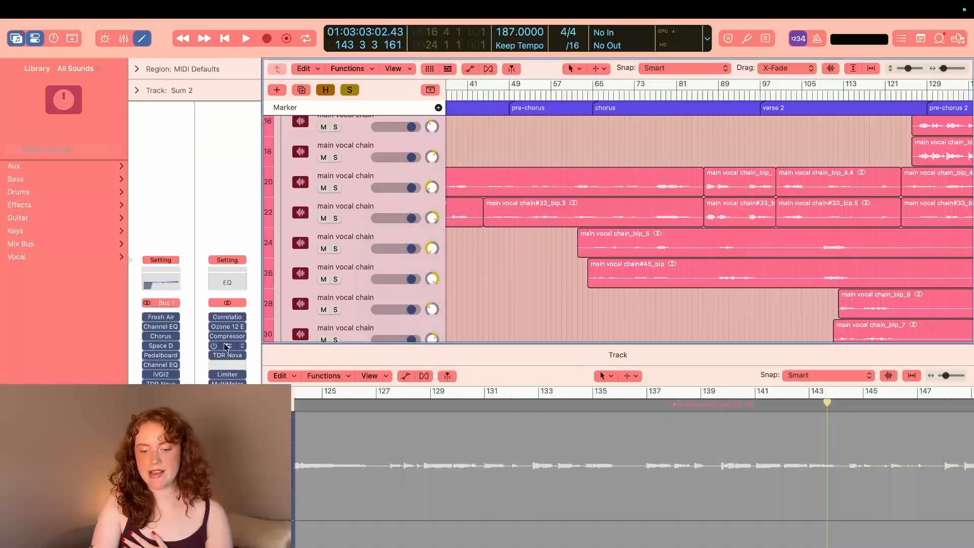
Step: Inspect the Space Designer and Pedalboard delay settings on Sum 2, closing each plug-in window
left_click(161, 346)
left_click_drag(592, 154, 581, 108)
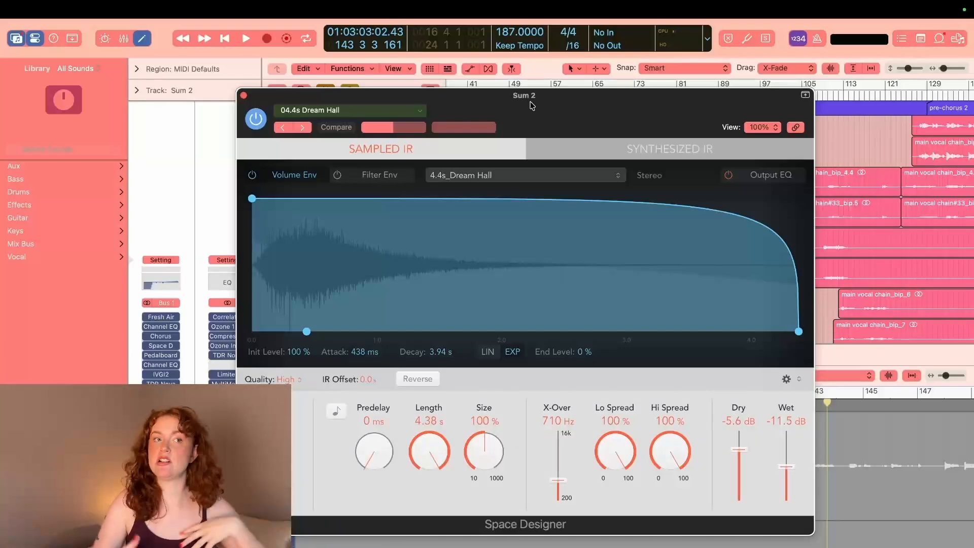
left_click(244, 96)
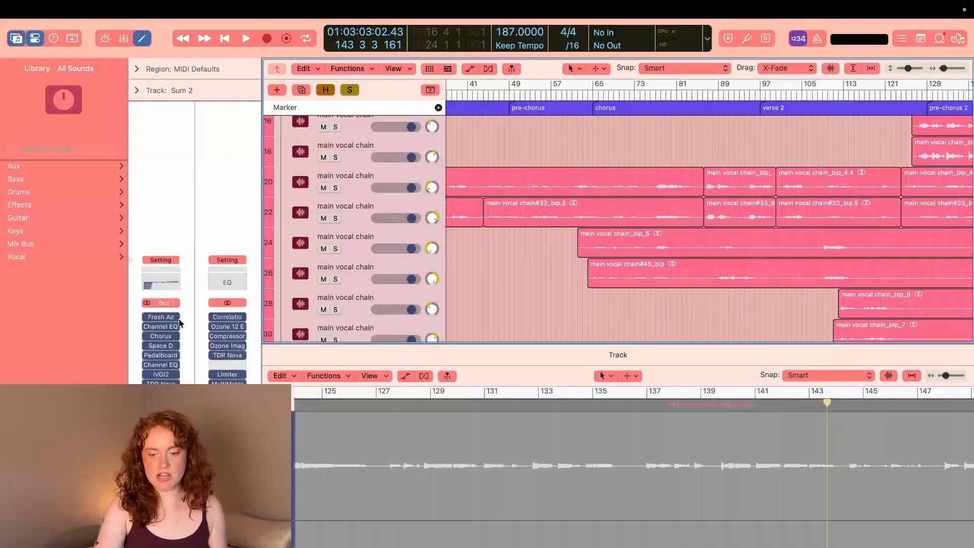
left_click(161, 355)
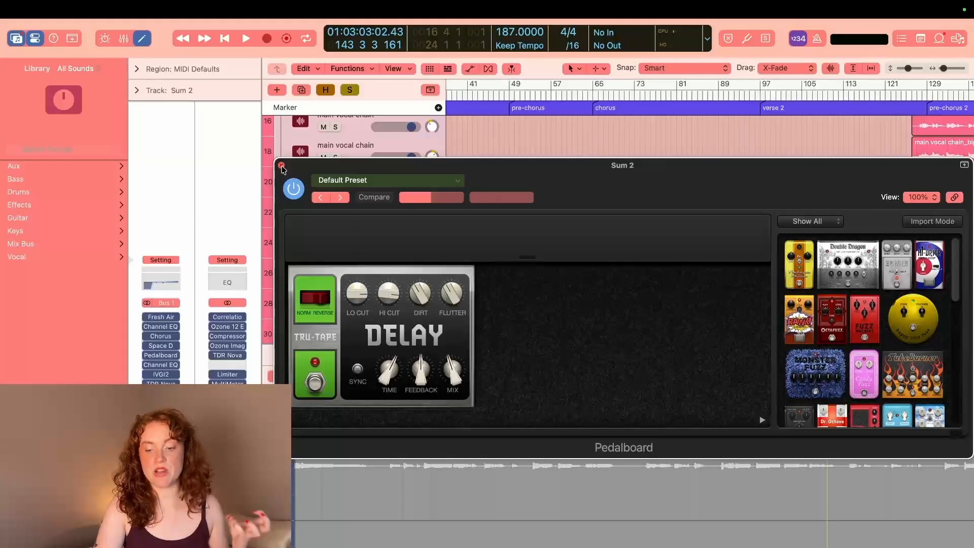
left_click(281, 166)
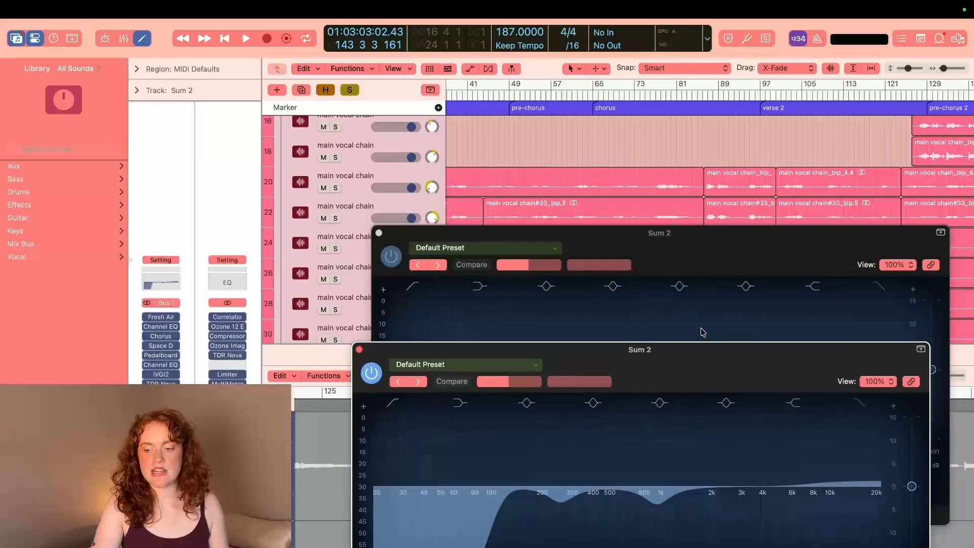
Step: Inspect the band settings of both Channel EQs on Sum 2 and close their windows
left_click_drag(689, 233, 411, 75)
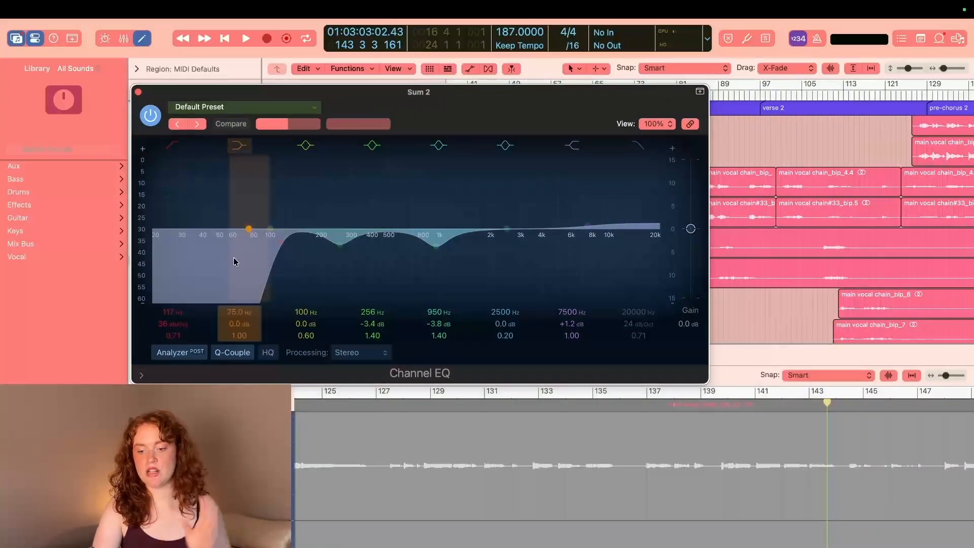
left_click(138, 93)
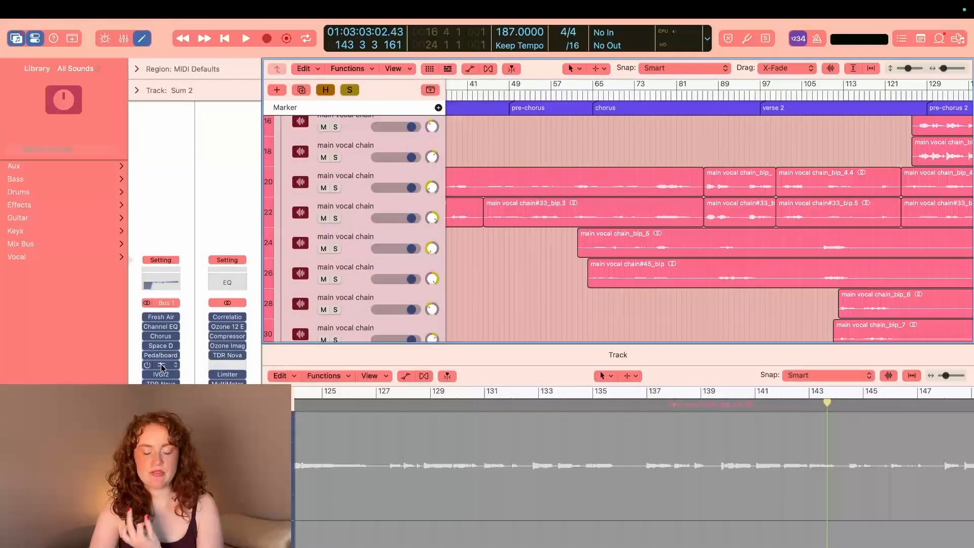
left_click(162, 366)
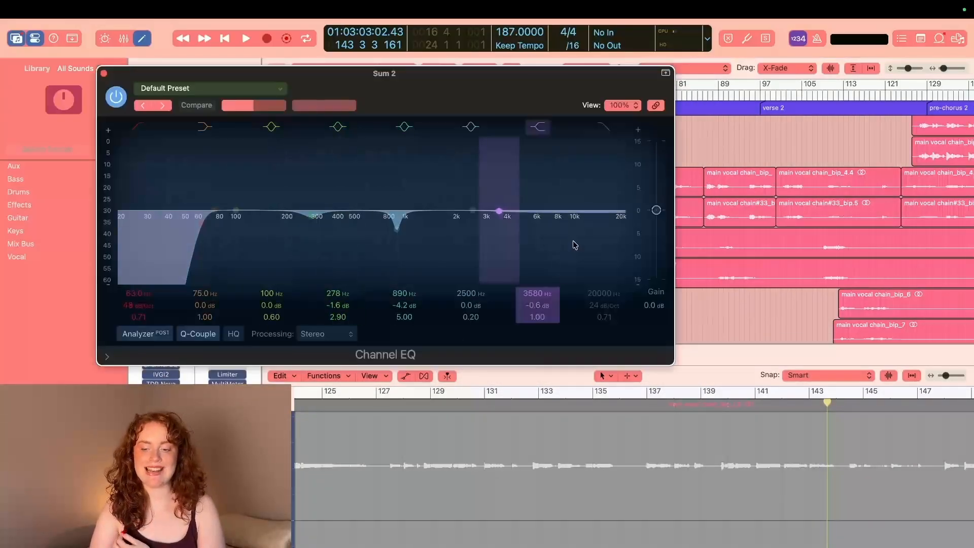
left_click(161, 274)
left_click(104, 74)
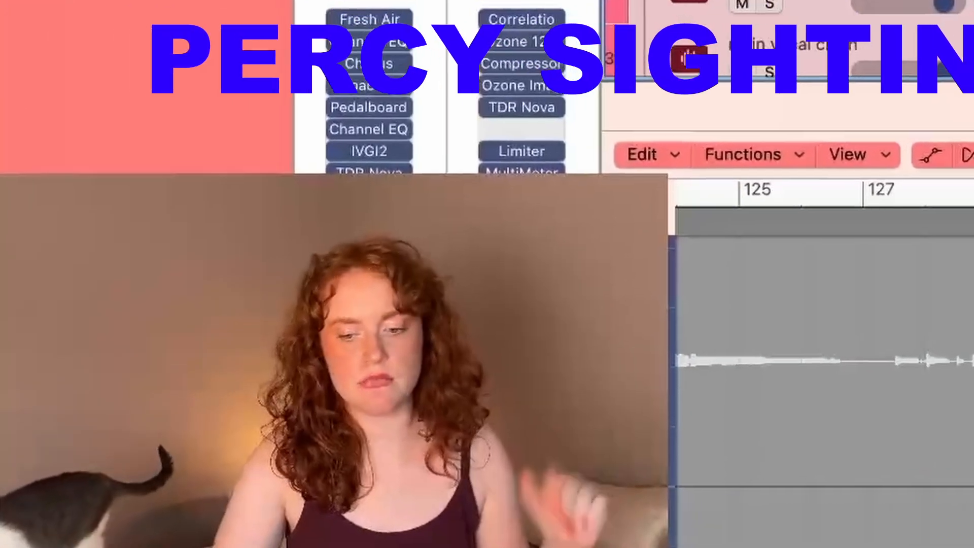
Step: Inspect the IVGI2 settings on Sum 2, close its window and bring up TDR Nova's dynamic EQ bands
left_click(404, 151)
left_click_drag(521, 232, 532, 100)
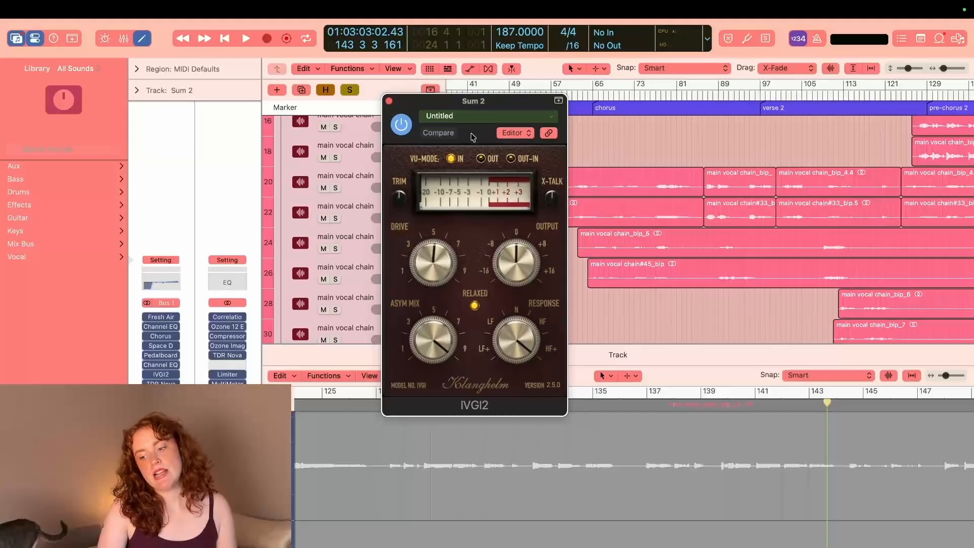
left_click(389, 100)
left_click(161, 383)
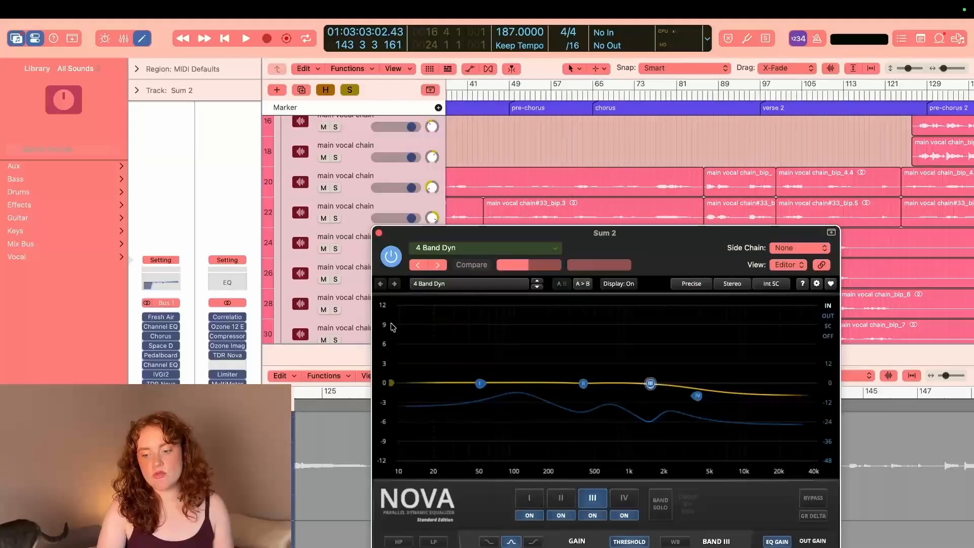
left_click_drag(655, 259, 524, 151)
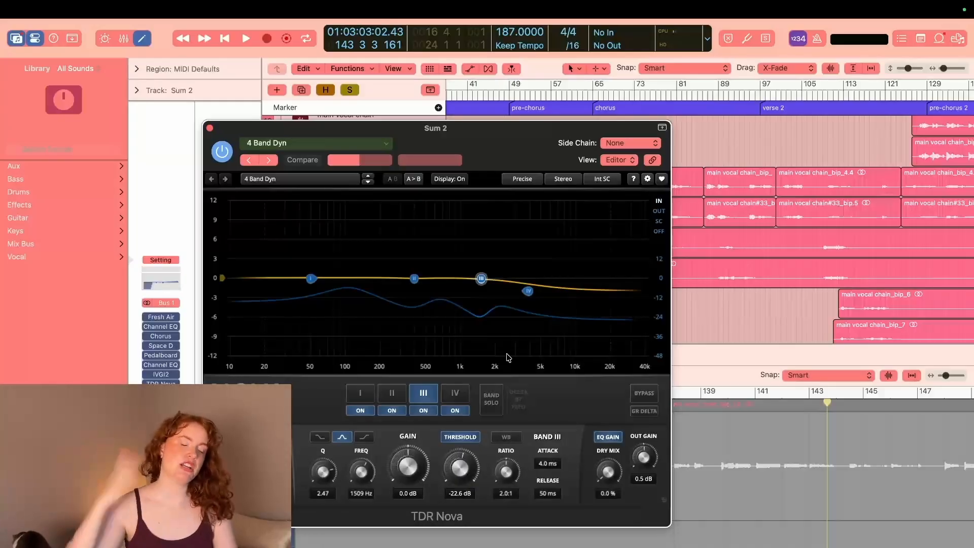
Step: Play the backing vocals from bar 126, just before pre-chorus 2, with TDR Nova open
left_click(756, 96)
scroll(785, 127, "right", 4)
left_click(697, 94)
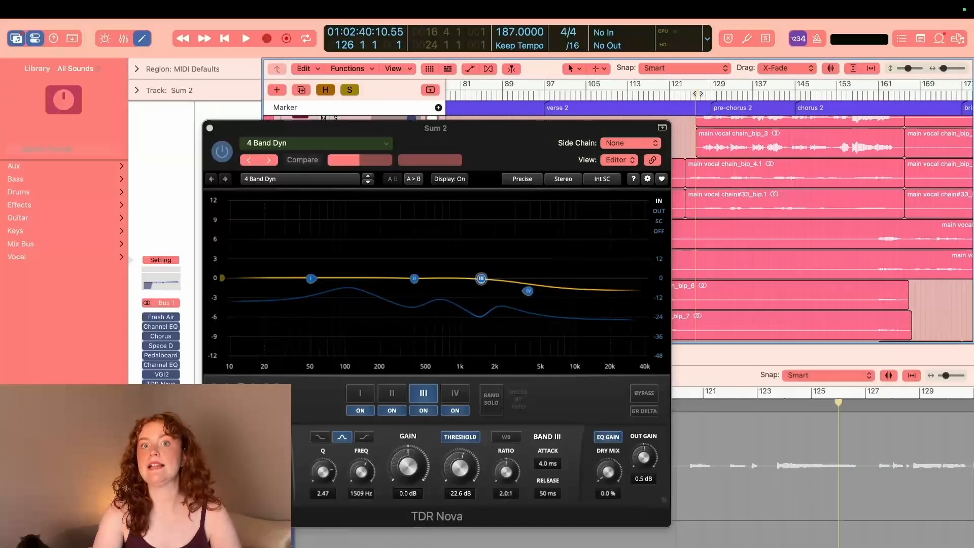
key("space")
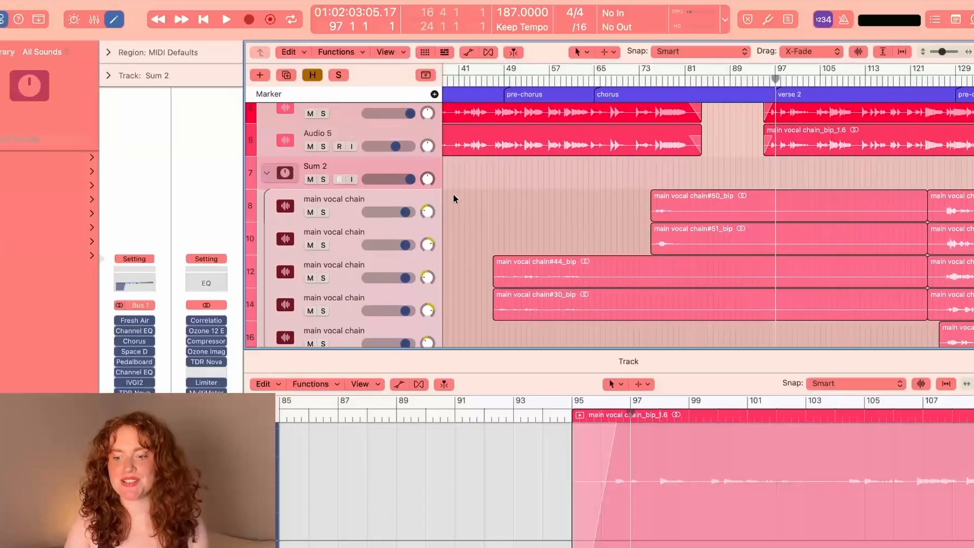
Step: Solo the two lead vocal tracks above Sum 2 and play them from bar 74 with track automation shown
scroll(404, 150, "up", 1)
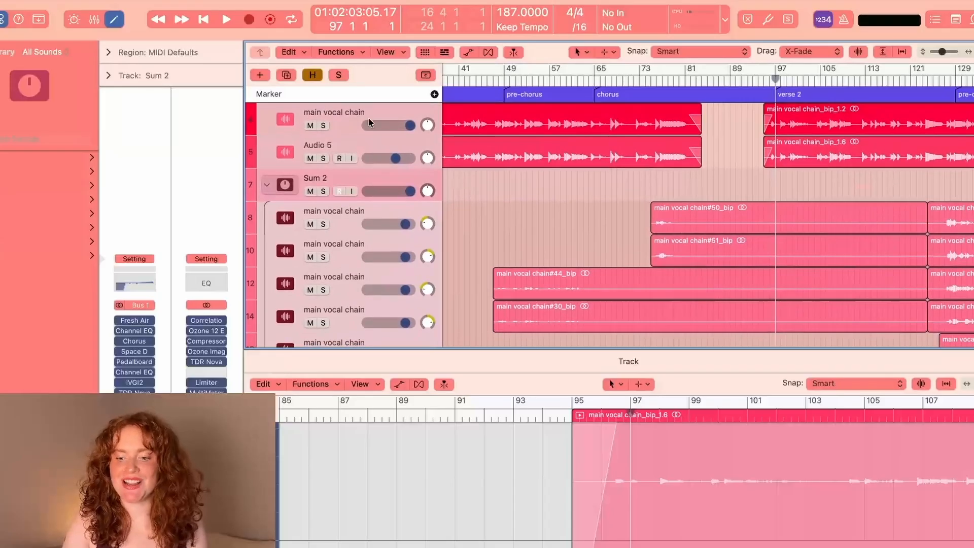
left_click_drag(325, 125, 324, 165)
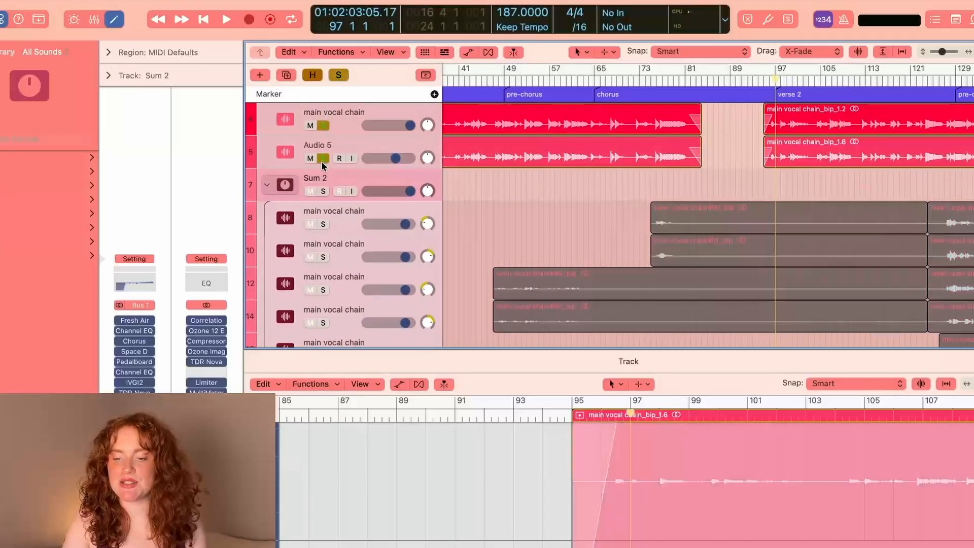
scroll(564, 164, "right", 5)
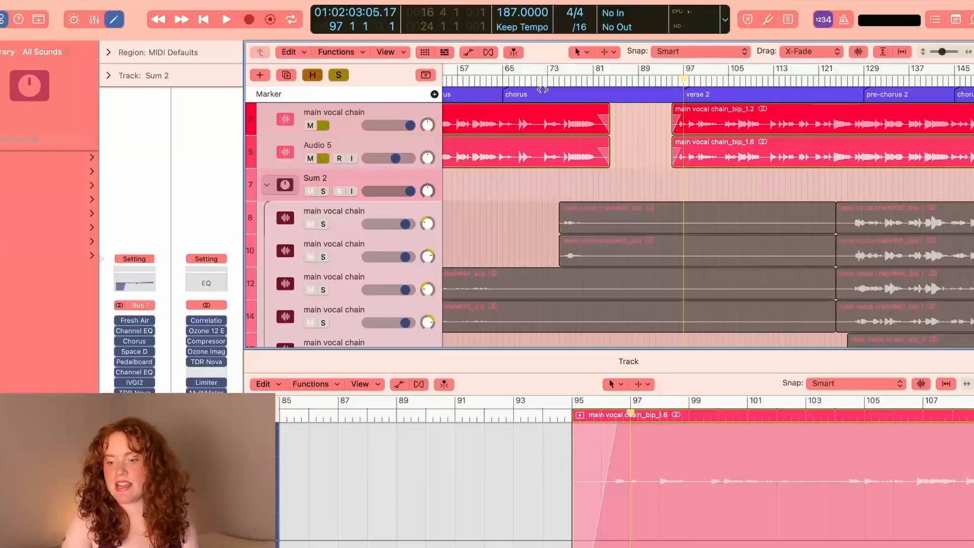
left_click(557, 80)
key("a")
scroll(555, 216, "up", 2)
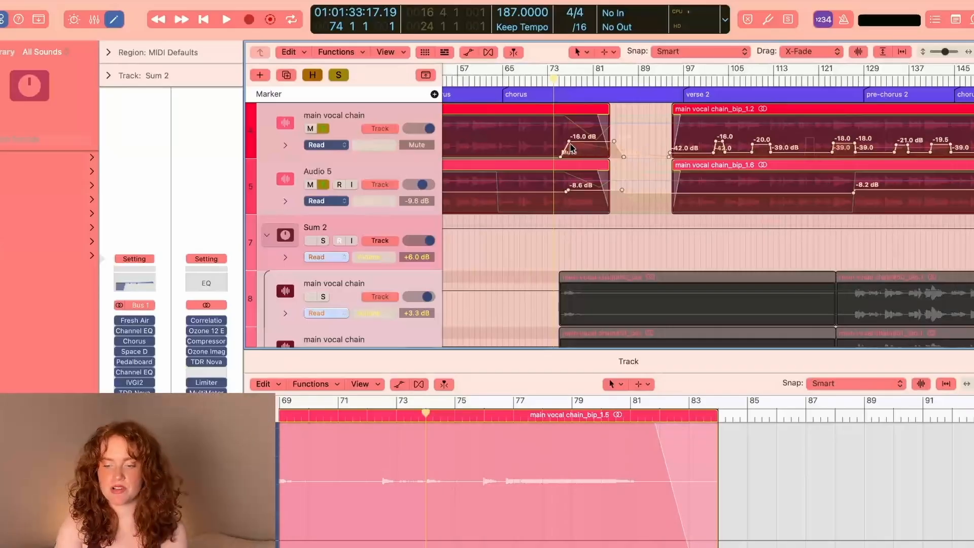
key("space")
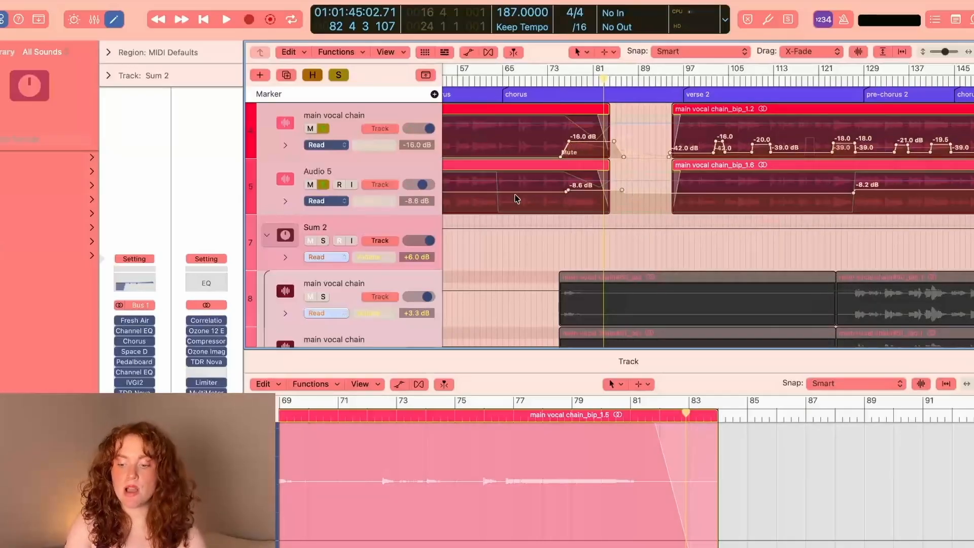
Step: Examine the Space Designer dry and wet output automation on the two lead vocal tracks at the end of the chorus
left_click(388, 150)
left_click(400, 157)
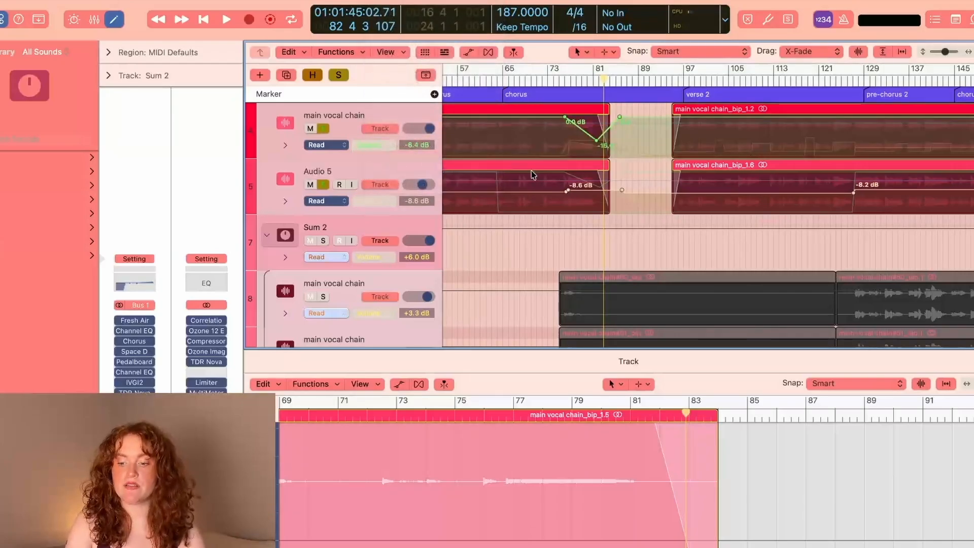
left_click(377, 201)
left_click(377, 199)
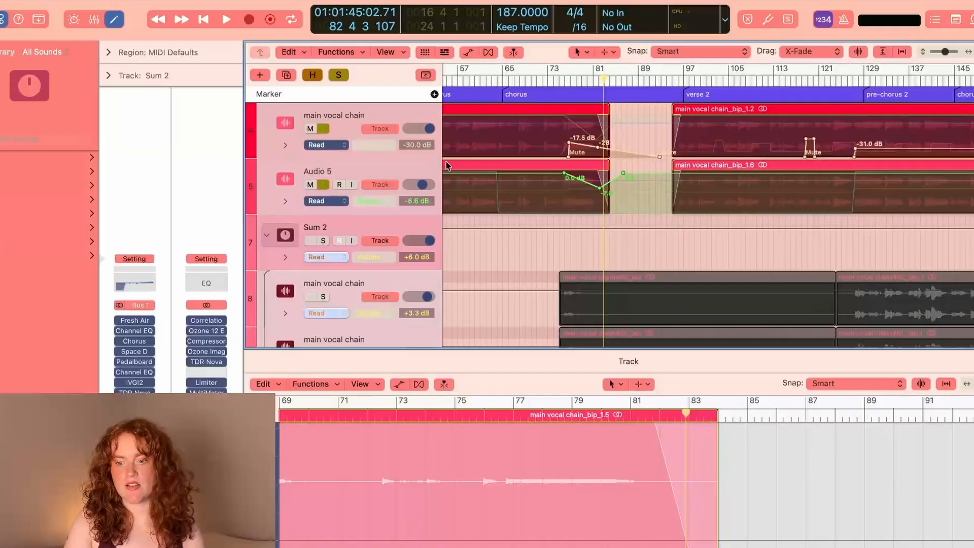
left_click(396, 111)
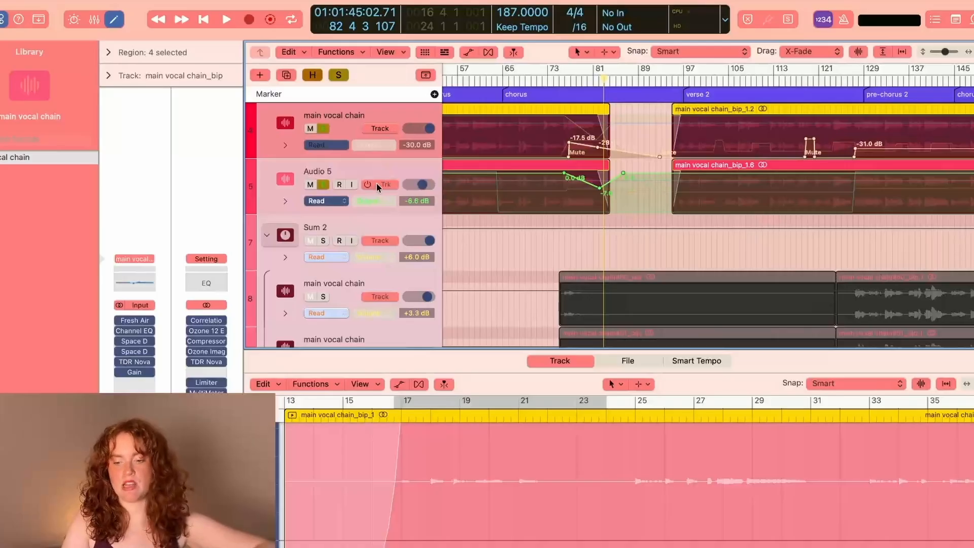
left_click(375, 202)
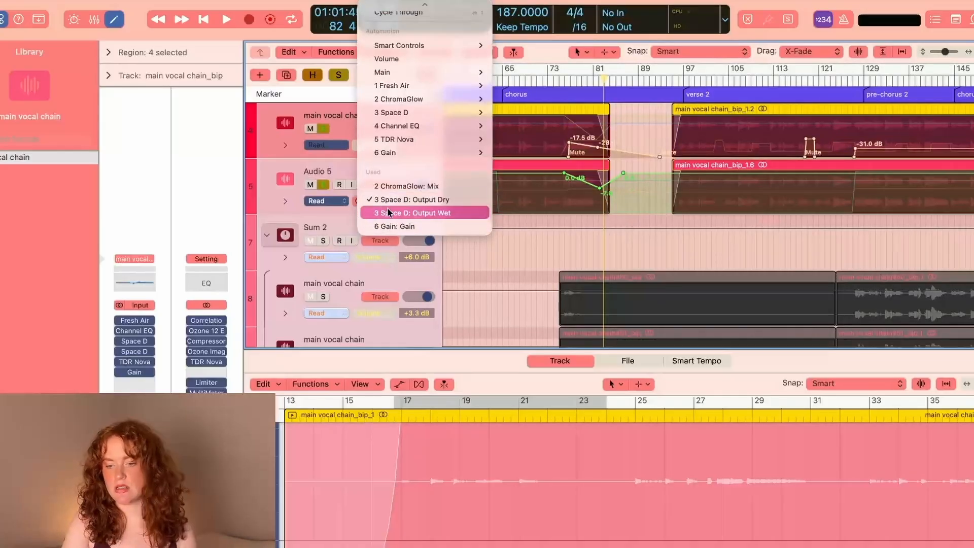
left_click(387, 208)
Step: Solo the Ambient Guitar track and play it in a cycle range from bar 79 to bar 97
scroll(448, 160, "down", 20)
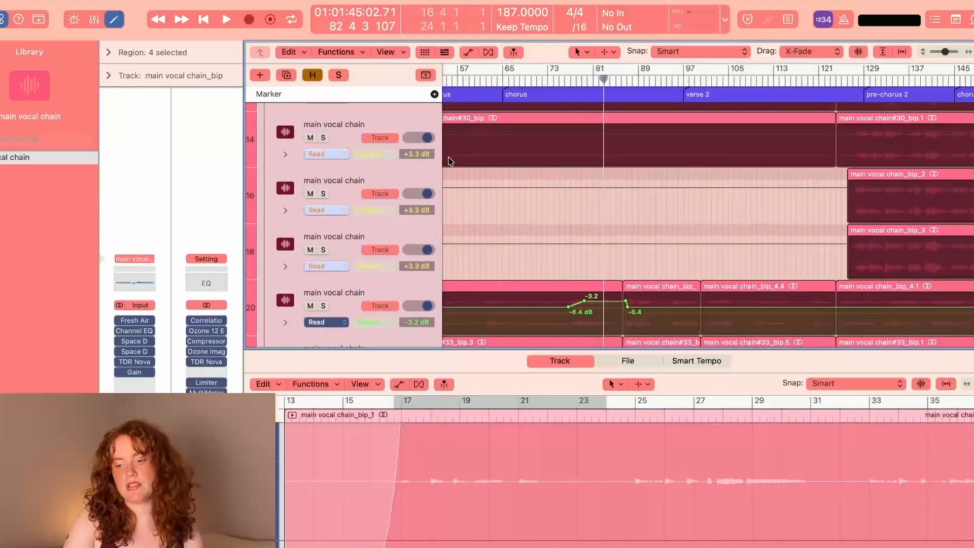
scroll(448, 156, "down", 20)
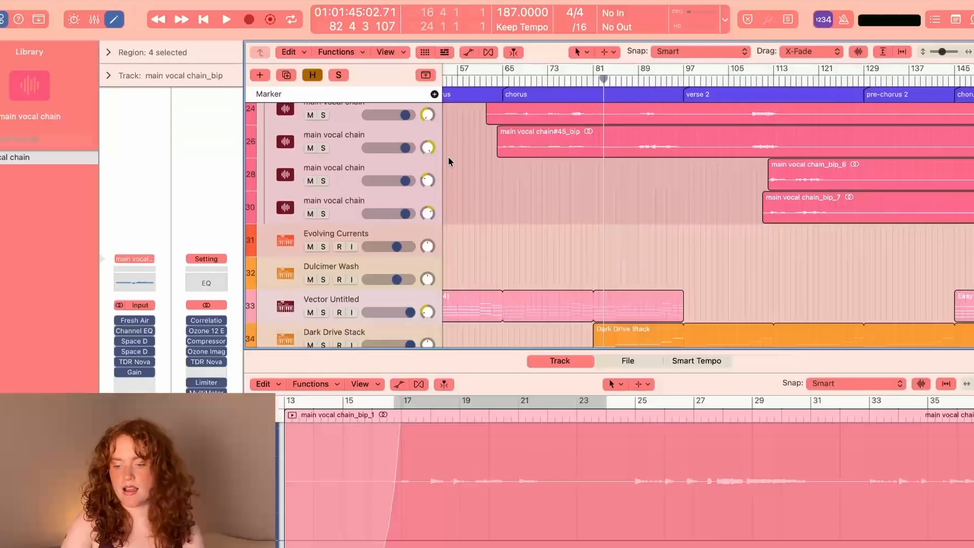
left_click_drag(539, 75, 814, 104)
left_click(364, 266)
key("s")
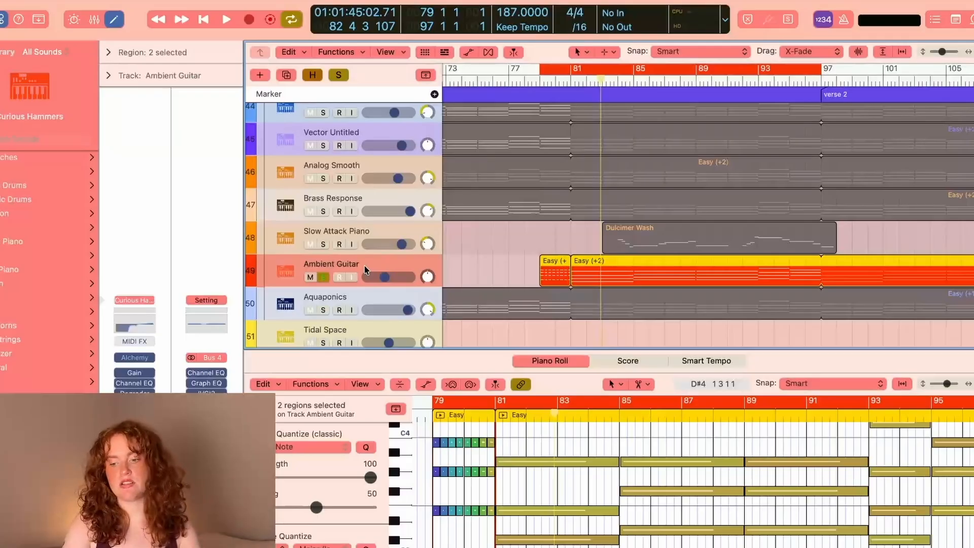
key("space")
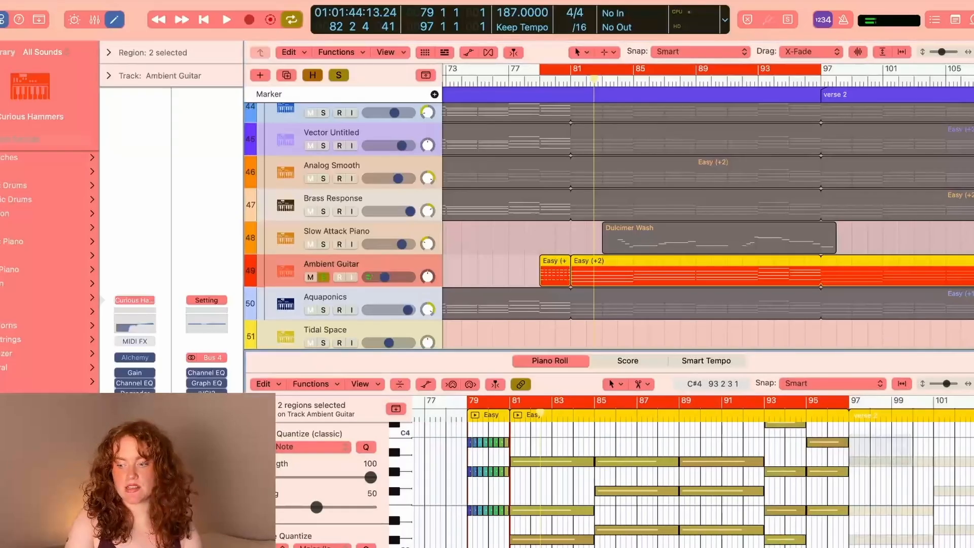
Step: Examine the short repeated Ambient Guitar notes in bars 79 and 80 in the Piano Roll
scroll(717, 501, "up", 6)
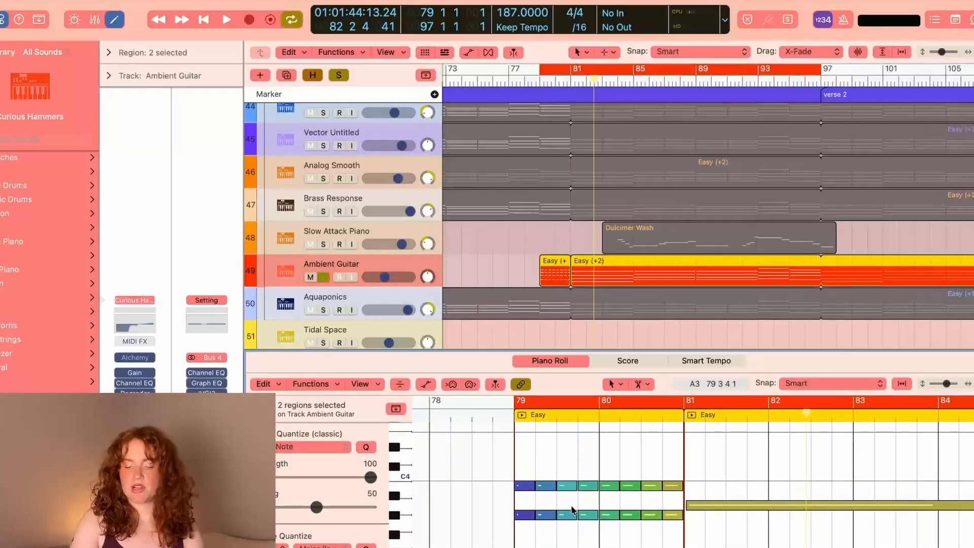
scroll(562, 515, "down", 2)
scroll(608, 507, "down", 1)
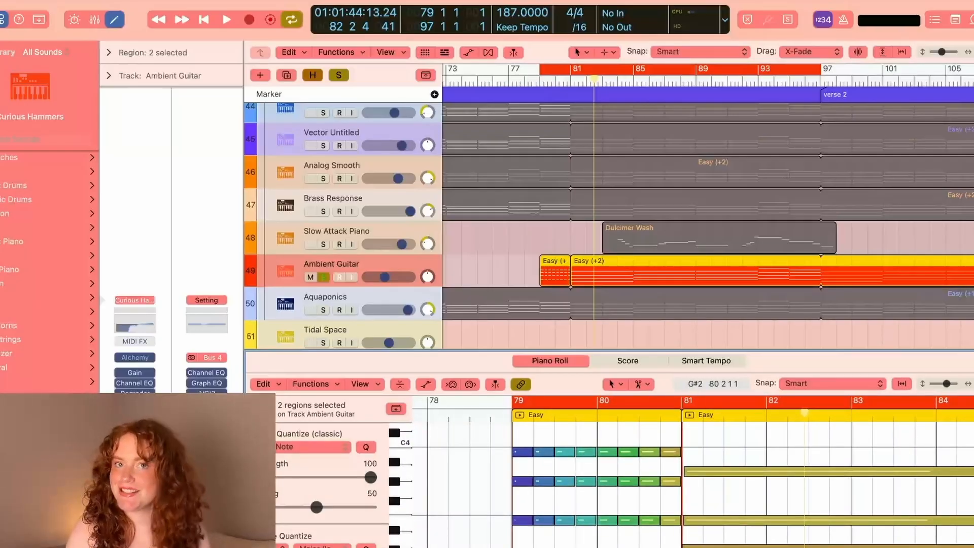
scroll(602, 512, "up", 2)
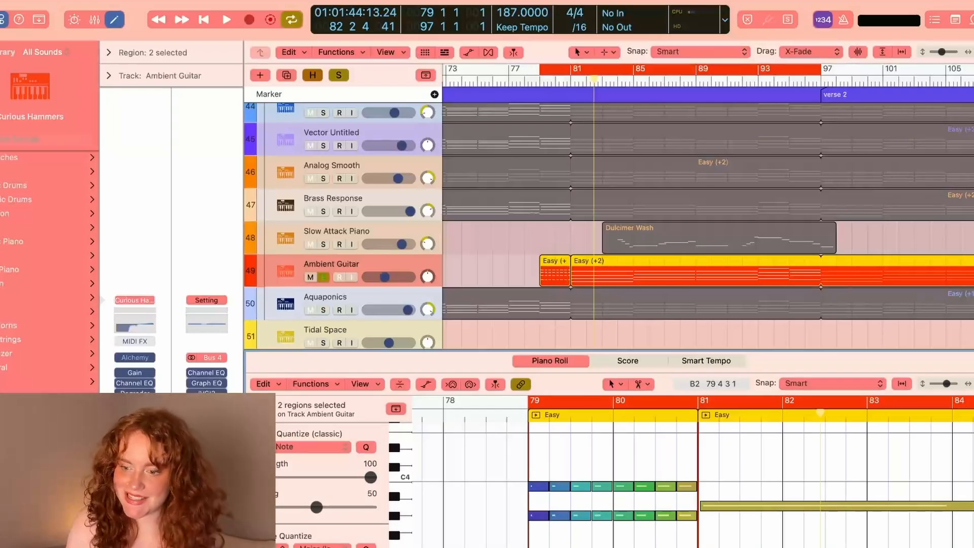
Step: Turn off solo on Ambient Guitar and shorten the cycle range to bars 81 to 97
scroll(554, 262, "up", 2)
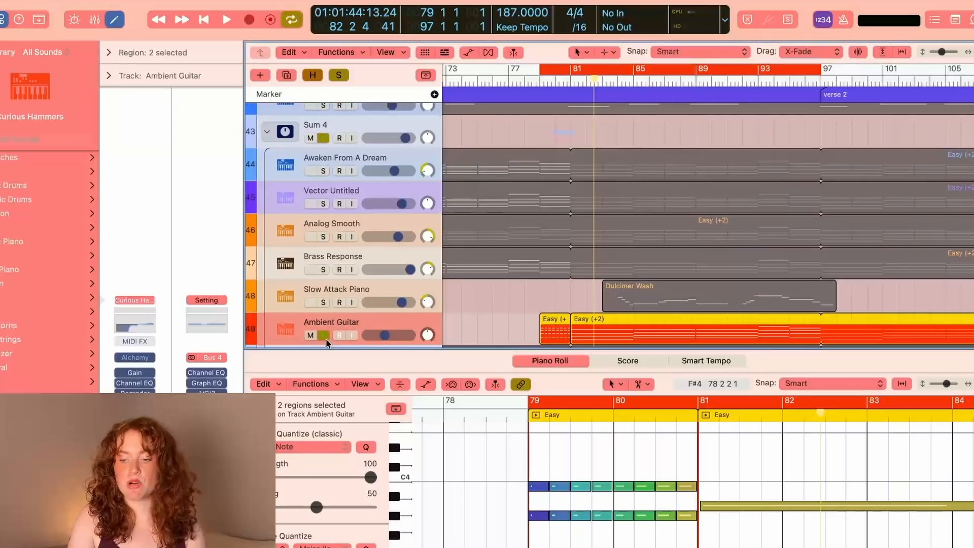
left_click(324, 335)
scroll(507, 252, "down", 2)
left_click_drag(554, 68, 586, 68)
left_click_drag(860, 69, 821, 68)
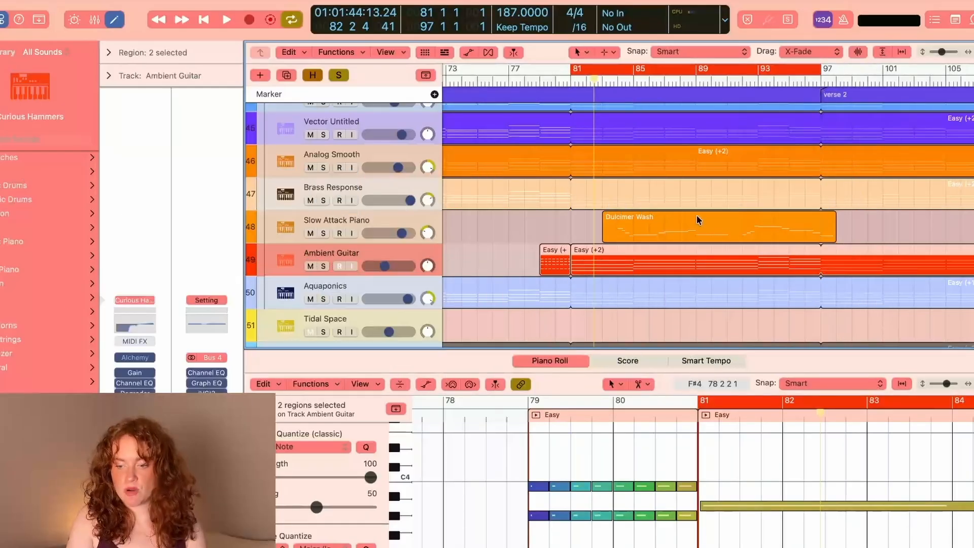
Step: Select the Slow Attack Piano track with its Dulcimer Wash region and find the matching Dulcimer Wash regions in the intro
scroll(610, 298, "up", 1)
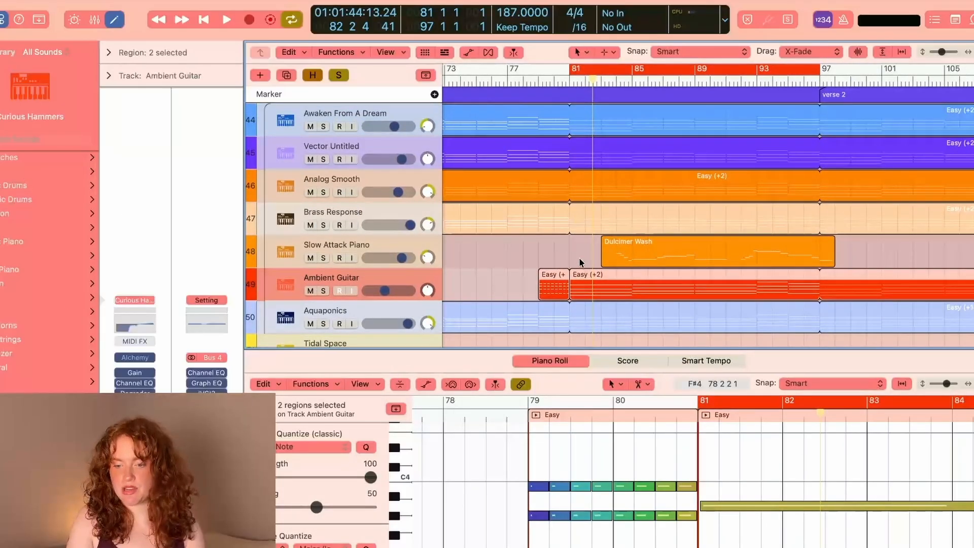
left_click(542, 268)
left_click(403, 247)
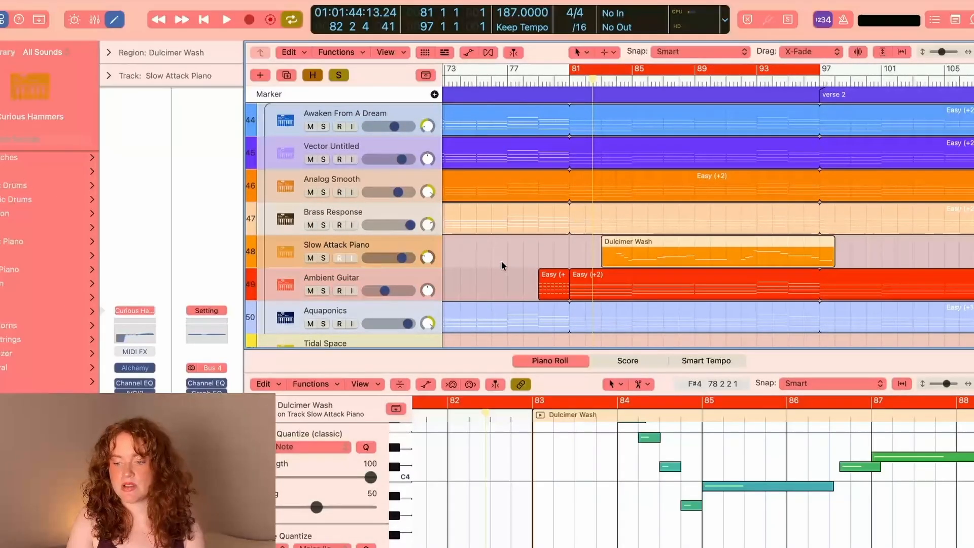
scroll(502, 261, "left", 5)
scroll(502, 261, "right", 5)
scroll(502, 261, "down", 1)
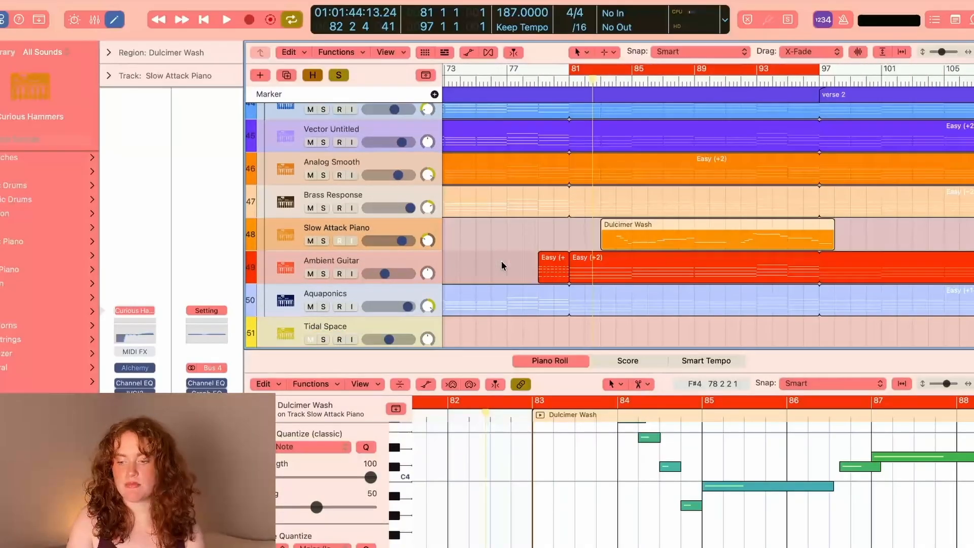
scroll(501, 261, "left", 15)
scroll(502, 261, "down", 10)
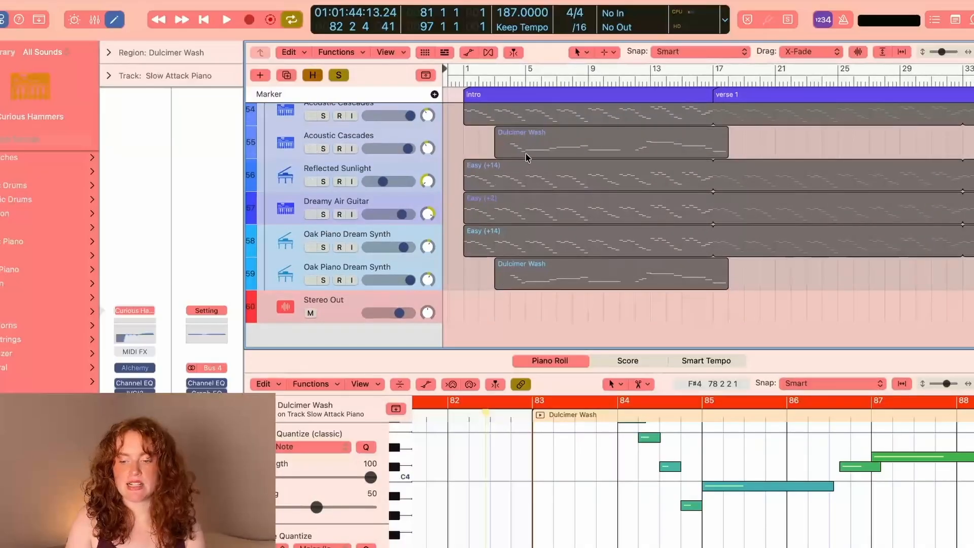
Step: Return to the post-chorus section and play the soloed Sum 4 stack over the cycle range from bar 81 to bar 97
scroll(628, 238, "up", 8)
scroll(628, 239, "right", 8)
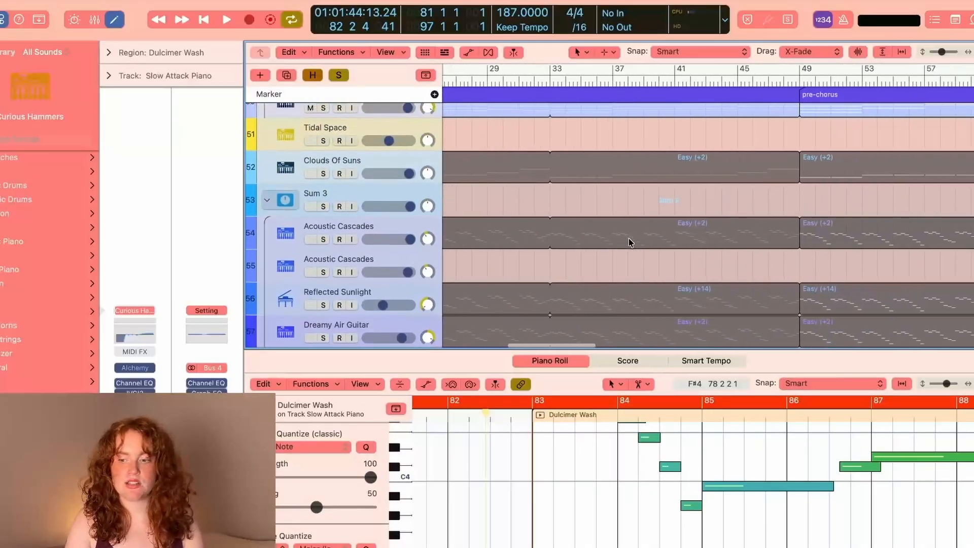
scroll(629, 239, "right", 10)
scroll(629, 239, "up", 5)
scroll(629, 239, "down", 2)
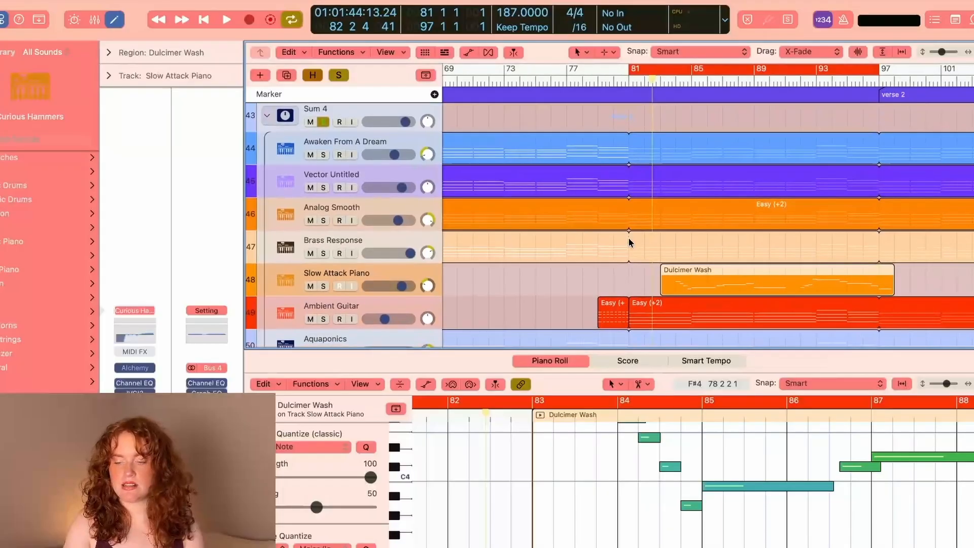
key("space")
left_click(559, 282)
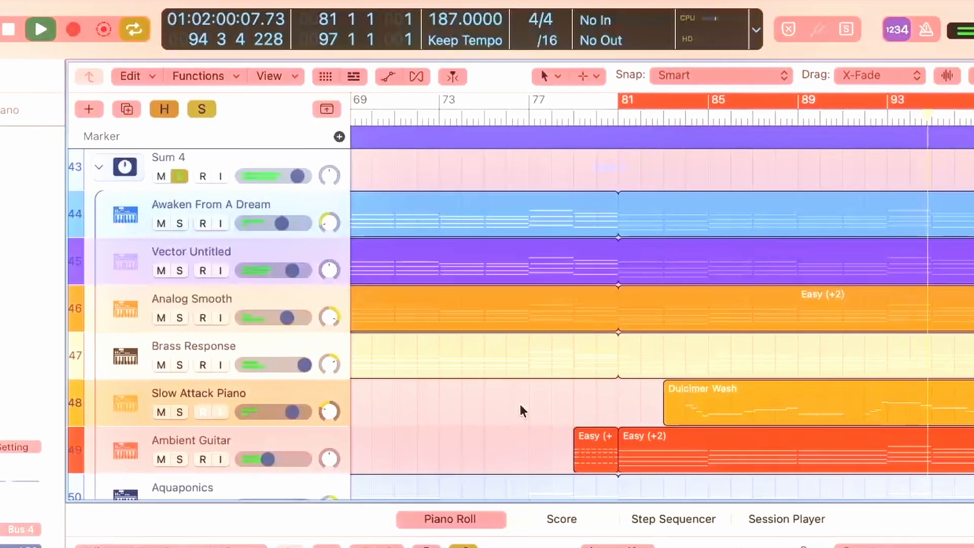
key("space")
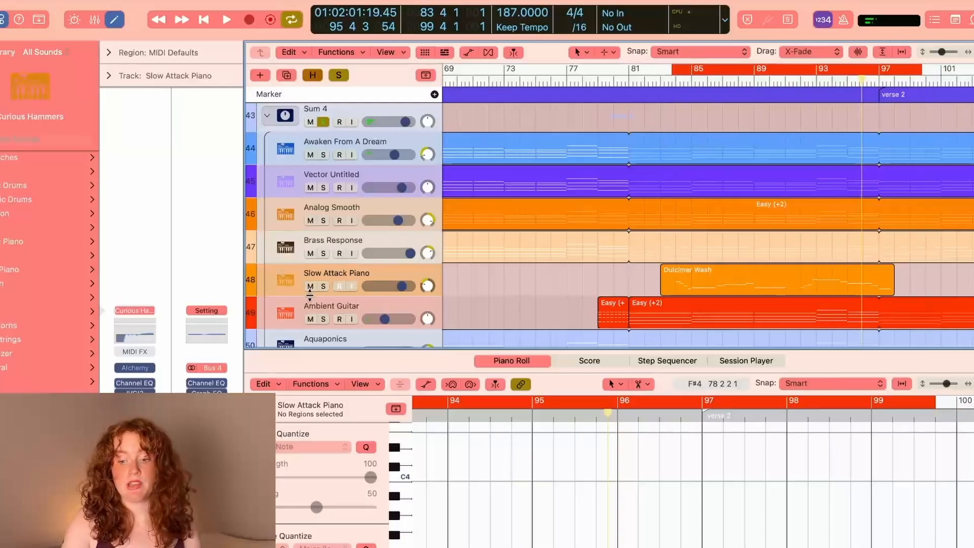
Step: Solo the Slow Attack Piano track, select its Dulcimer Wash region and play it in the cycle range from bar 83
left_click(323, 286)
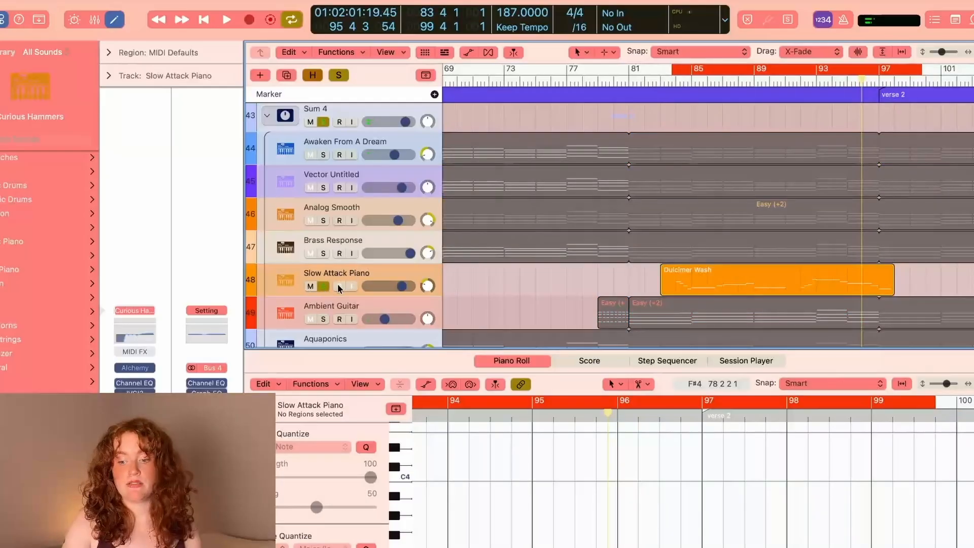
left_click(398, 276)
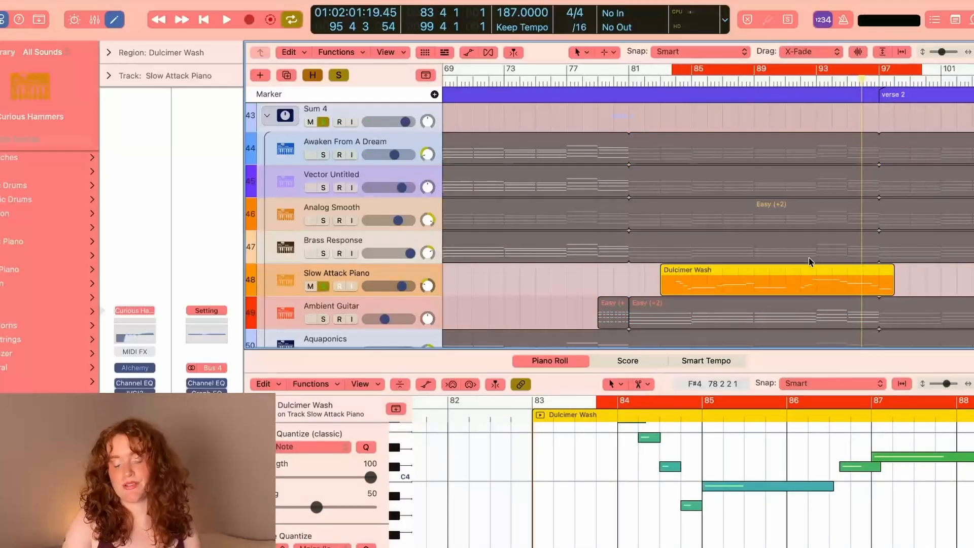
key("space")
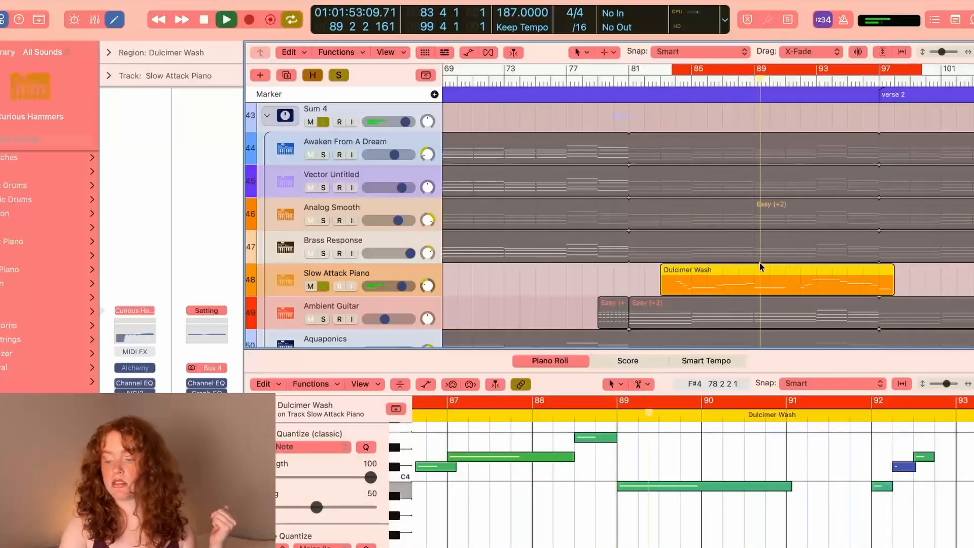
scroll(759, 260, "down", 6)
key("space")
Step: Start the cycle range in bar 86 and play the Crystal Steel track in solo
scroll(761, 263, "up", 4)
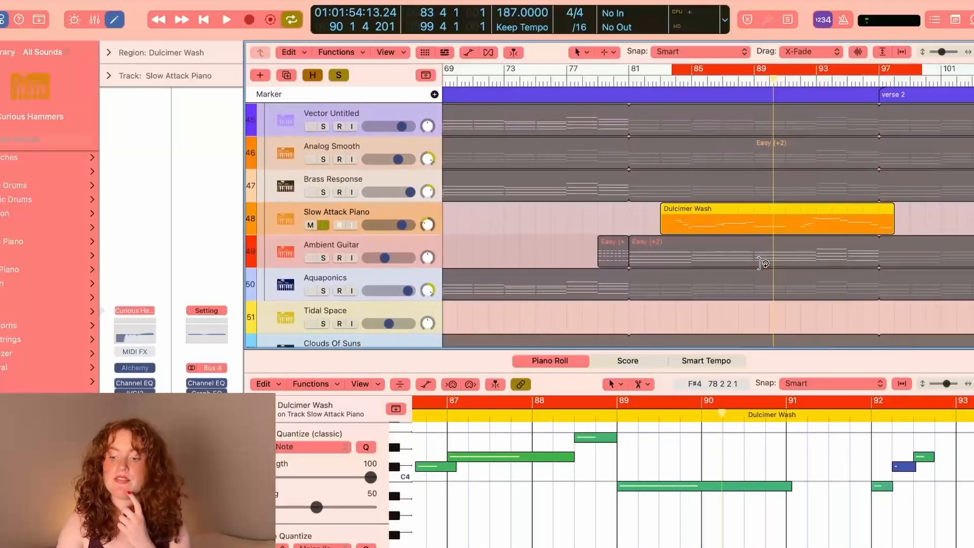
scroll(761, 263, "up", 5)
left_click_drag(679, 71, 719, 70)
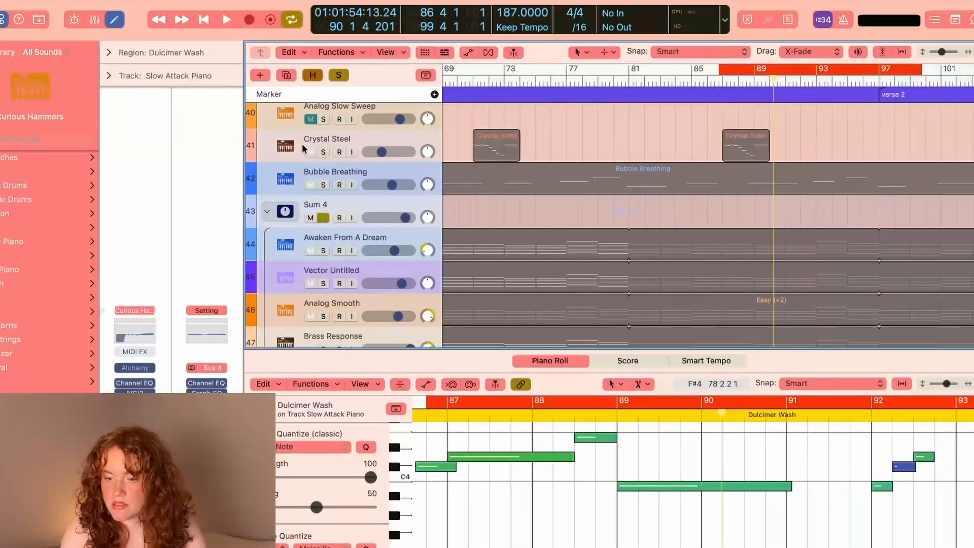
left_click(322, 153)
key("space")
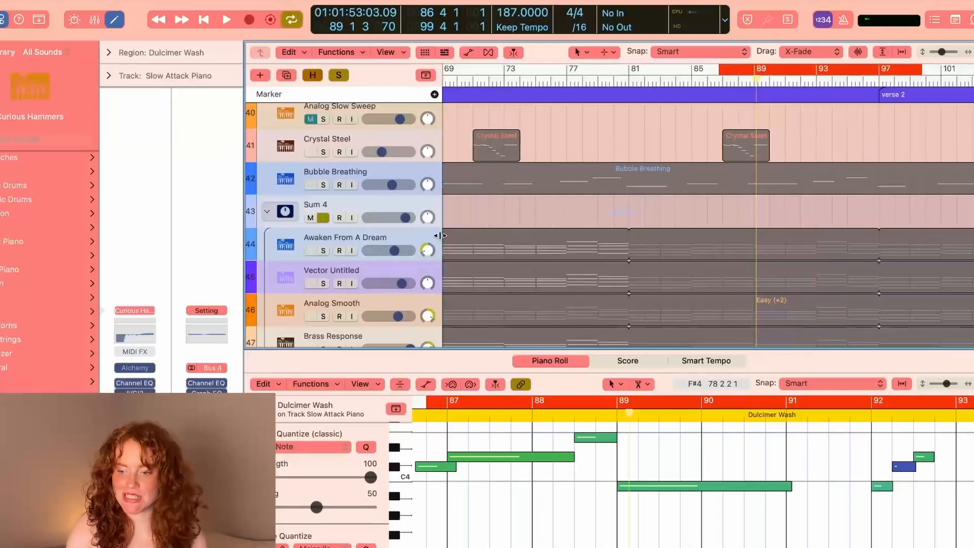
Step: Solo only the Brass Response track, set the cycle range to bars 81 to 97 and play it
scroll(441, 244, "down", 4)
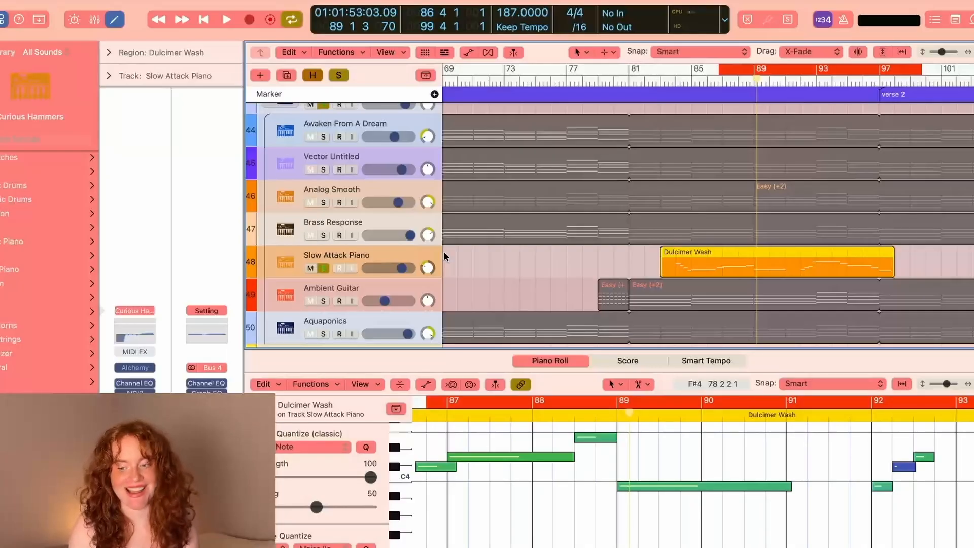
left_click(324, 235, "alt")
left_click(377, 223)
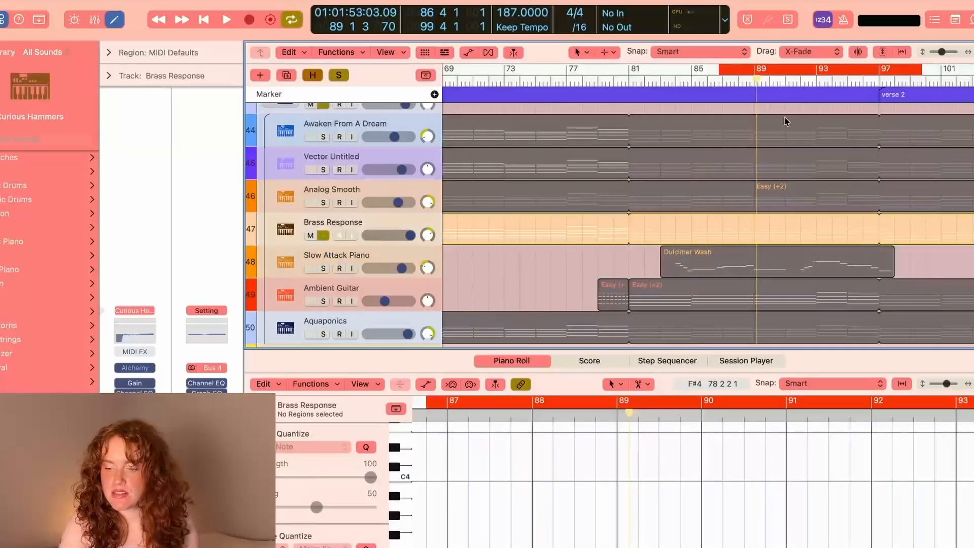
left_click_drag(764, 71, 673, 71)
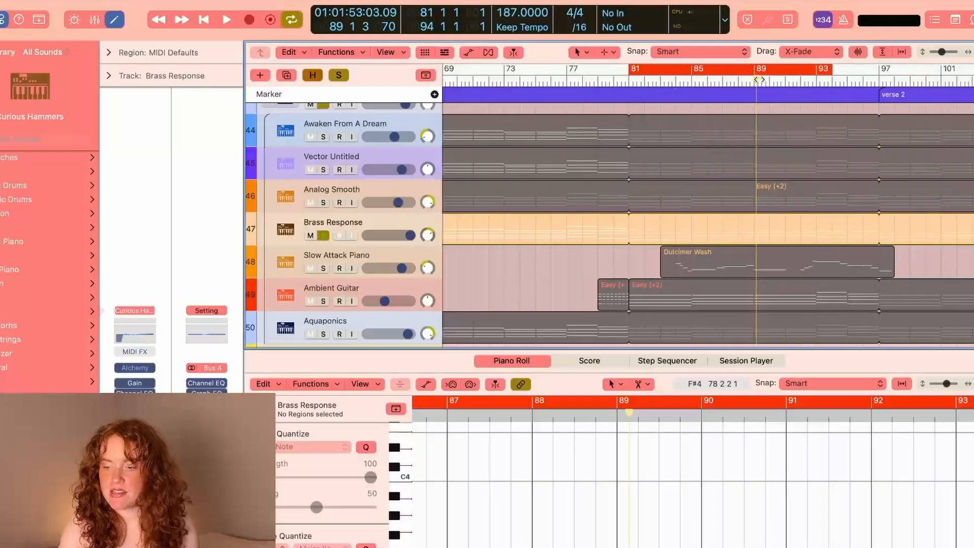
left_click_drag(831, 71, 863, 71)
left_click_drag(862, 72, 880, 72)
key("space")
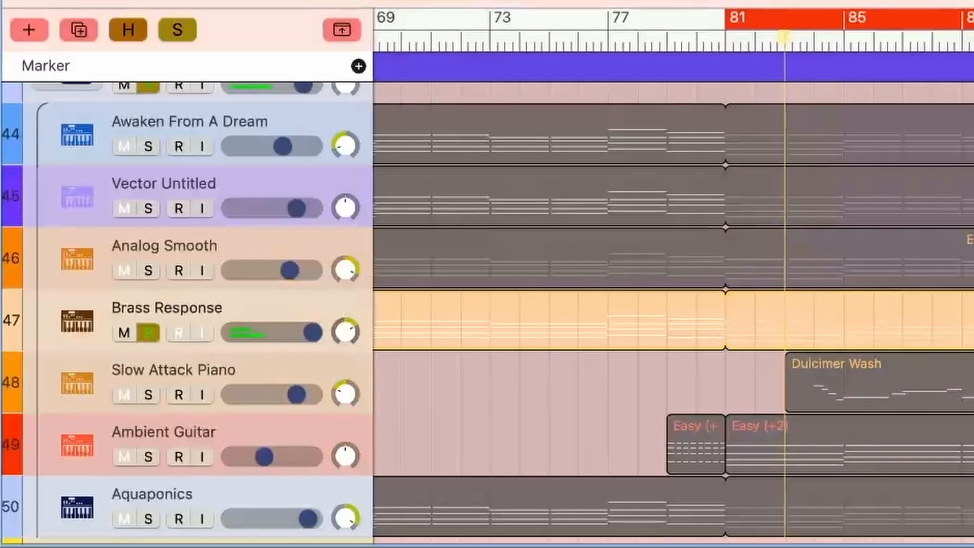
key("space")
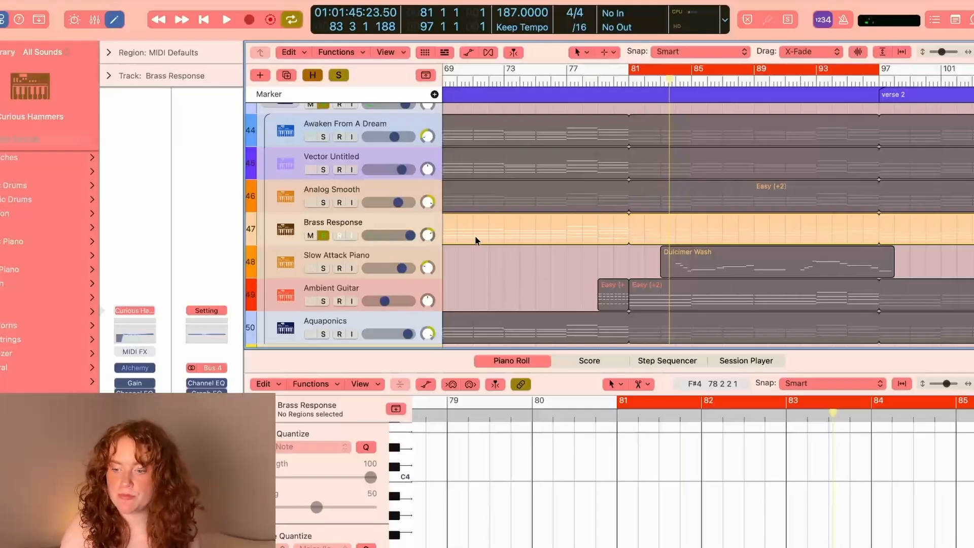
Step: Switch the solo from Brass Response to Analog Smooth and play that track from bar 81
scroll(435, 332, "down", 1)
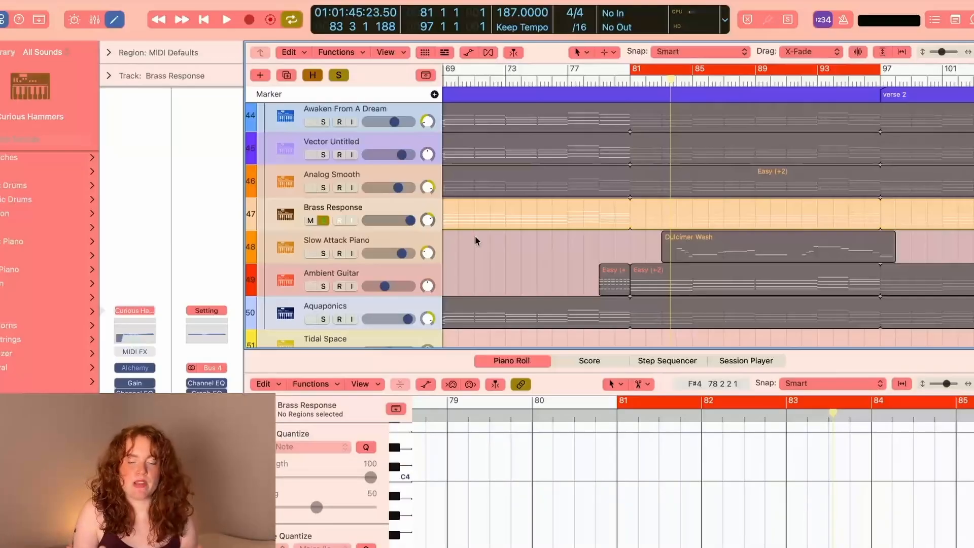
scroll(475, 235, "down", 1)
scroll(475, 236, "left", 3)
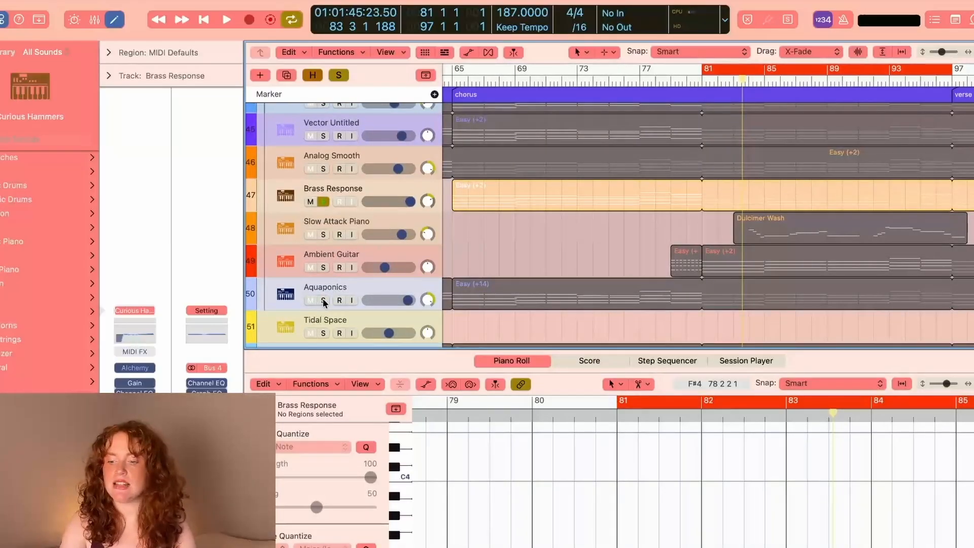
scroll(377, 206, "left", 10)
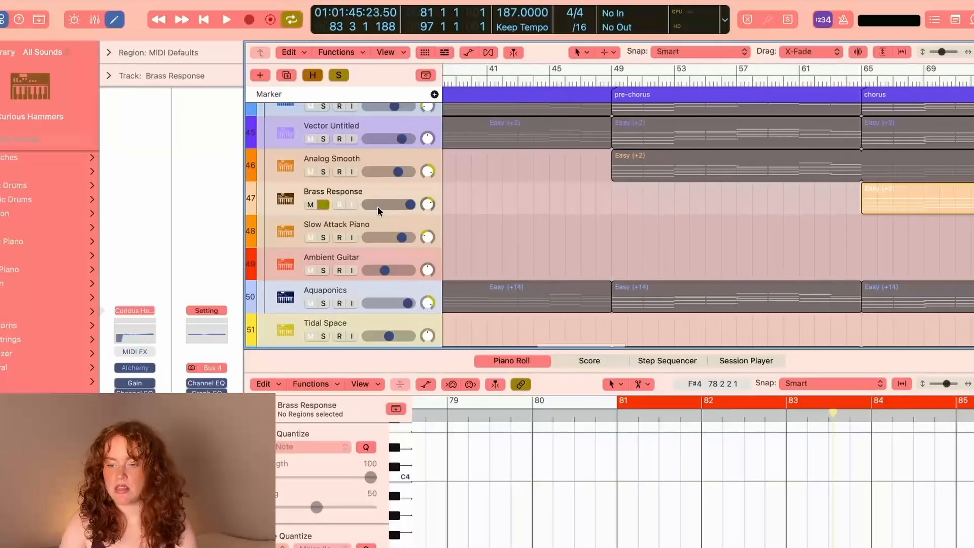
left_click(323, 171)
left_click(323, 204)
scroll(543, 245, "right", 8)
scroll(544, 244, "up", 1)
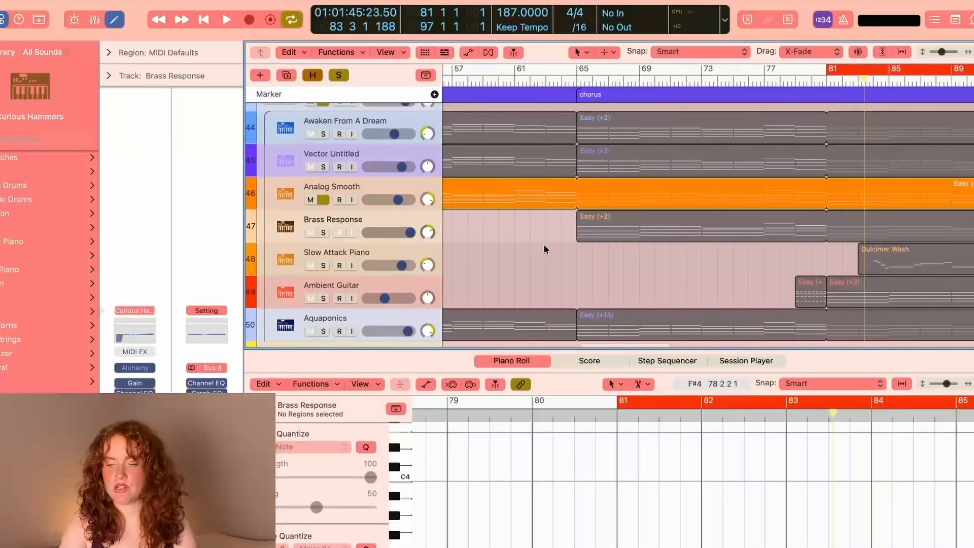
scroll(544, 249, "right", 2)
key("space")
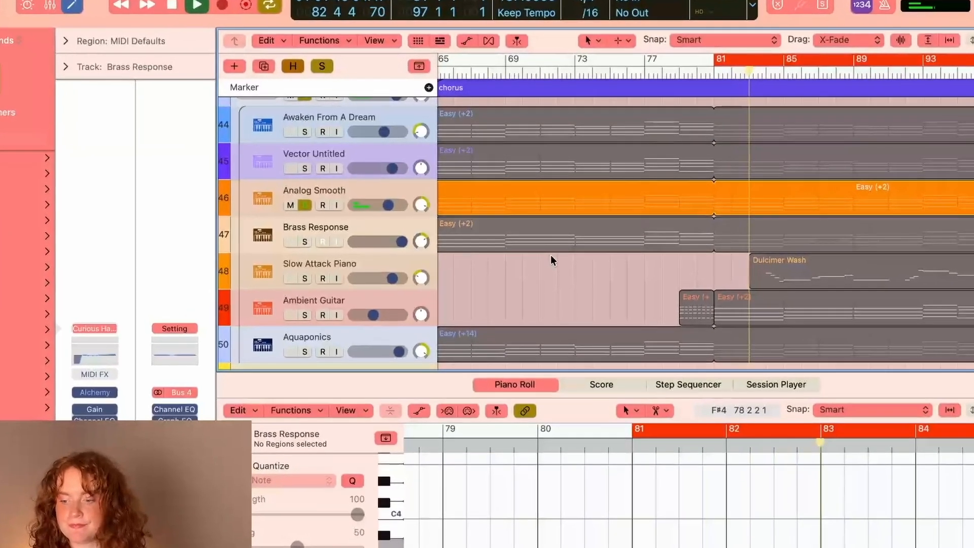
Step: Add Brass Response, Vector Untitled, Awaken From A Dream and Aquaponics to the solo during playback
left_click(299, 244)
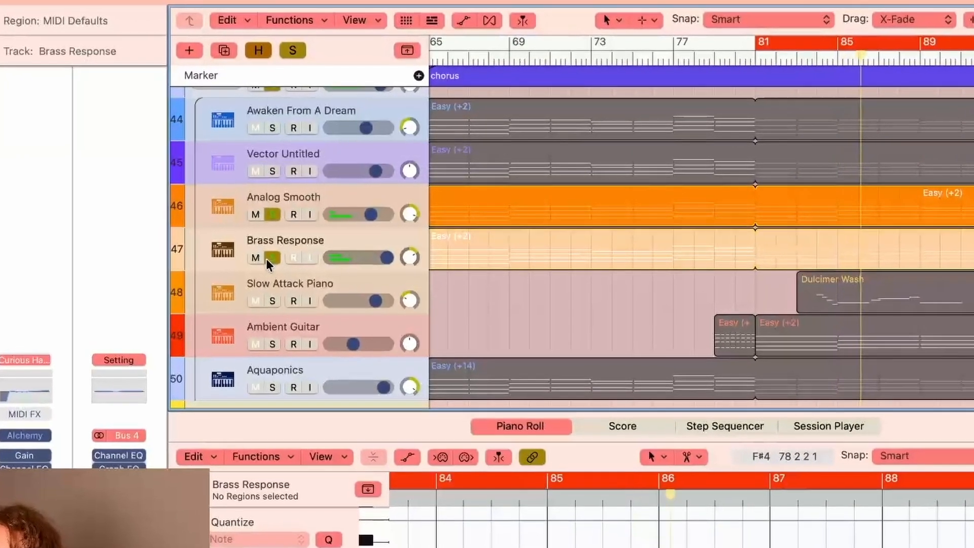
left_click(268, 172)
left_click(268, 128)
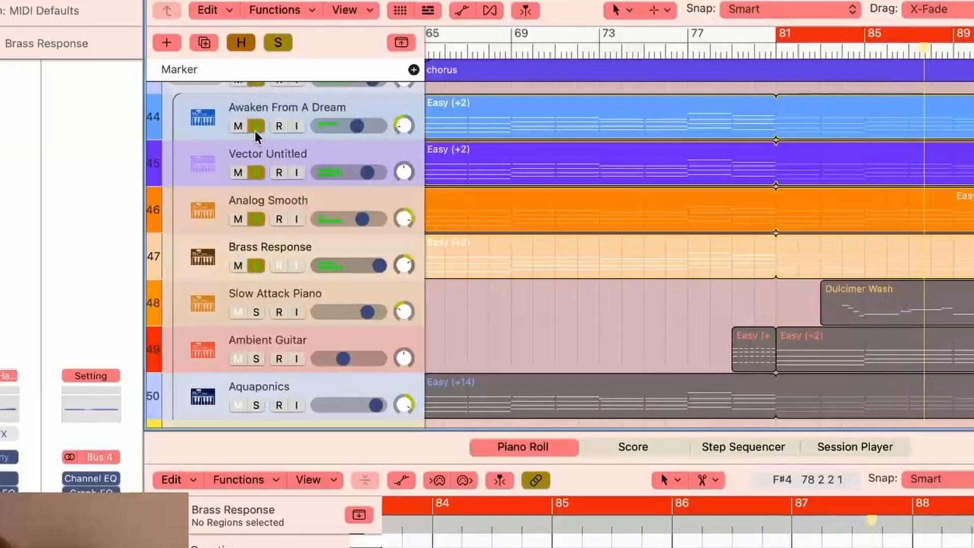
left_click(252, 410)
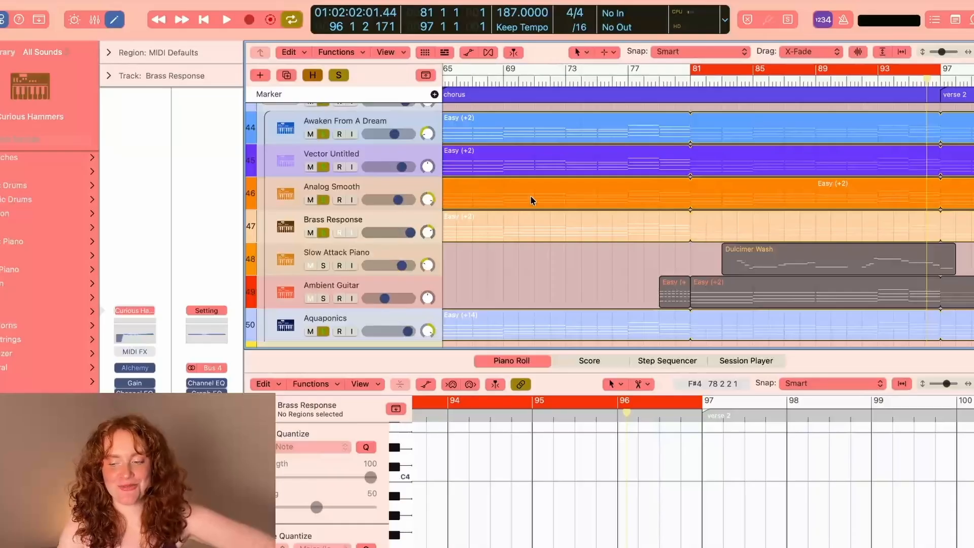
Step: Solo Calm Beach and Calm Sunrise and play them in a cycle range starting in bar 78
scroll(547, 272, "right", 3)
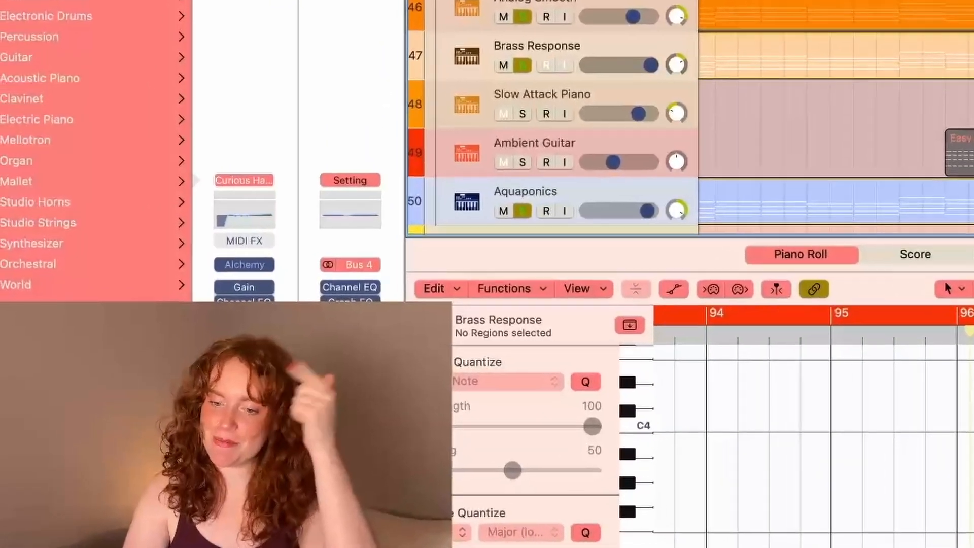
scroll(590, 140, "up", 10)
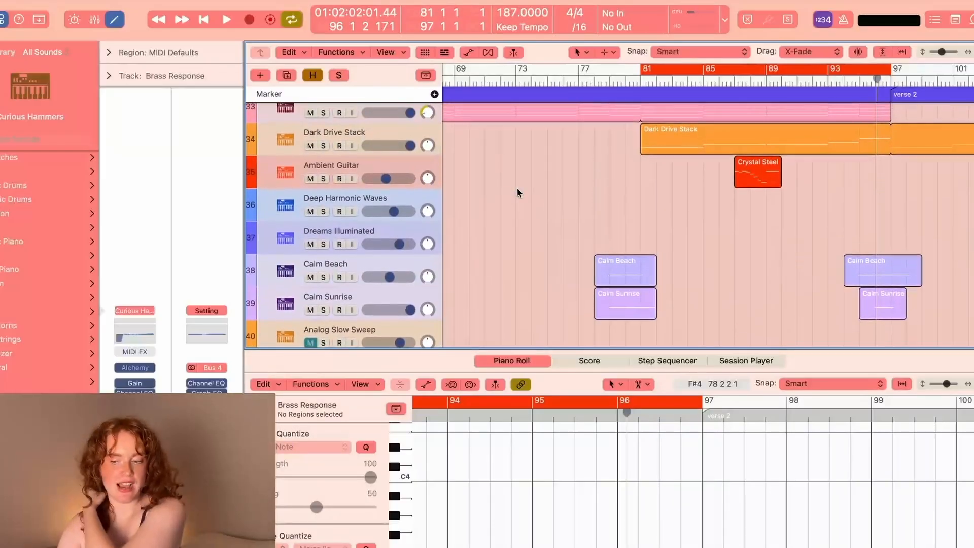
left_click_drag(656, 68, 616, 67)
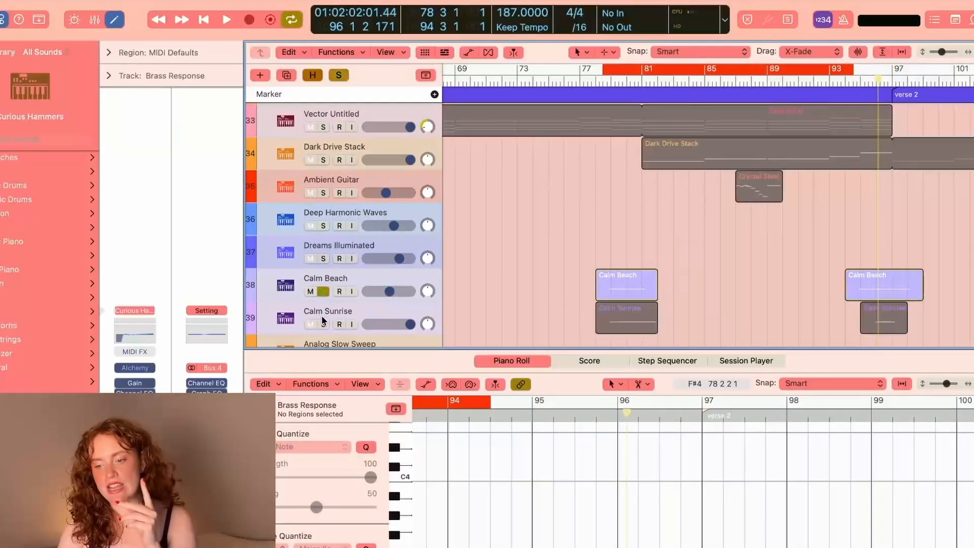
left_click(413, 310)
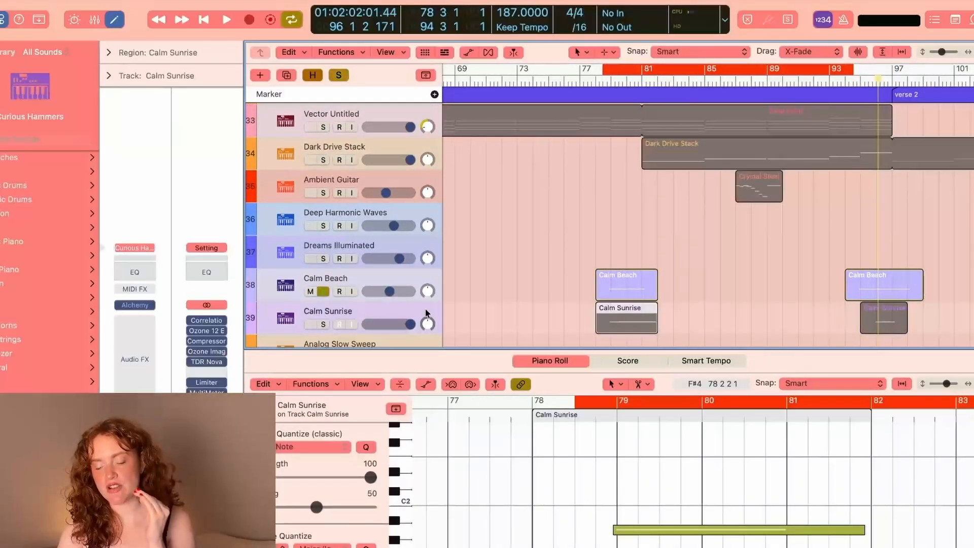
left_click(323, 324)
scroll(527, 281, "down", 1)
scroll(527, 281, "up", 5)
scroll(528, 281, "down", 7)
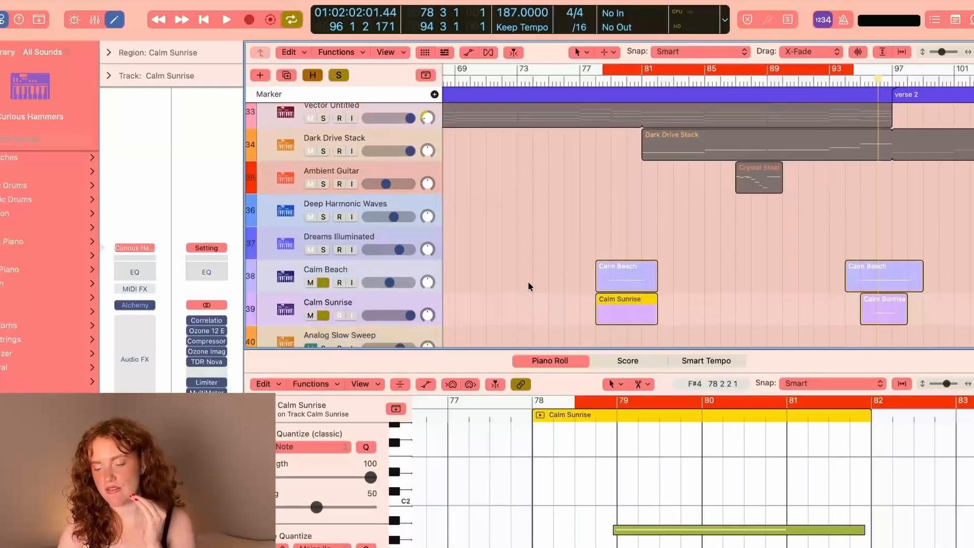
key("space")
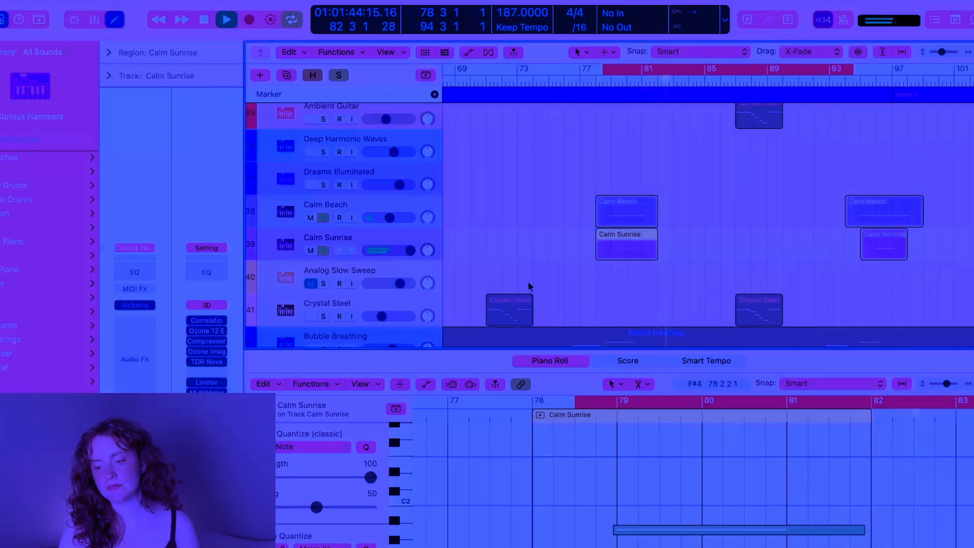
key("space")
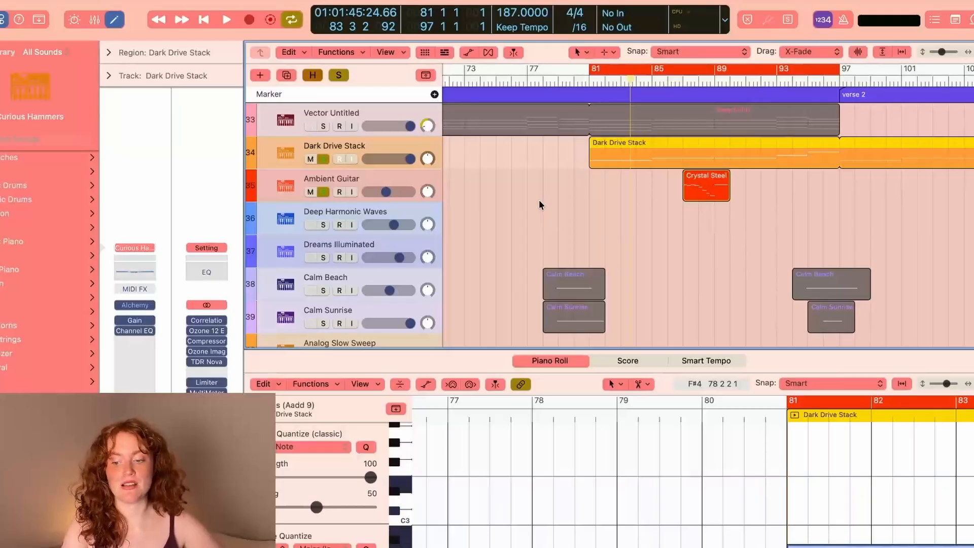
Step: Play the soloed Dark Drive Stack track over bars 81 to 97 and open its Alchemy instrument
scroll(538, 199, "up", 3)
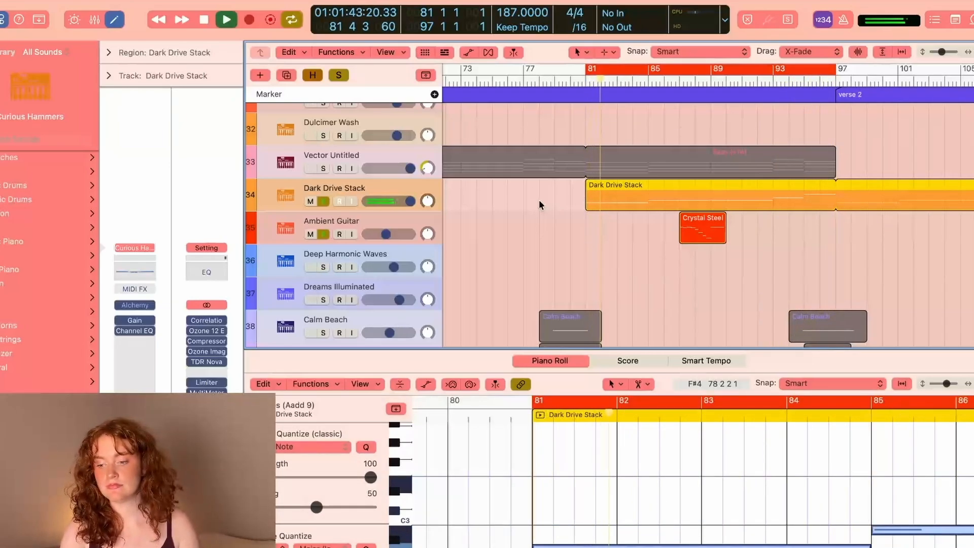
key("space")
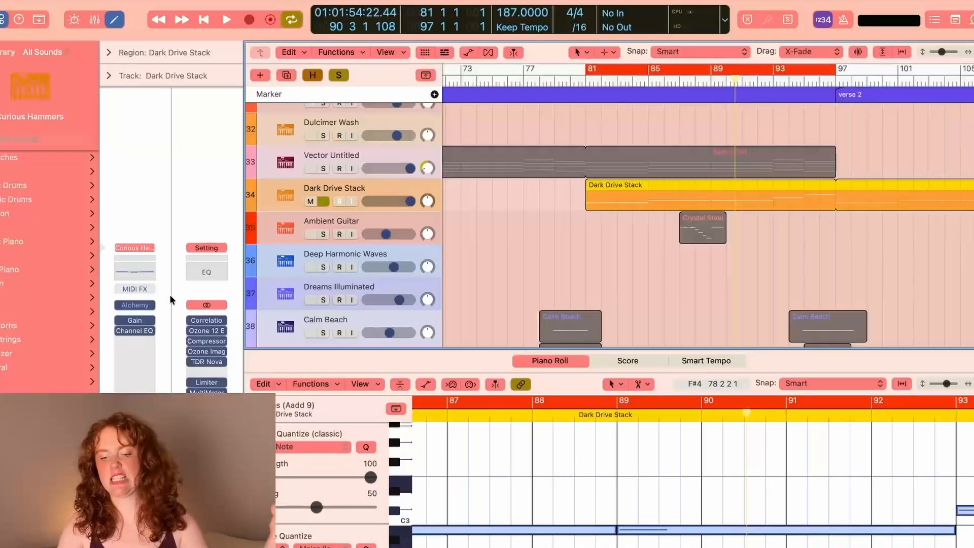
left_click(137, 306)
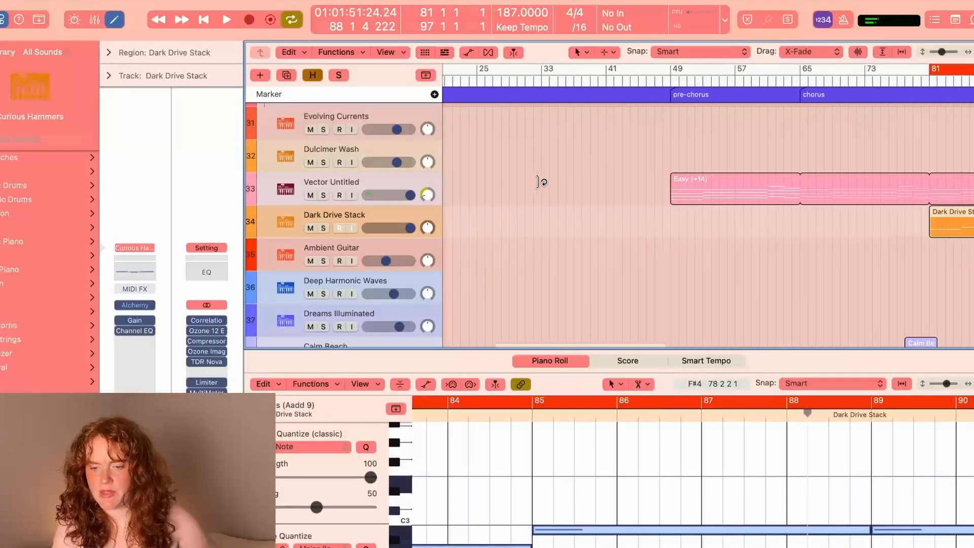
Step: Solo and select the Vector Untitled track above Dark Drive Stack
scroll(542, 182, "right", 10)
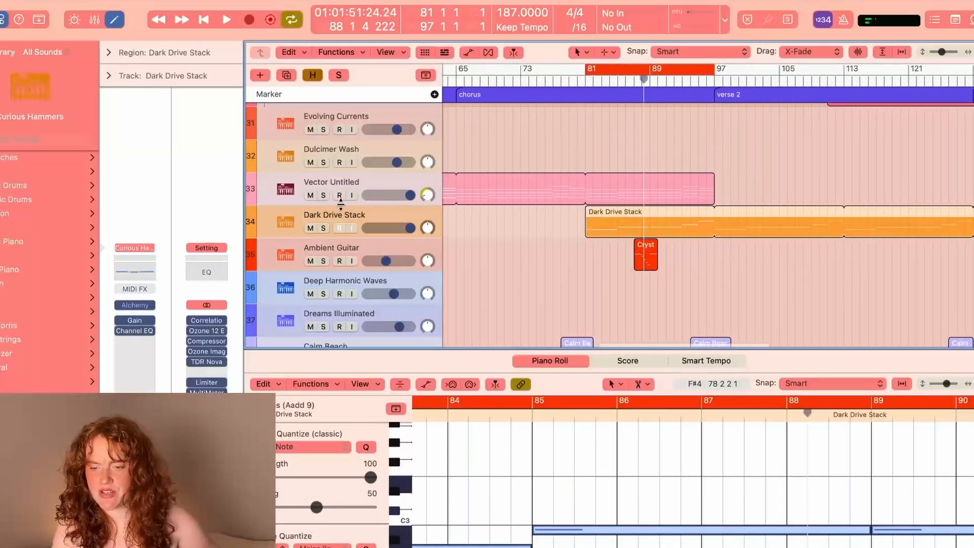
left_click(323, 196)
left_click(366, 185)
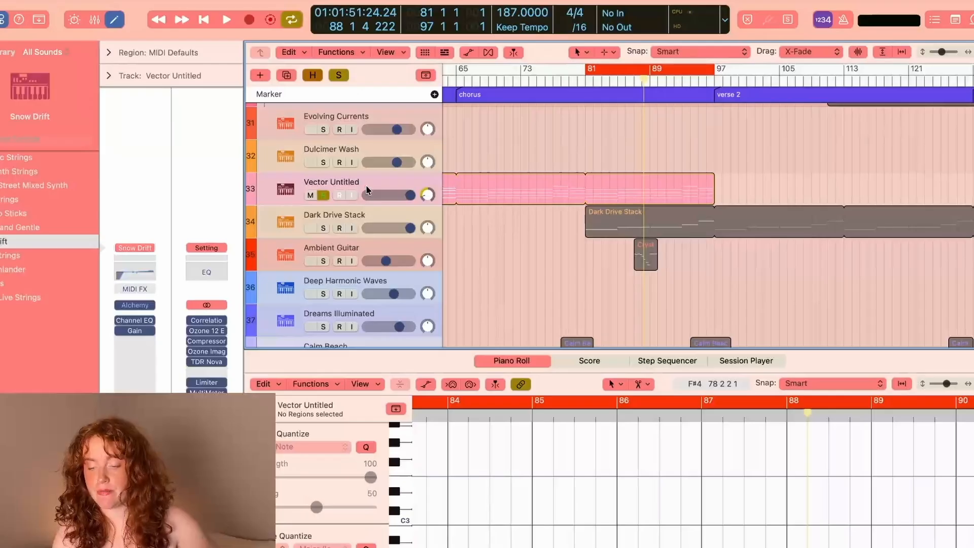
Step: Play the soloed Vector Untitled track over the bar 81 to 97 cycle range and take it out of solo
key("space")
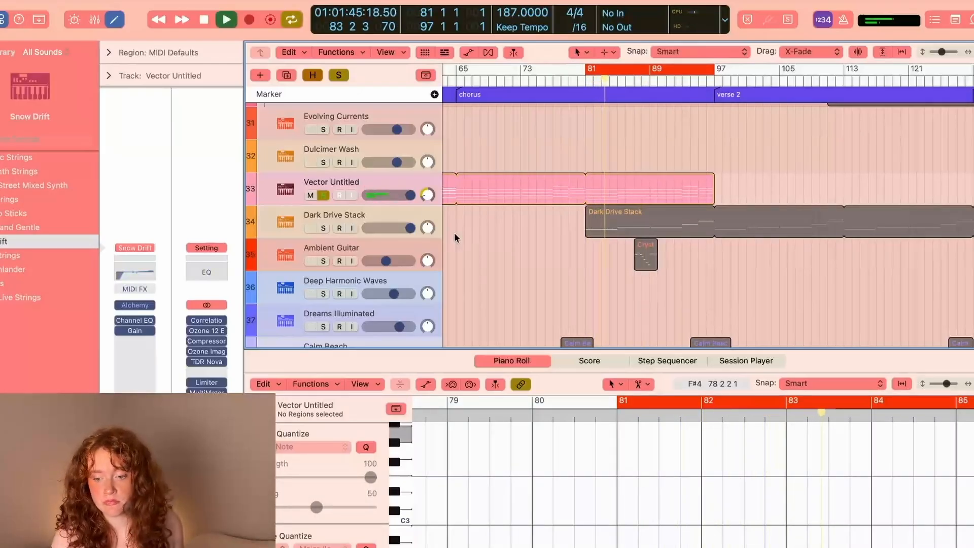
scroll(454, 232, "down", 6)
scroll(466, 242, "down", 5)
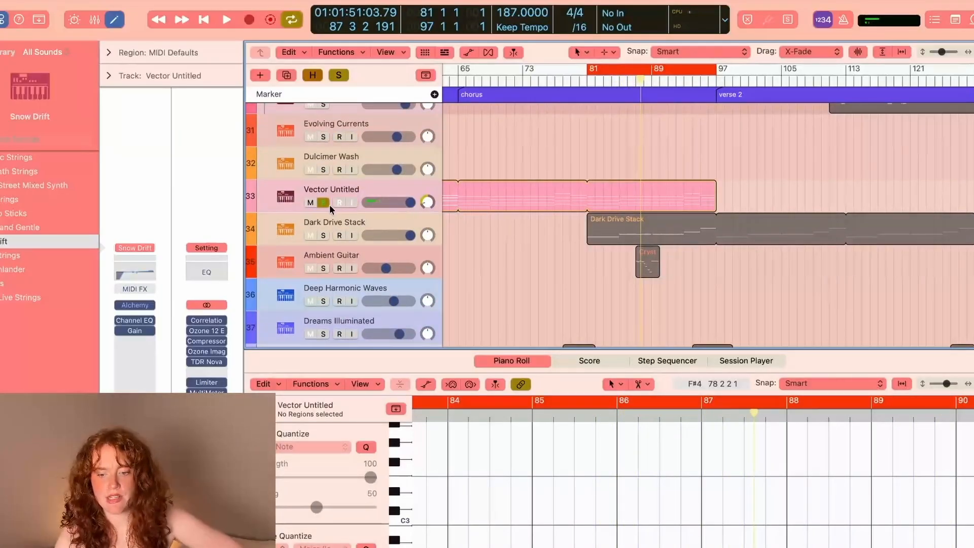
left_click(323, 203)
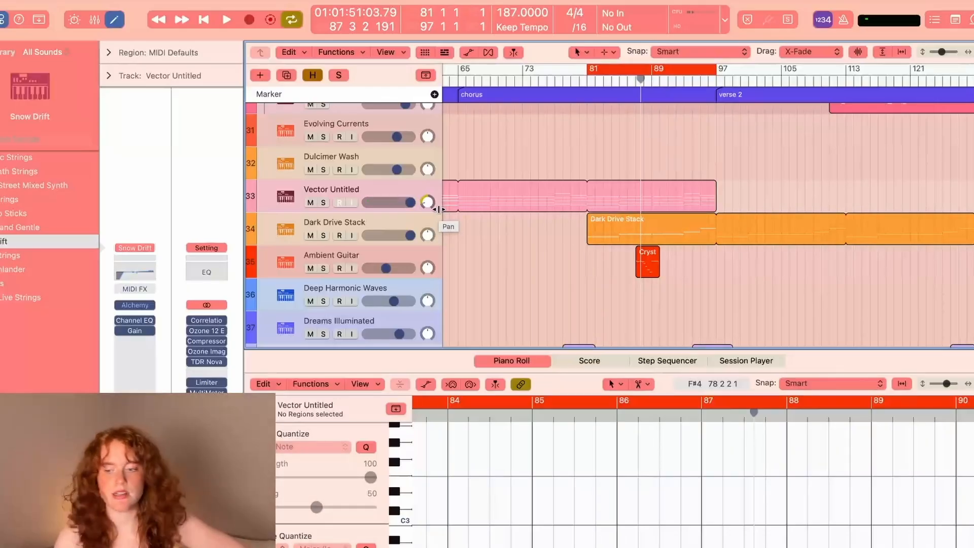
Step: Place the playhead at bar 80 and play the full mix into verse 2
scroll(579, 221, "up", 2)
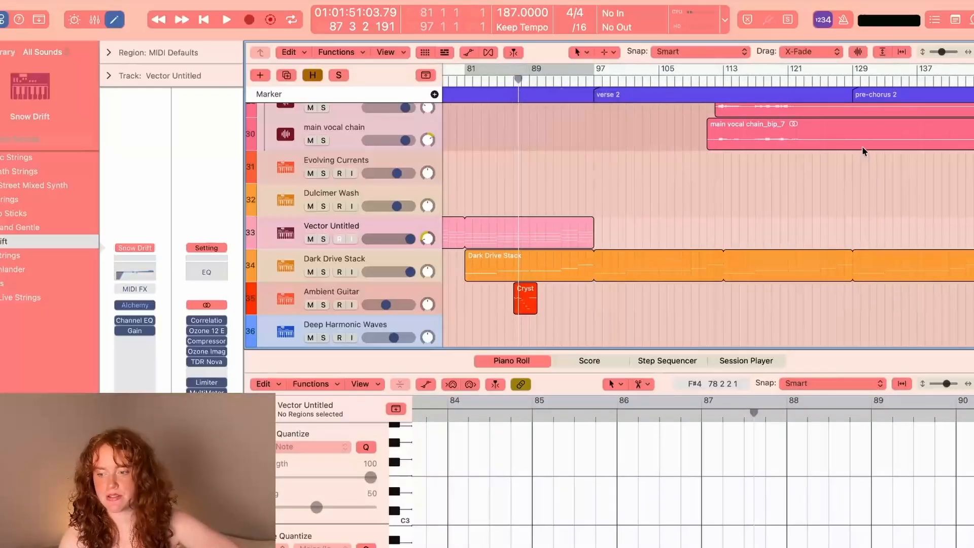
scroll(754, 155, "down", 3)
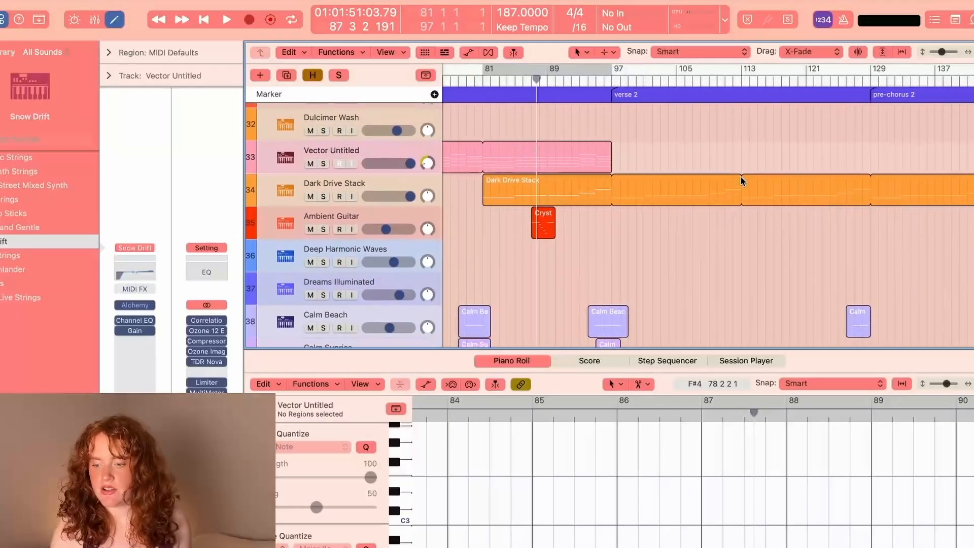
scroll(696, 195, "down", 6)
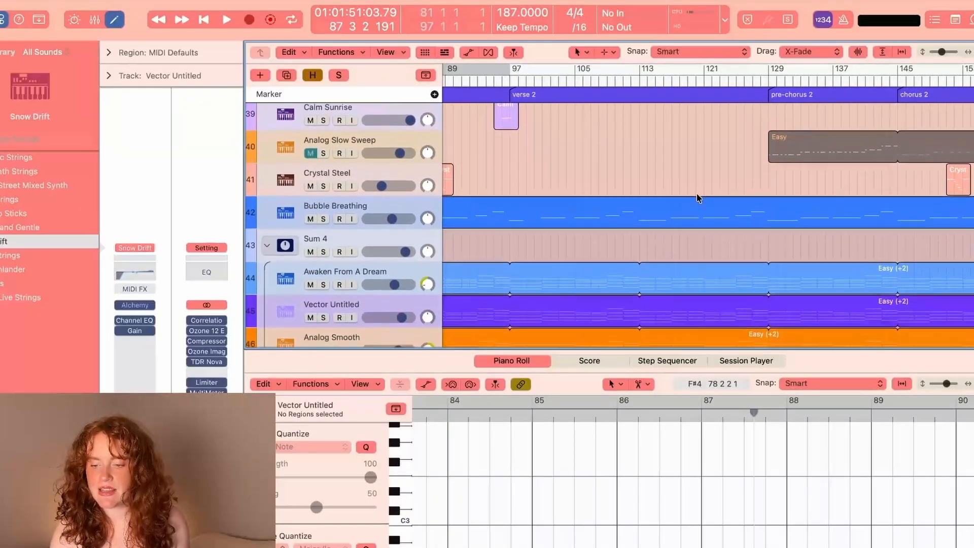
left_click(511, 82)
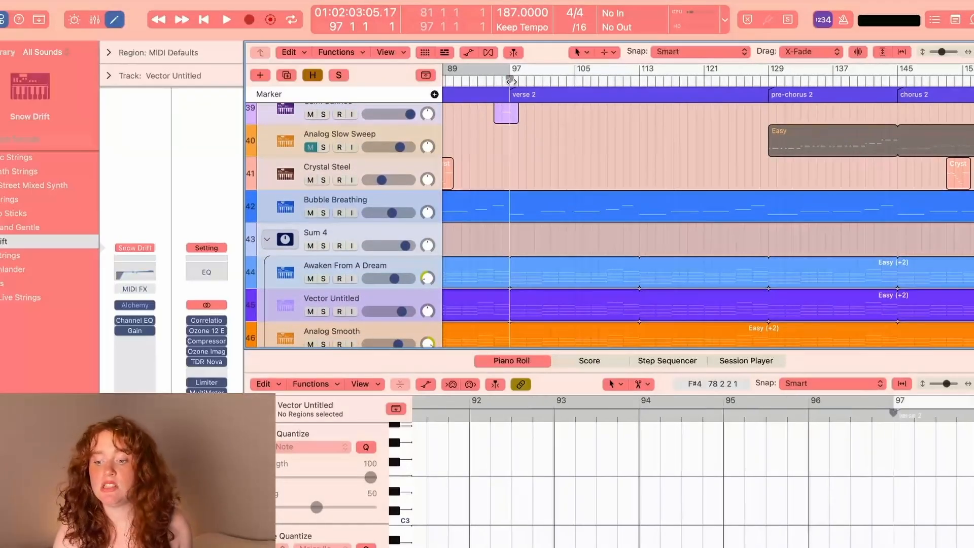
scroll(523, 134, "left", 3)
left_click(484, 81)
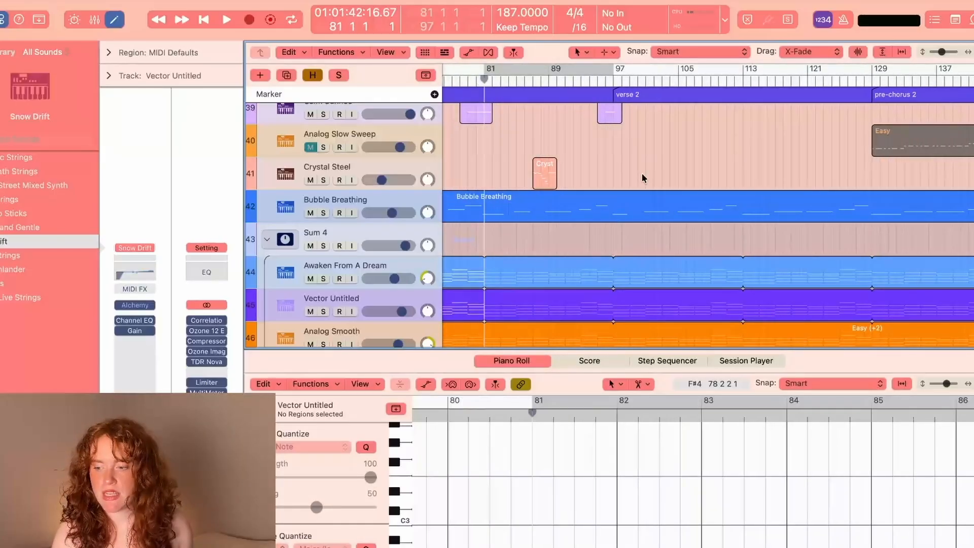
scroll(641, 175, "up", 1)
left_click(477, 82)
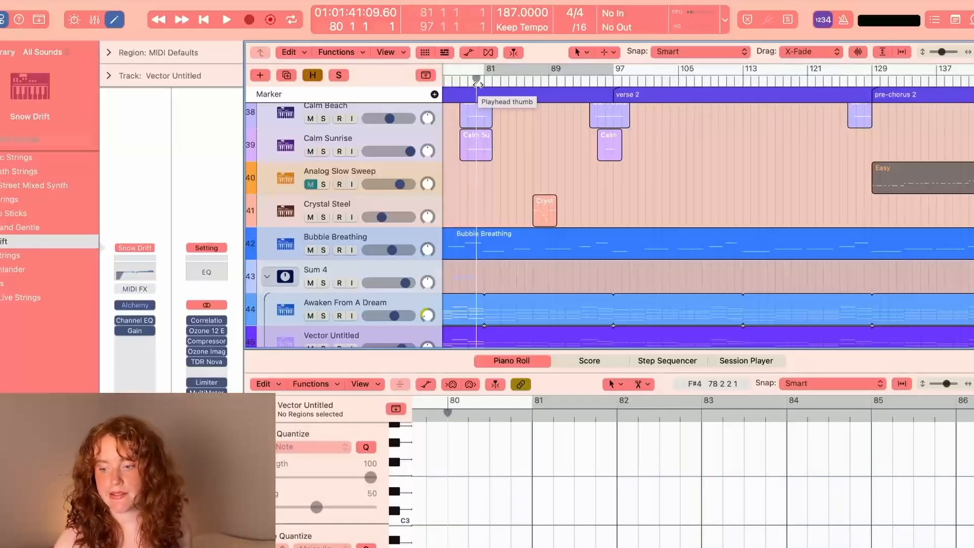
key("space")
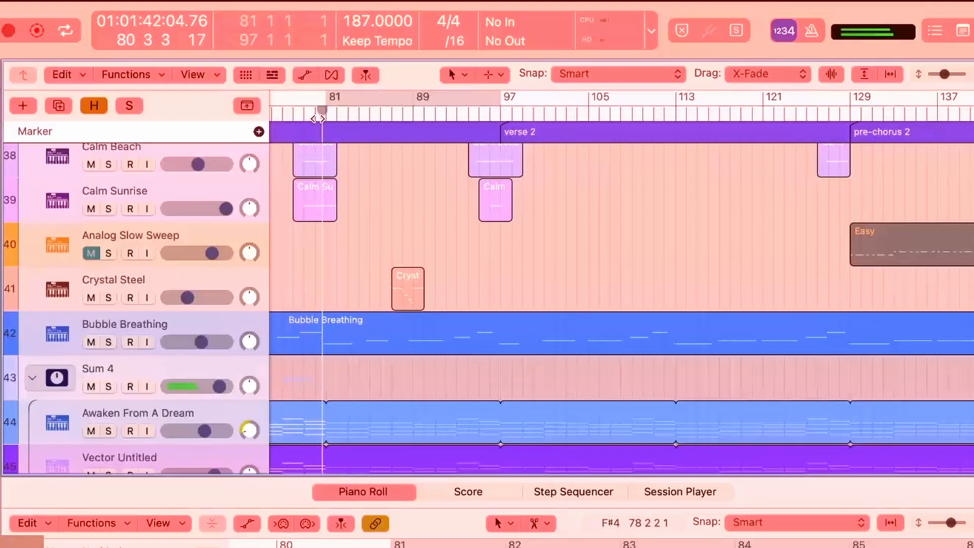
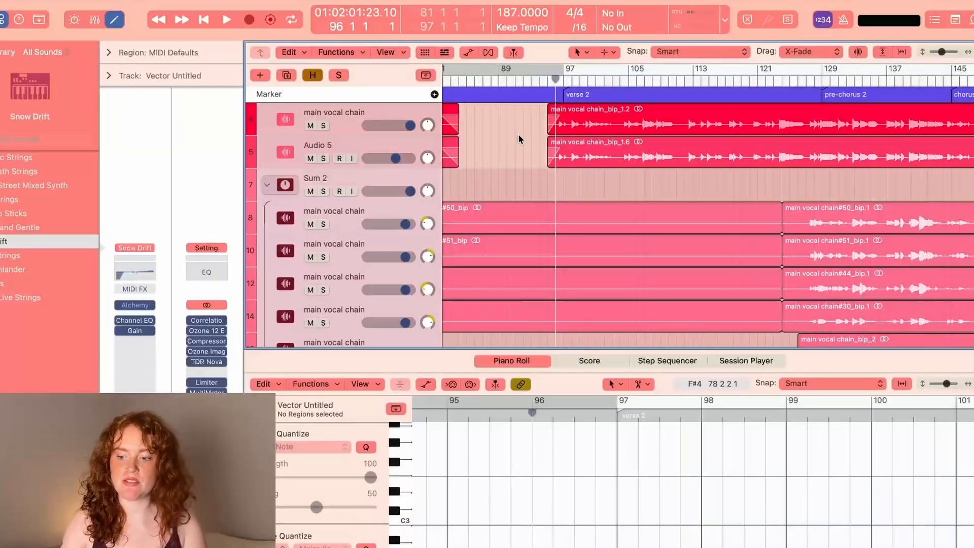
Step: Solo the Sum 2 stack with its vocal tracks 8 and 10 and play them from bar 126
scroll(519, 134, "right", 5)
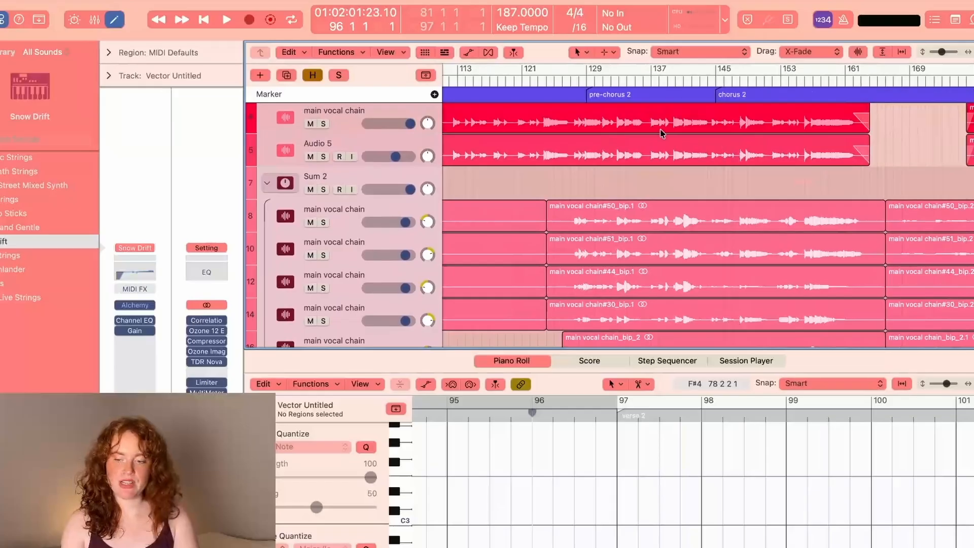
left_click(324, 190)
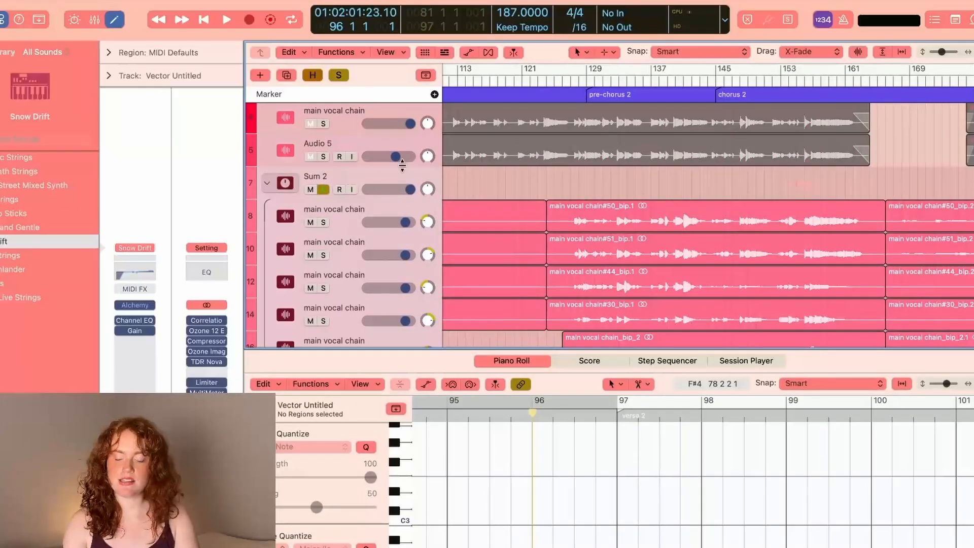
scroll(399, 162, "up", 1)
left_click_drag(323, 125, 321, 161)
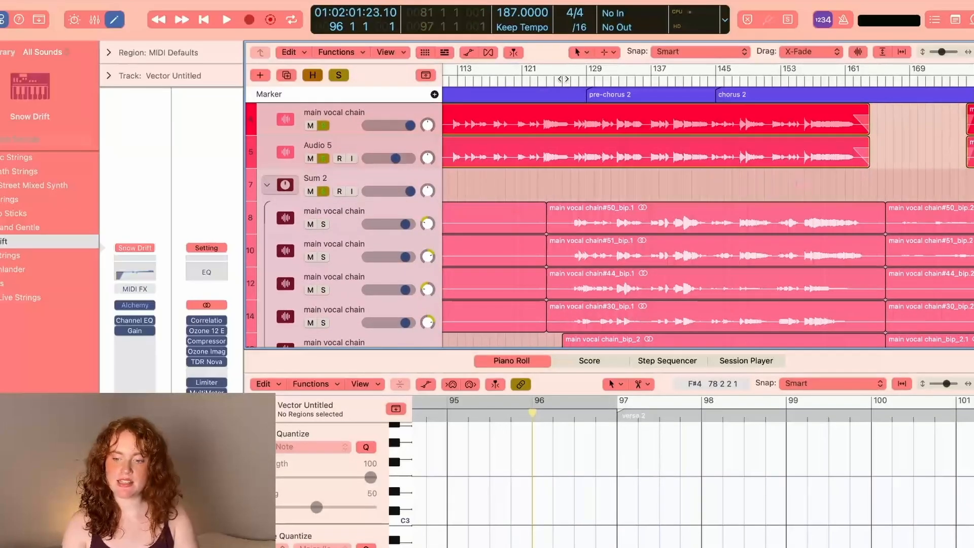
left_click(560, 79)
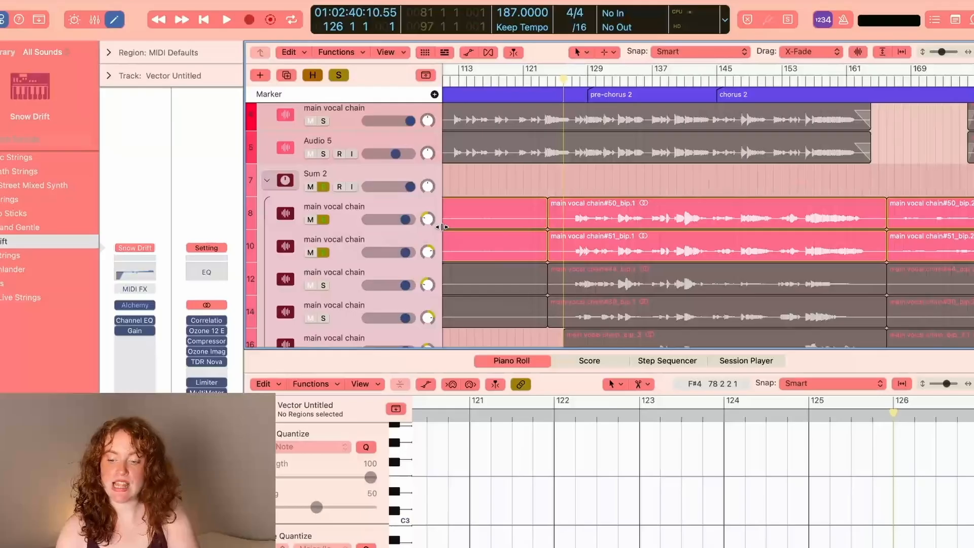
key("space")
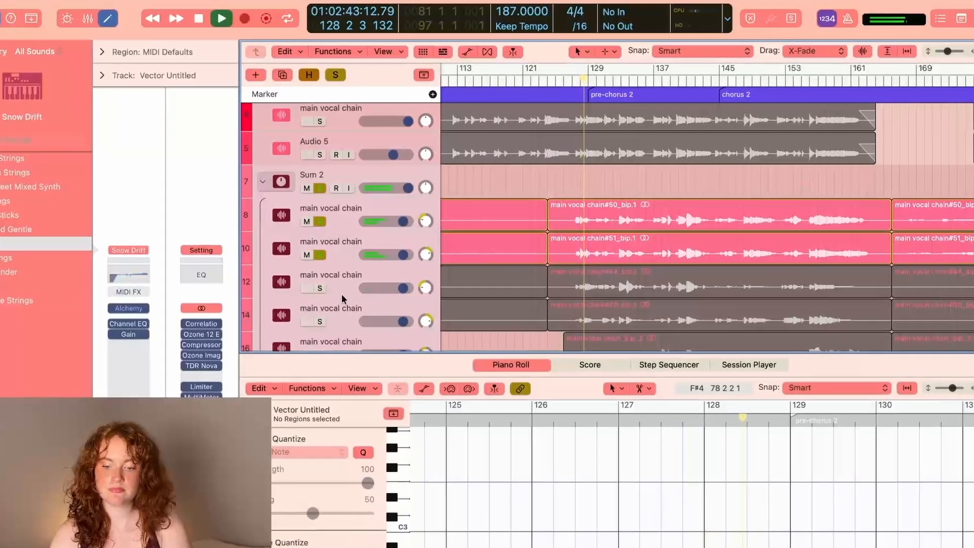
Step: Add main vocal chain tracks 12, 14, 16 and 18 to the solo during pre-chorus 2 playback
left_click(310, 296)
left_click(310, 331)
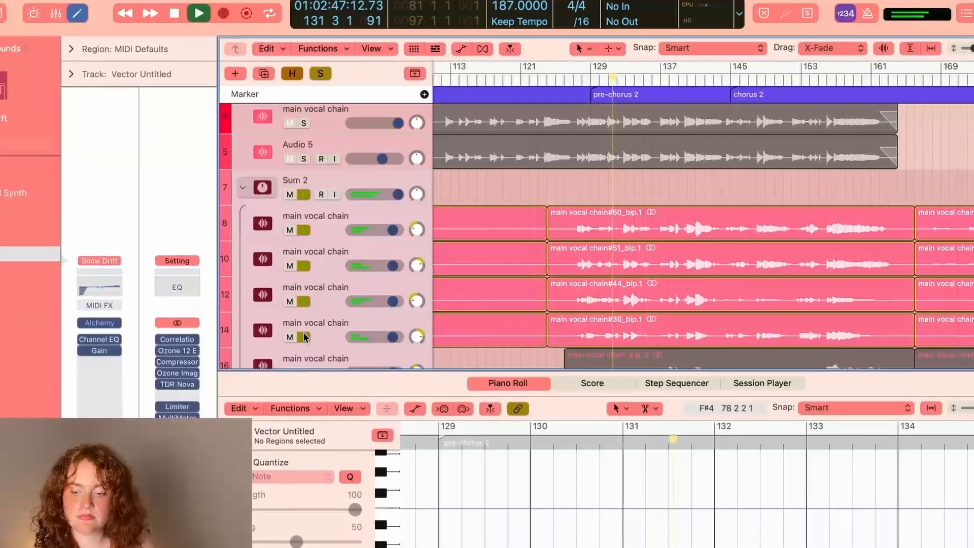
scroll(473, 309, "down", 10)
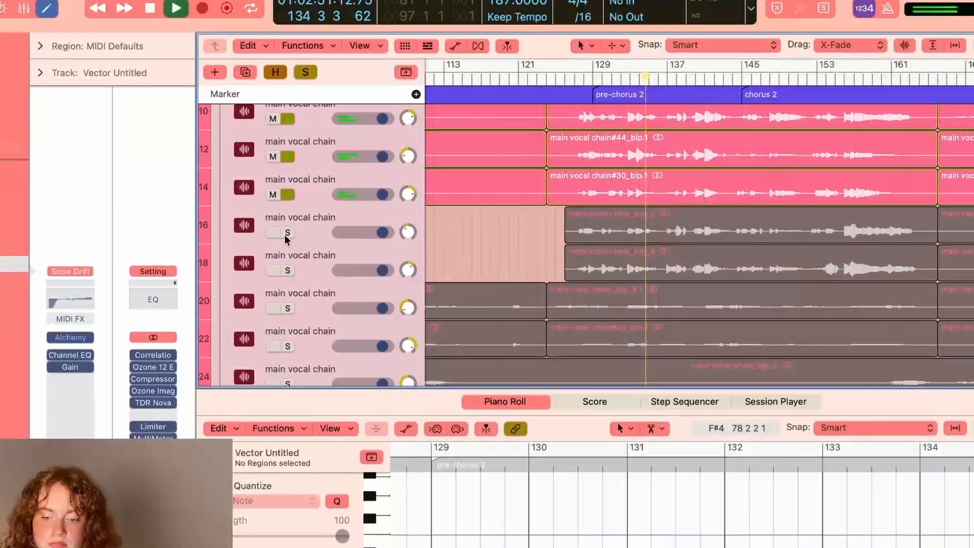
left_click(285, 234)
left_click(286, 271)
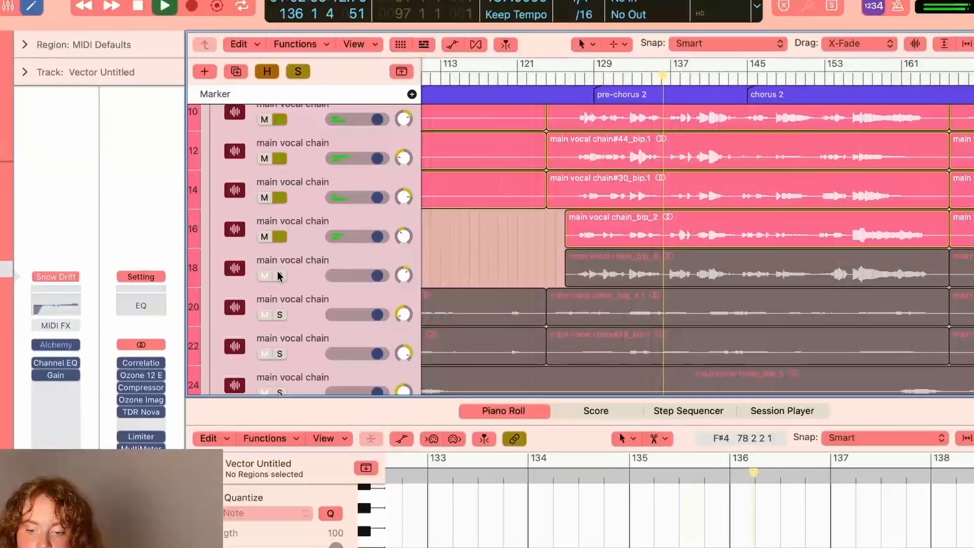
scroll(379, 276, "down", 2)
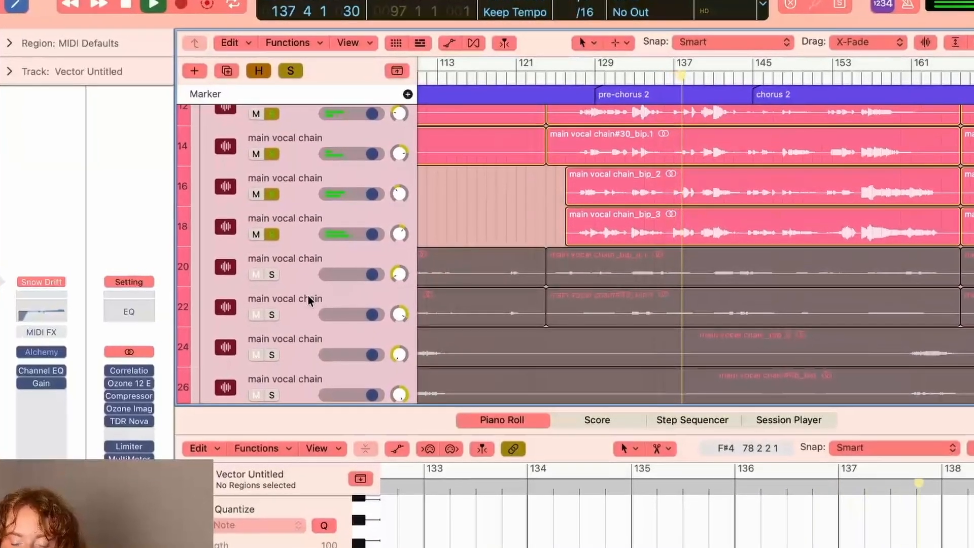
Step: Add the lead main vocal chain track and Audio 5 to the soloed backing vocals during playback
scroll(306, 284, "up", 5)
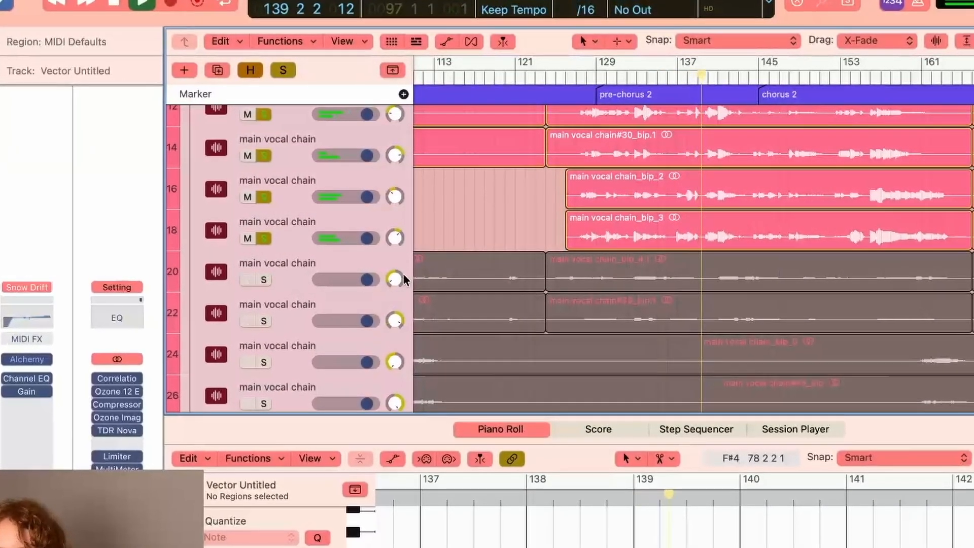
left_click(261, 137)
left_click(262, 179)
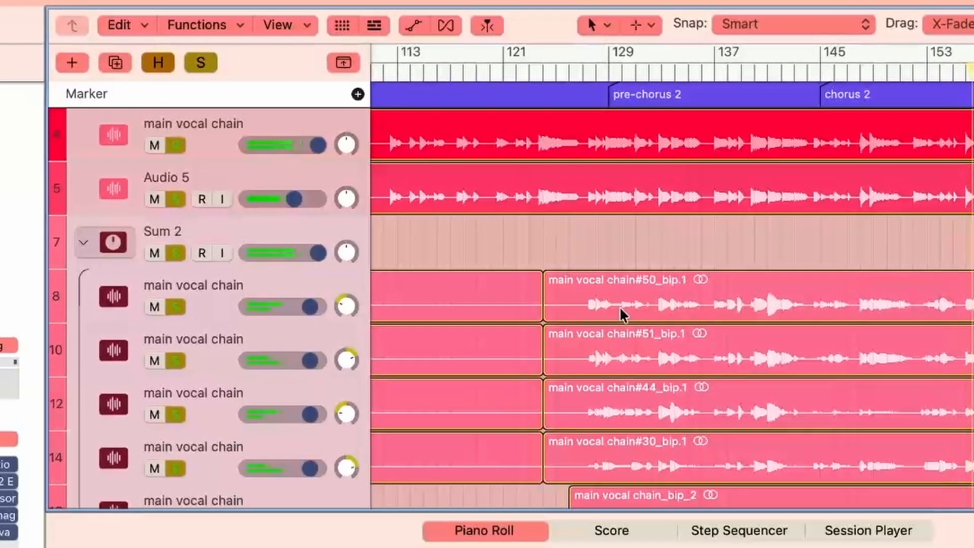
Step: Add the remaining Sum 2 vocal tracks, 20 through 30, to the solo while playback continues
scroll(620, 306, "down", 10)
left_click(152, 235)
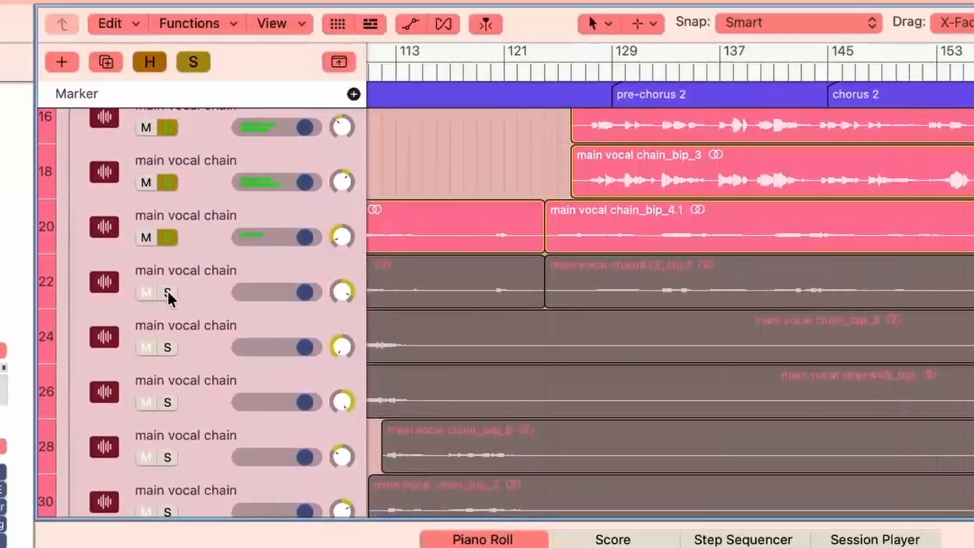
left_click(152, 290)
left_click(165, 349)
left_click(162, 403)
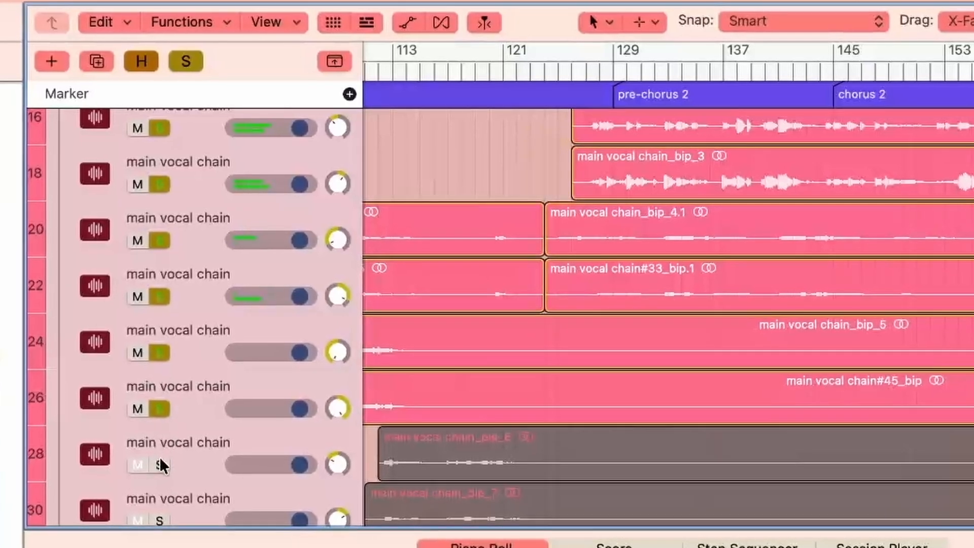
left_click(161, 459)
left_click(157, 511)
scroll(254, 403, "down", 4)
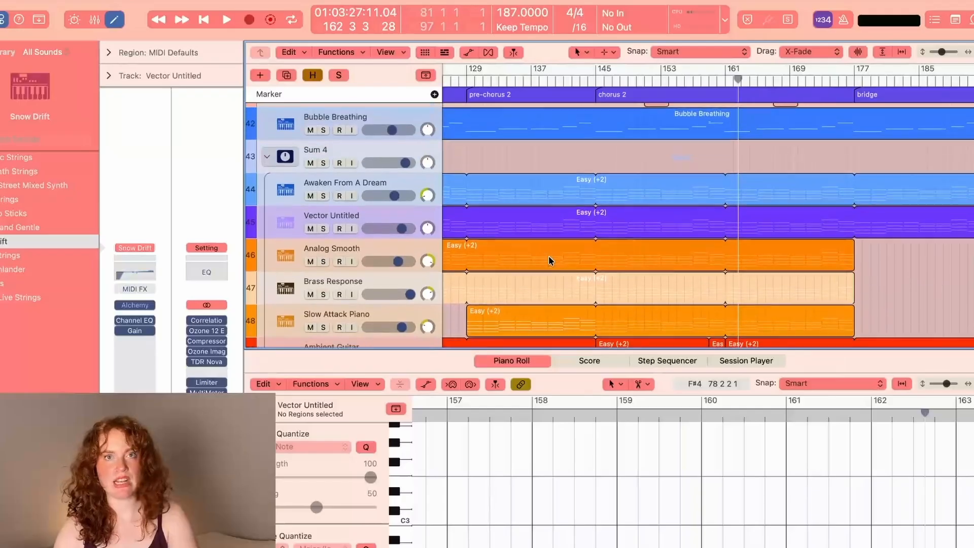
Step: Place the playhead at bar 172, shortly before the bridge marker, and play the full mix from there
scroll(550, 257, "right", 4)
scroll(550, 257, "up", 3)
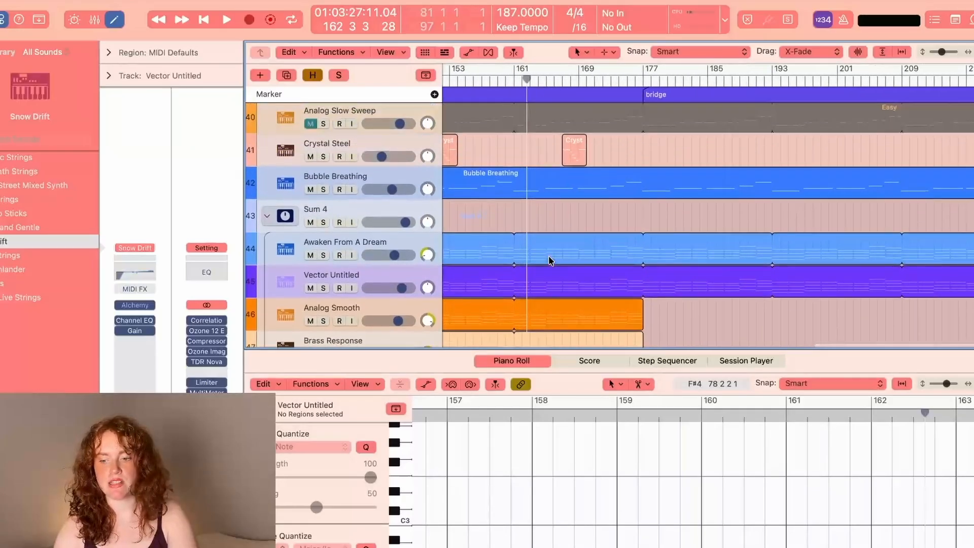
scroll(549, 256, "up", 15)
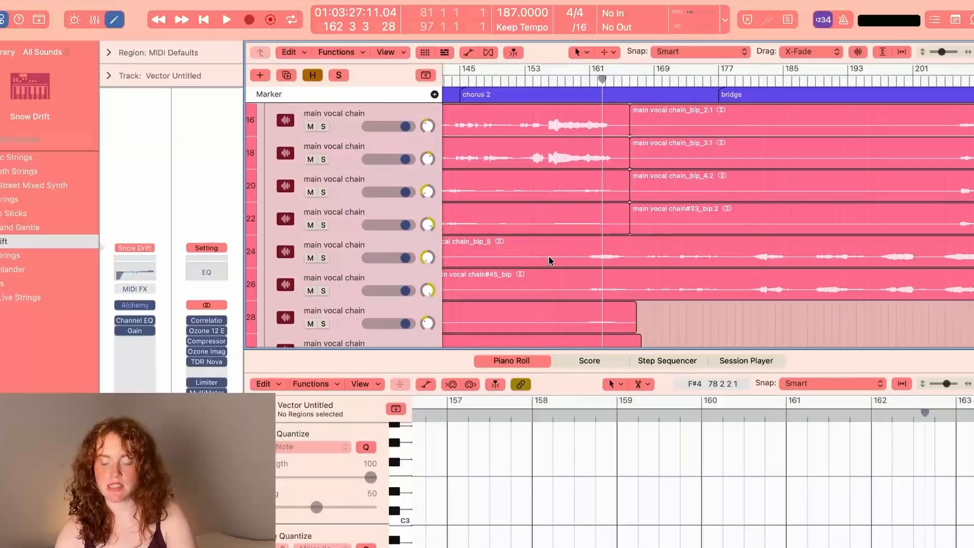
scroll(644, 238, "right", 1)
left_click(646, 80)
scroll(680, 130, "right", 2)
scroll(680, 130, "down", 1)
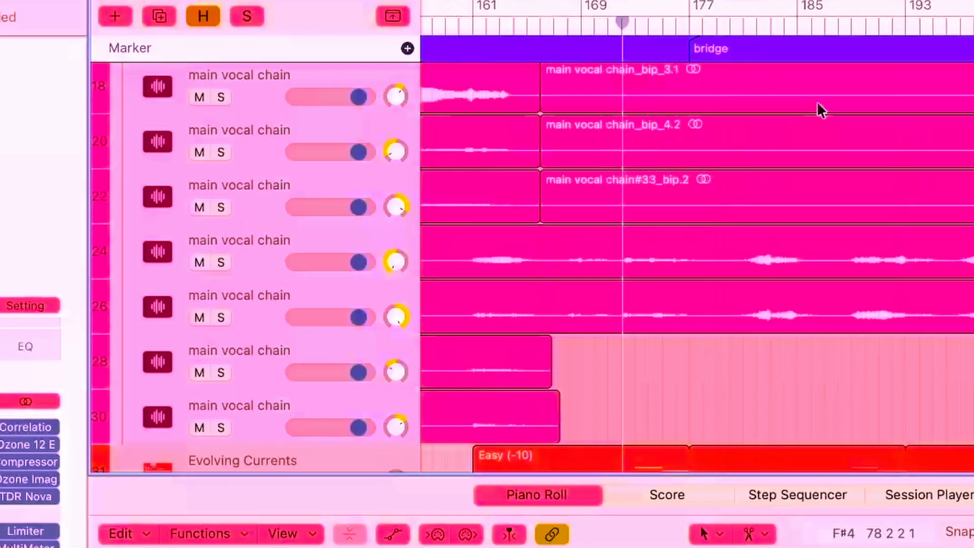
key("space")
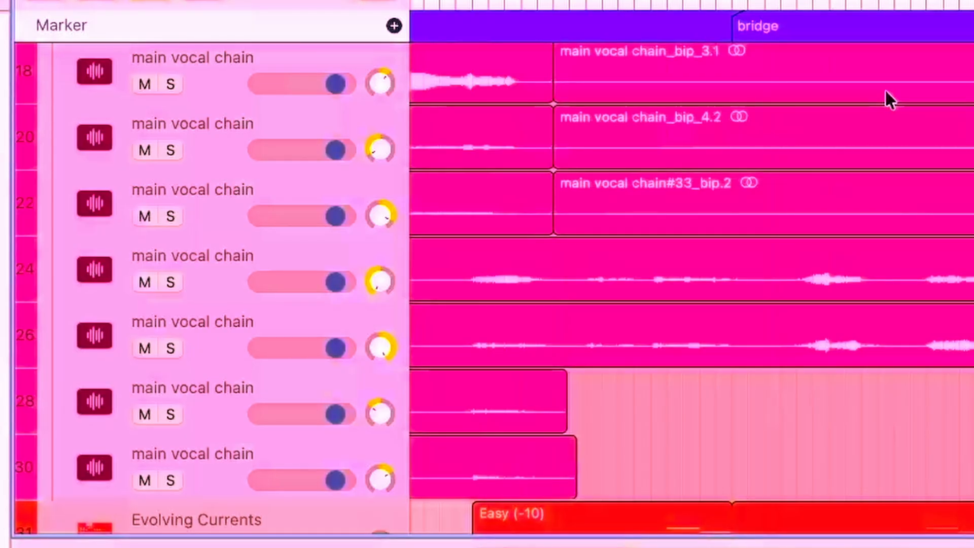
Step: Examine which instrument layers play in the bridge, from Evolving Currents and Dulcimer Wash down to Clouds Of Suns
scroll(887, 96, "down", 10)
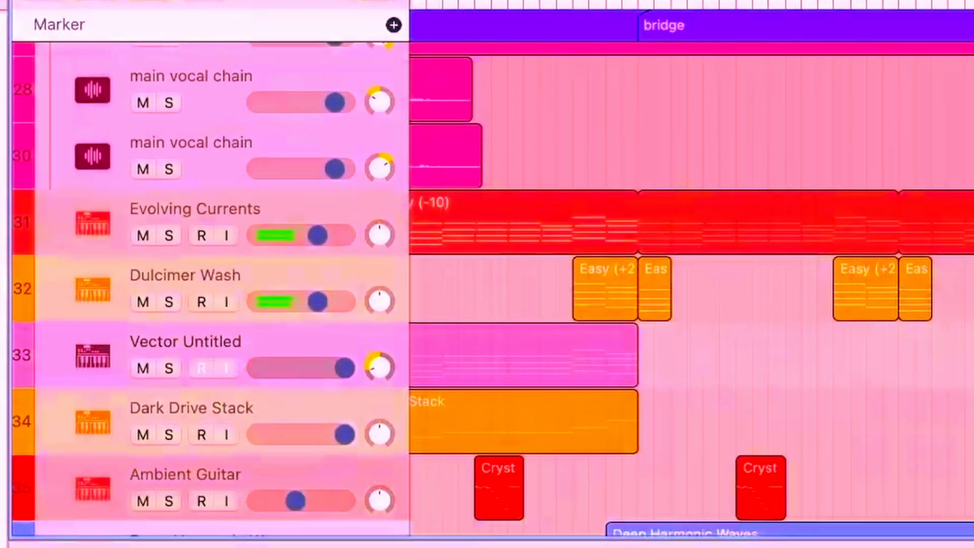
scroll(886, 96, "down", 4)
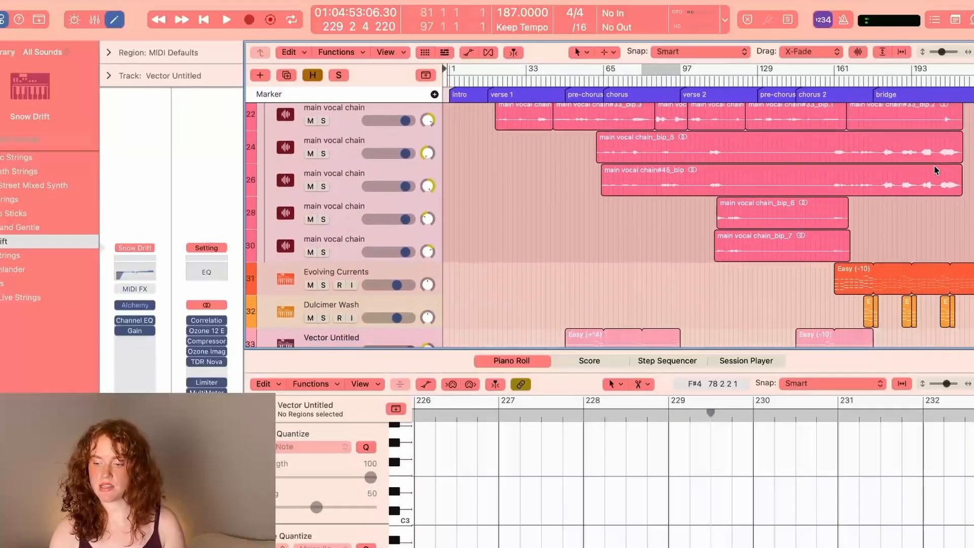
scroll(934, 165, "down", 15)
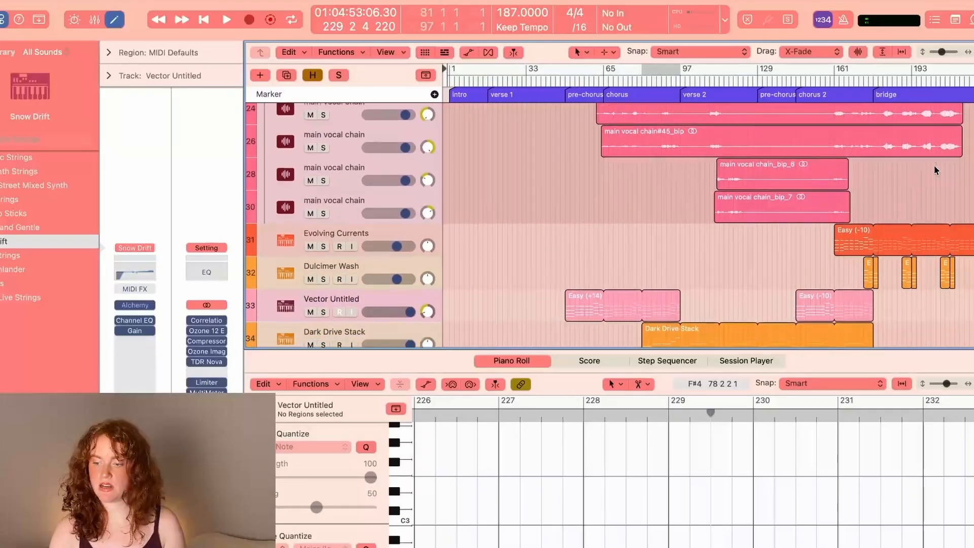
scroll(936, 170, "down", 4)
scroll(936, 170, "up", 5)
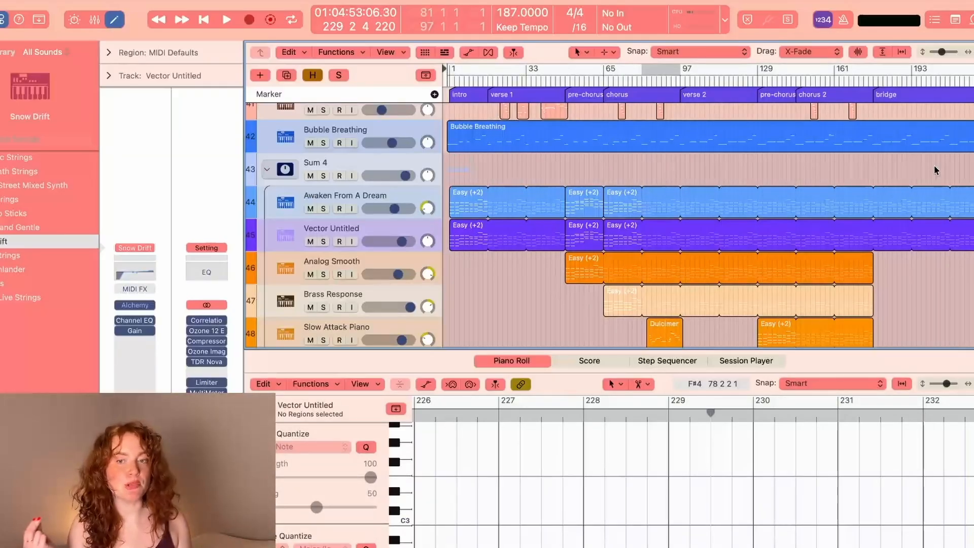
scroll(893, 203, "down", 4)
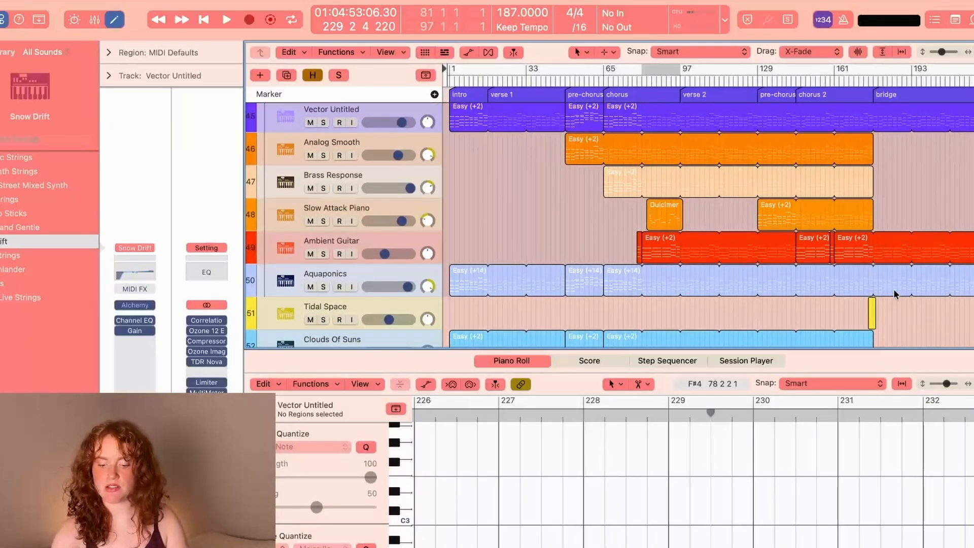
scroll(895, 291, "up", 3)
scroll(893, 288, "down", 5)
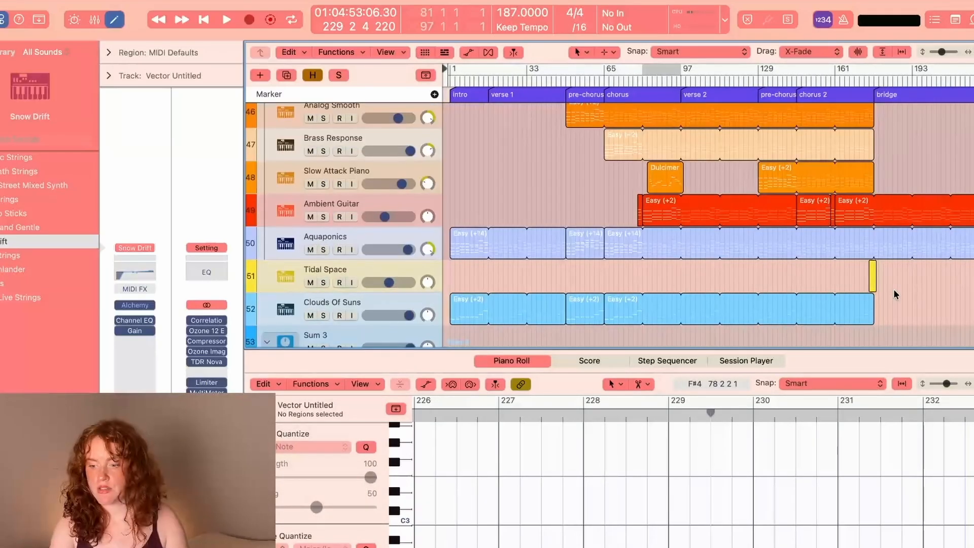
Step: Examine the Sum 3 layers and their track automation around the chorus 2 to bridge transition
scroll(883, 247, "down", 6)
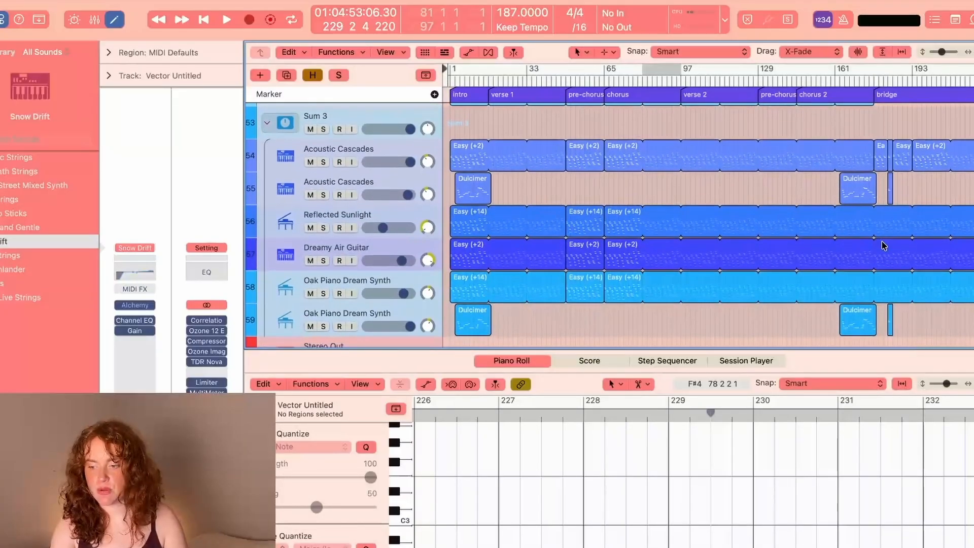
scroll(919, 228, "up", 1)
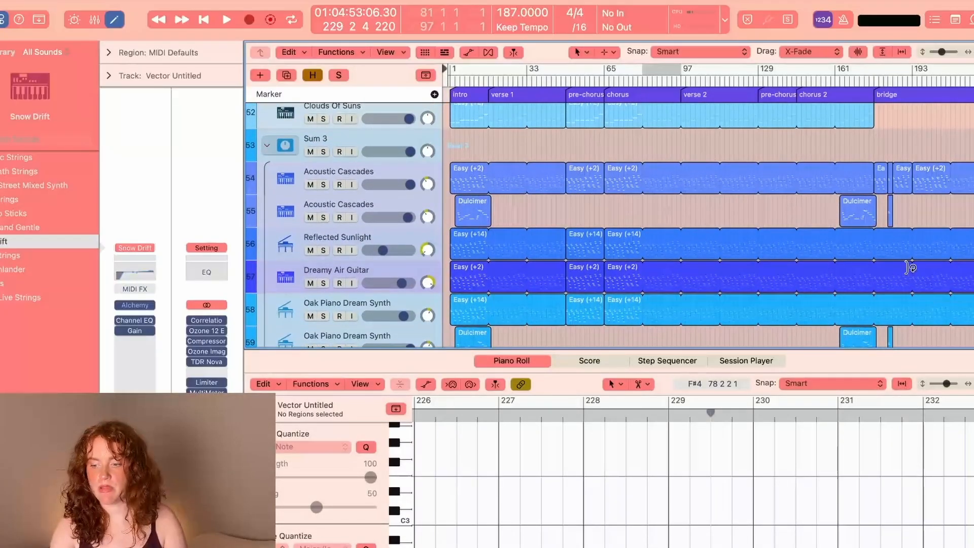
key("a")
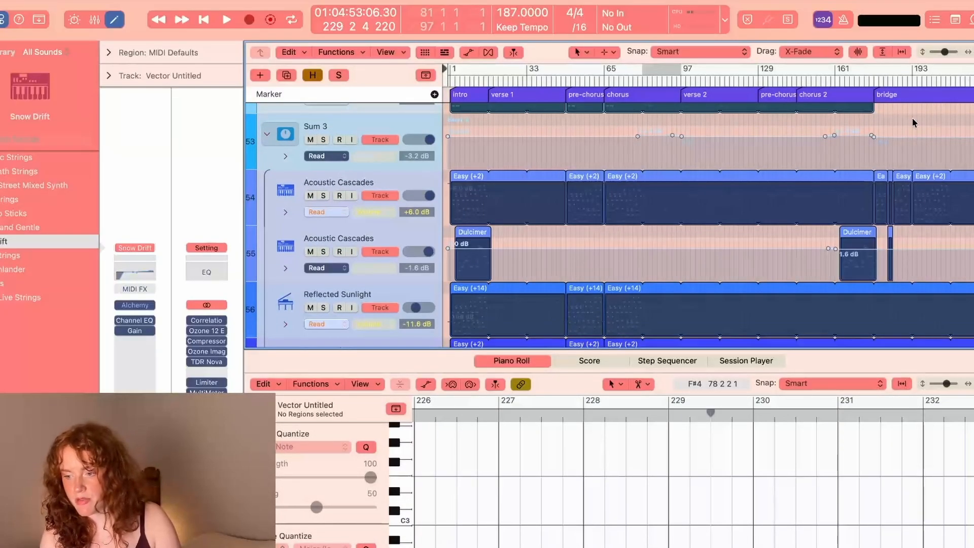
key("super+Right")
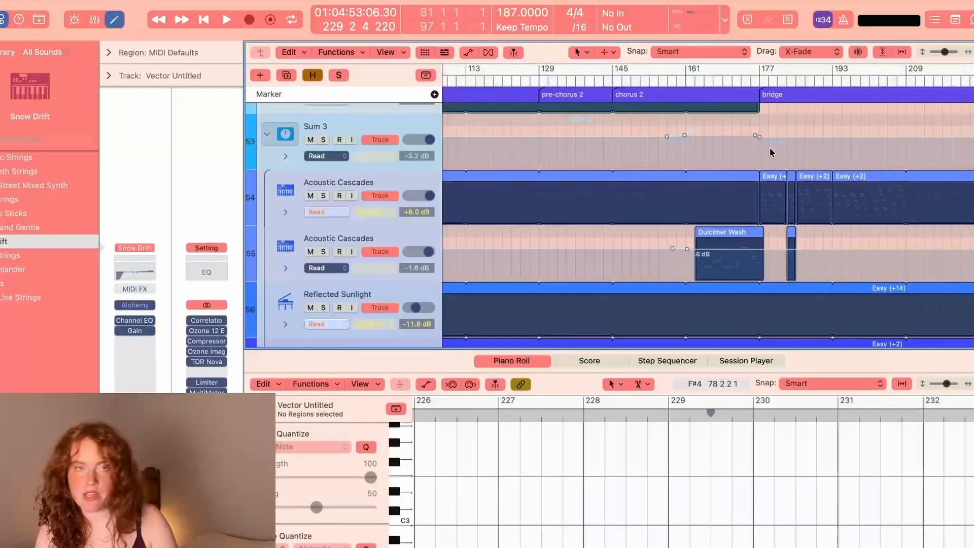
scroll(667, 150, "up", 20)
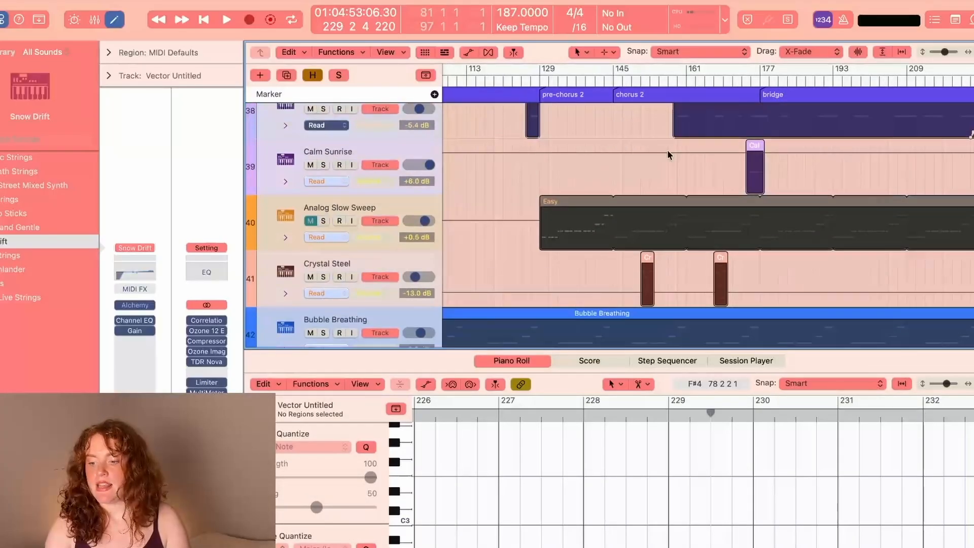
key("a")
key("super+Up")
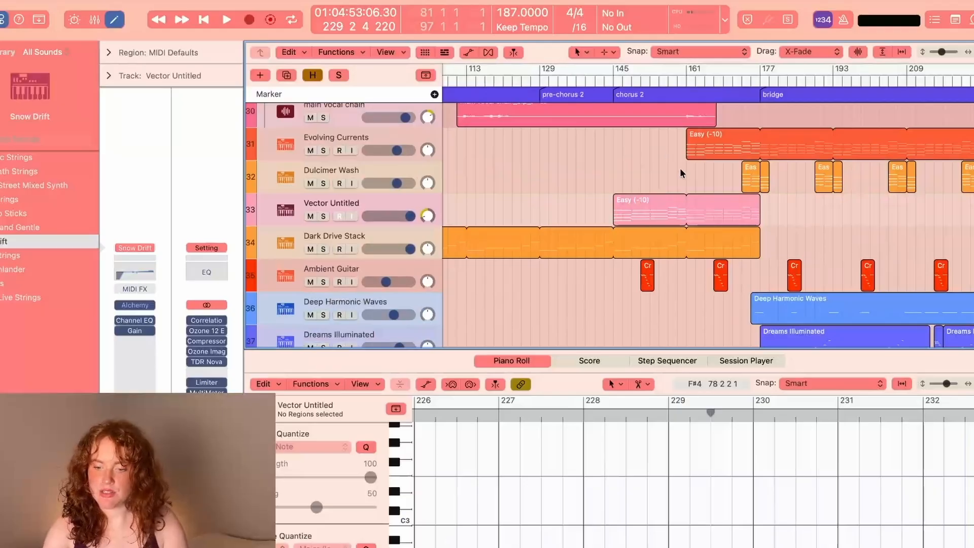
Step: Solo Evolving Currents, set the cycle range to bars 177 to 194 and play it
scroll(677, 246, "up", 3)
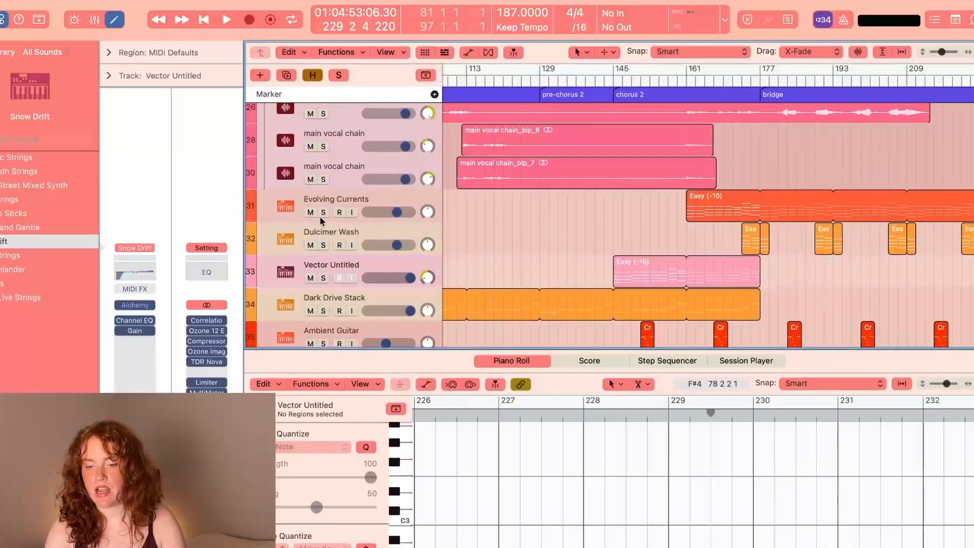
left_click(323, 213)
left_click_drag(764, 74, 836, 69)
key("space")
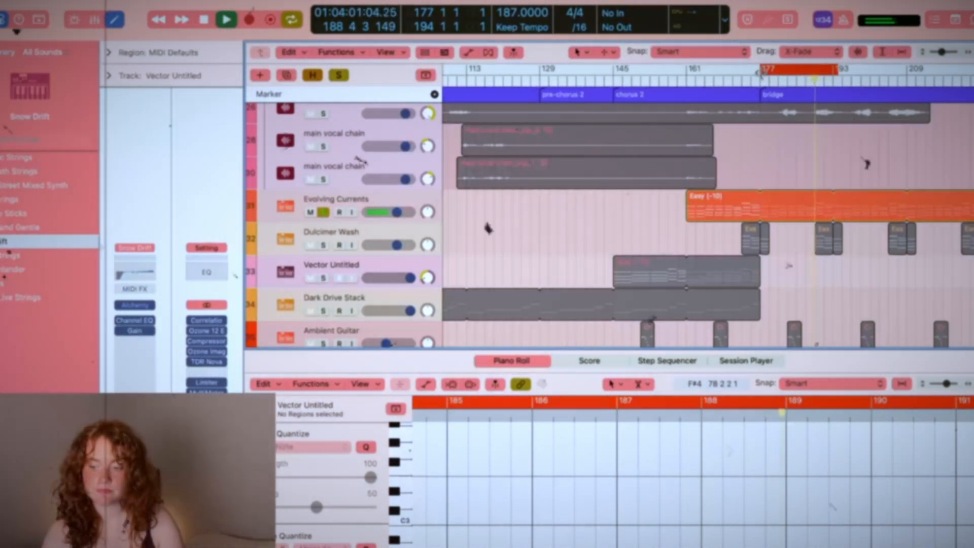
Step: Add Dulcimer Wash to the solo during playback, stop, and clear the solo on both Dulcimer Wash and Evolving Currents
left_click(322, 246)
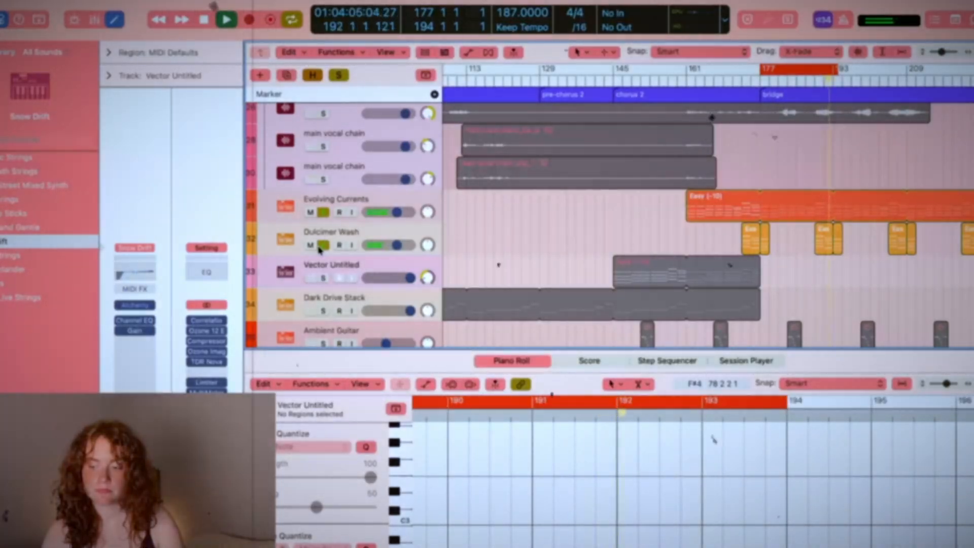
key("space")
left_click(319, 245)
left_click(355, 201)
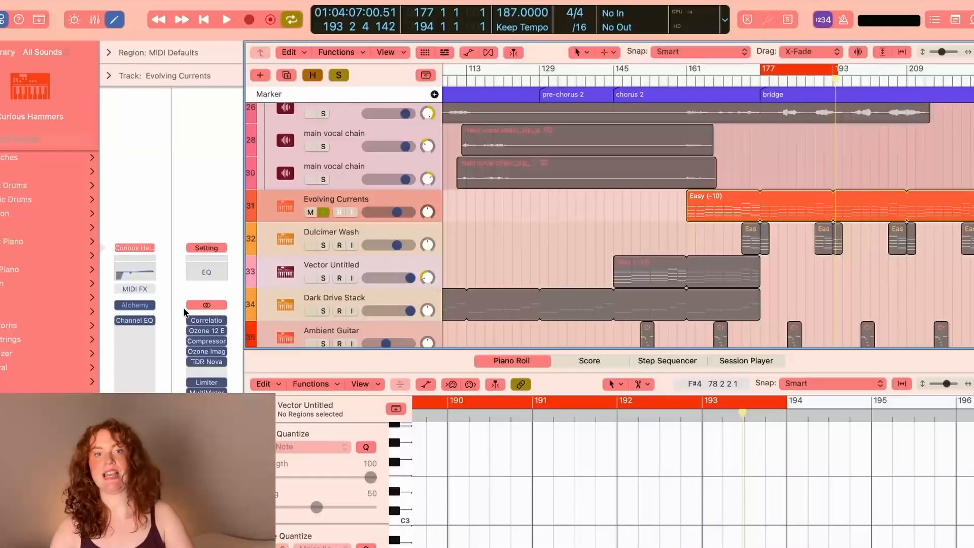
left_click(322, 212)
Step: Set the cycle range to bars 189 to 195, solo Dulcimer Wash and play its bridge chords
key("super+Right")
key("super+Right")
key("super+Right")
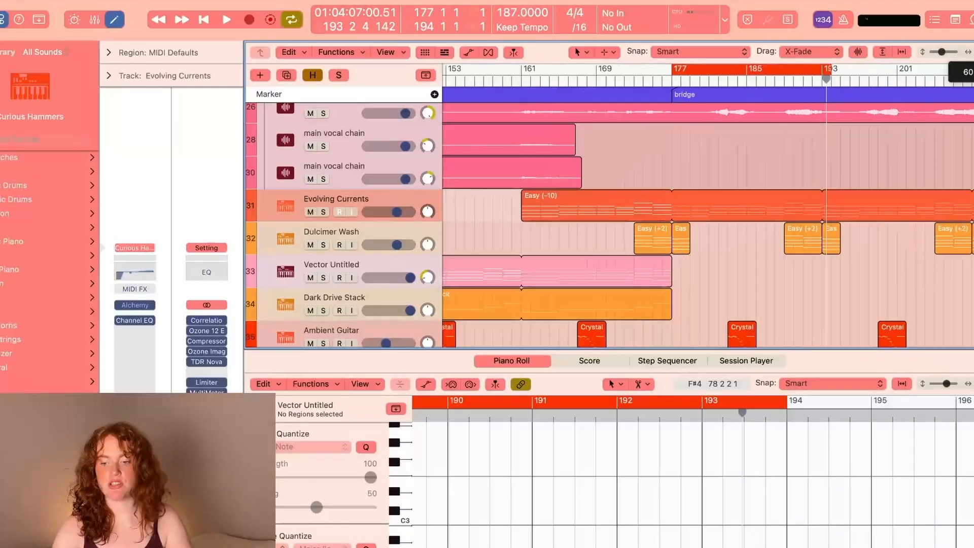
left_click_drag(600, 76, 764, 77)
left_click_drag(834, 76, 848, 76)
left_click(323, 244)
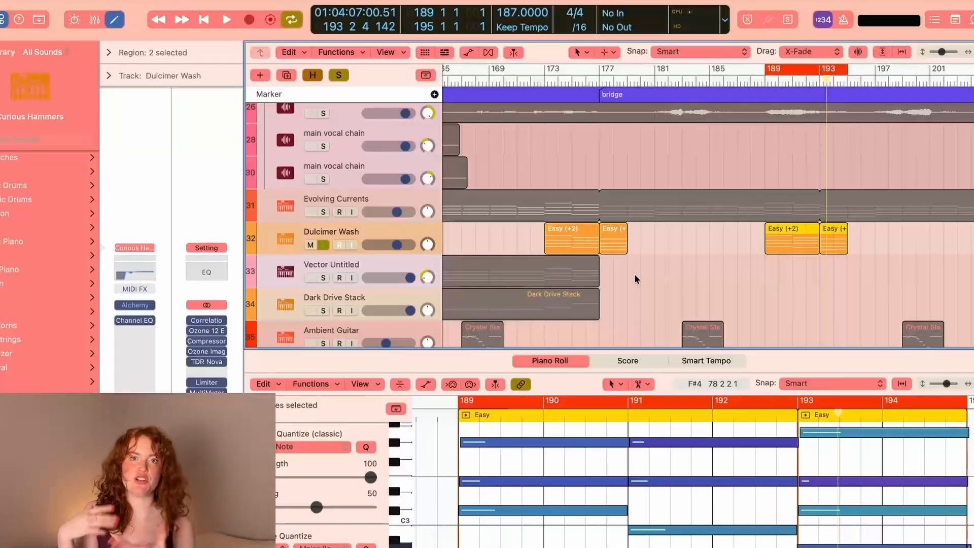
key("space")
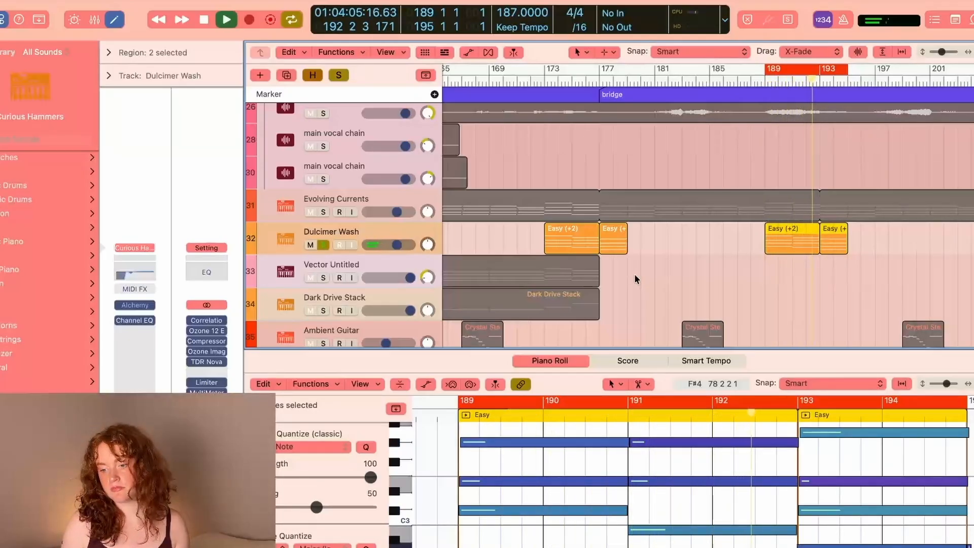
key("space")
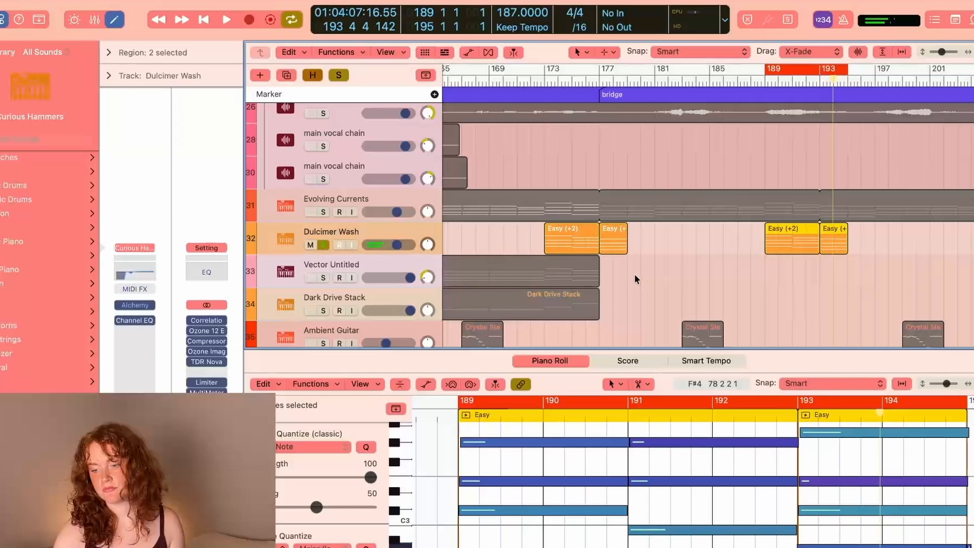
Step: Solo Ambient Guitar through Calm Sunrise instead of Dulcimer Wash, start the cycle at bar 174 and play
scroll(634, 273, "down", 6)
scroll(642, 229, "left", 3)
scroll(651, 201, "up", 3)
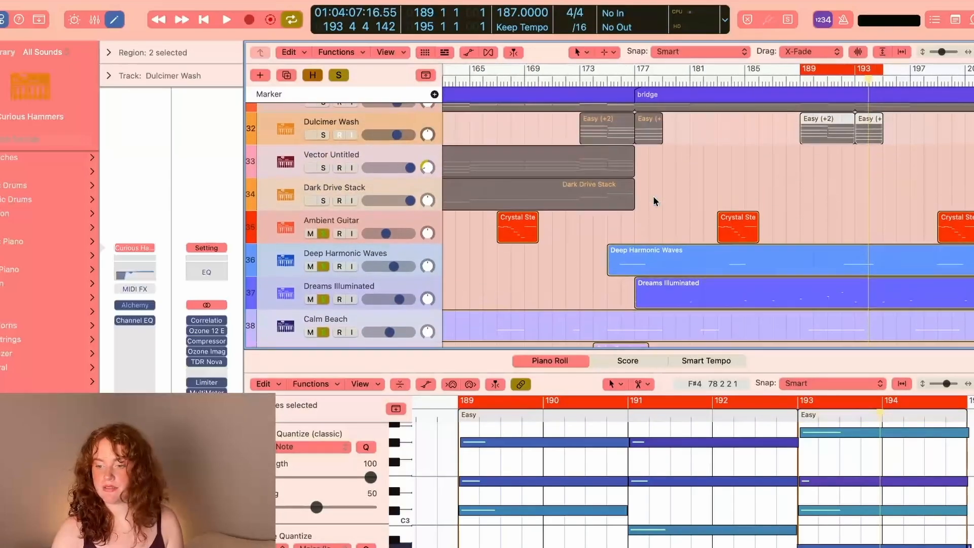
scroll(812, 64, "down", 3)
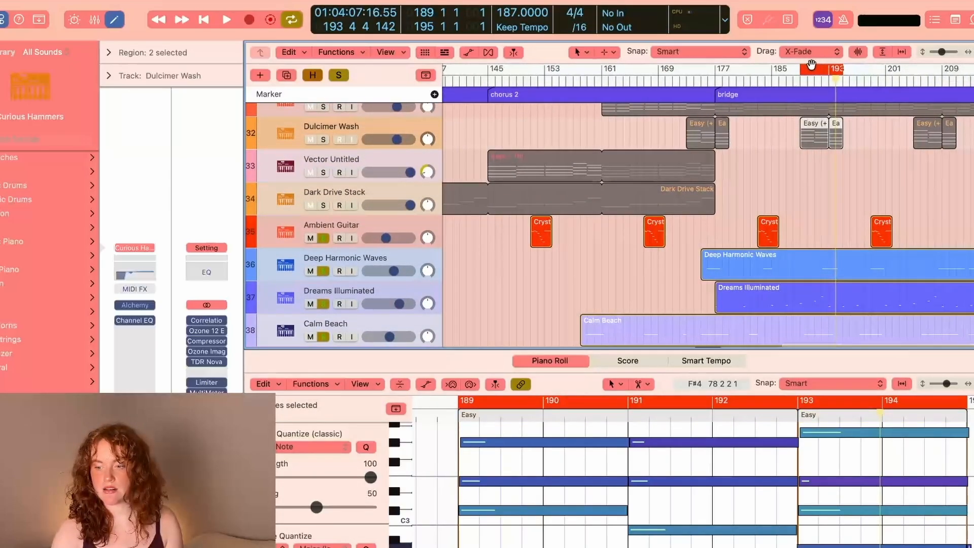
left_click_drag(805, 69, 715, 68)
key("space")
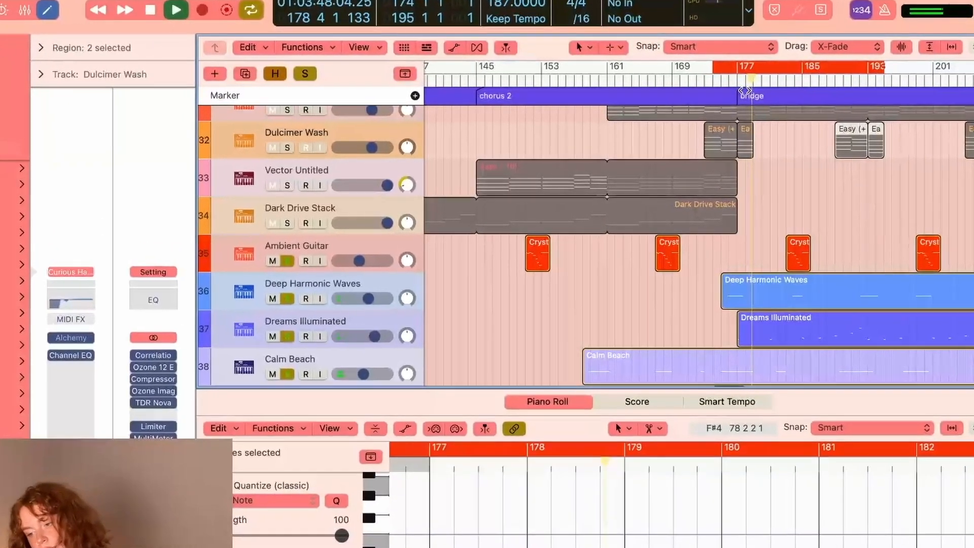
Step: Stop playback, clear the solos and examine the bridge layers from Dark Drive Stack down to Clouds Of Suns
scroll(725, 248, "down", 3)
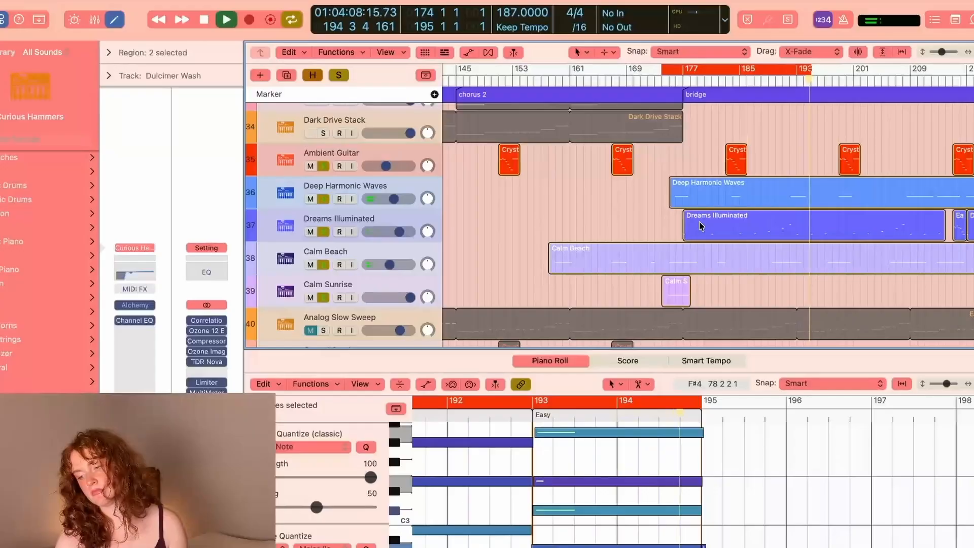
scroll(558, 203, "down", 10)
key("space")
scroll(484, 180, "down", 5)
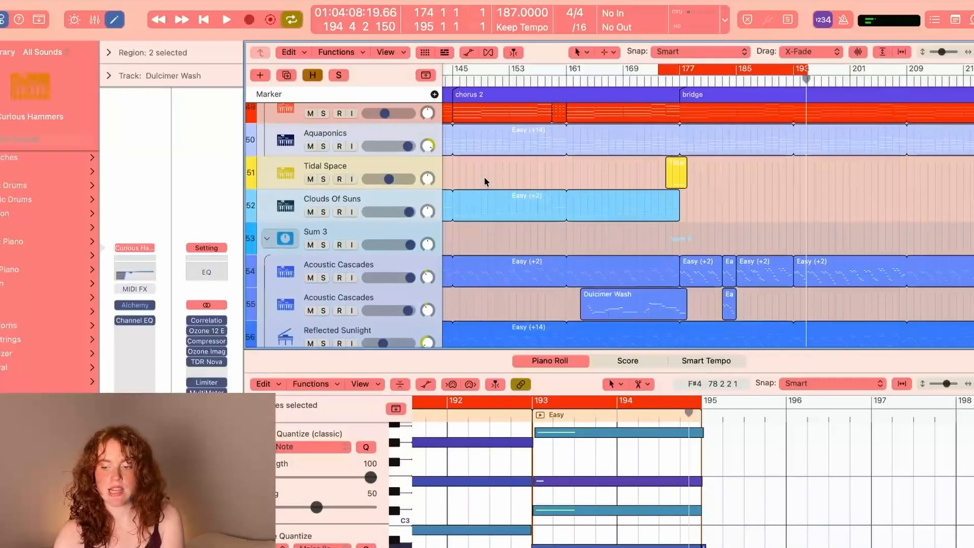
scroll(733, 208, "up", 15)
scroll(732, 208, "right", 2)
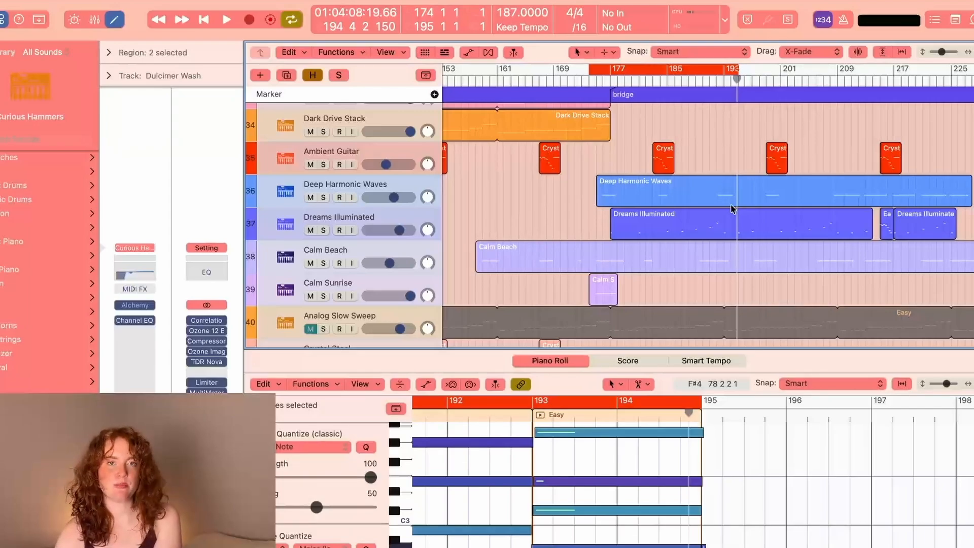
scroll(731, 208, "down", 6)
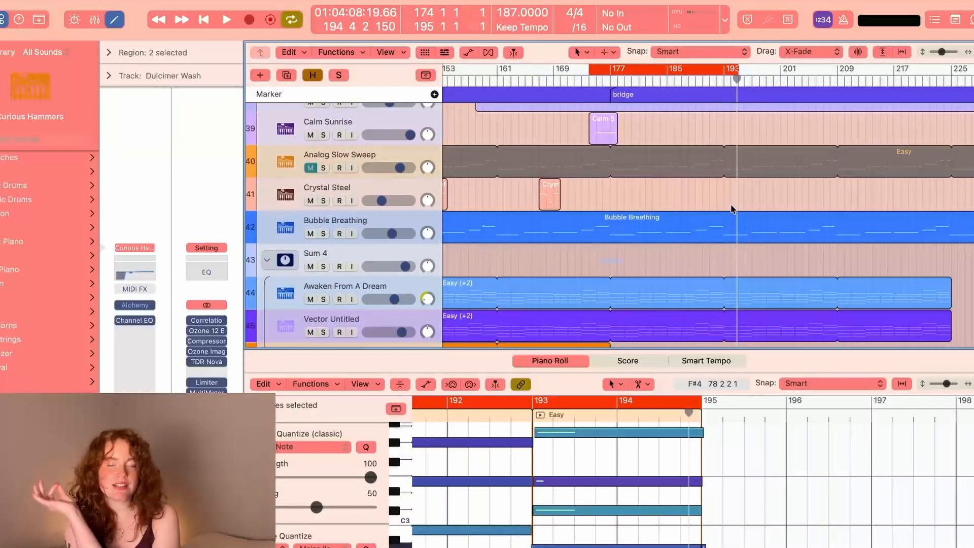
scroll(731, 208, "down", 3)
scroll(732, 209, "down", 5)
Step: Solo Tidal Space and play it with the cycle starting at bar 175, adding Clouds Of Suns to the solo
key("s")
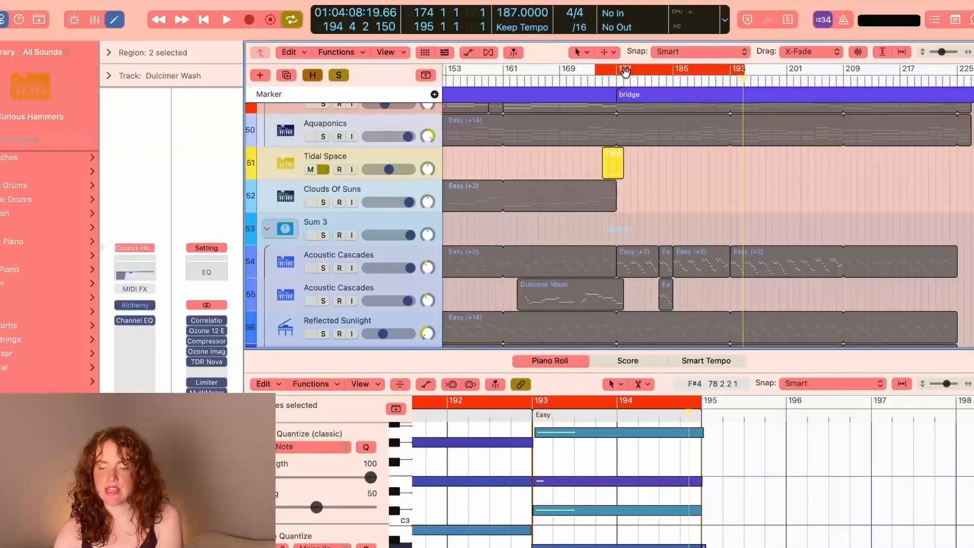
left_click_drag(605, 72, 605, 70)
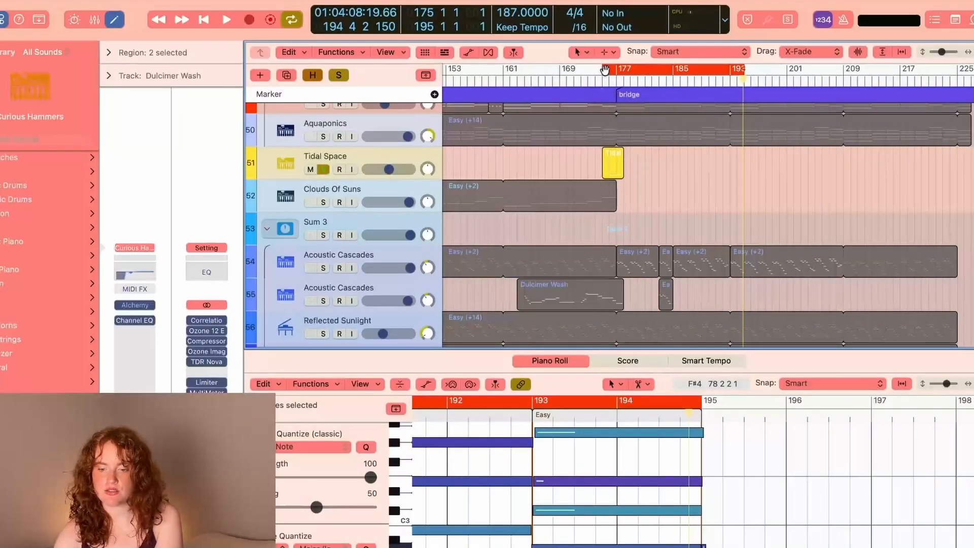
key("space")
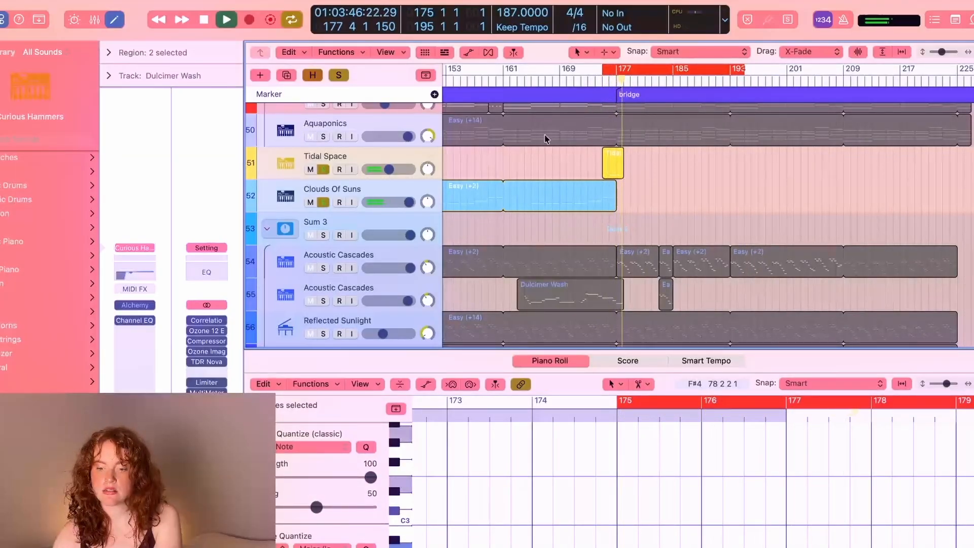
left_click(409, 166)
key("space")
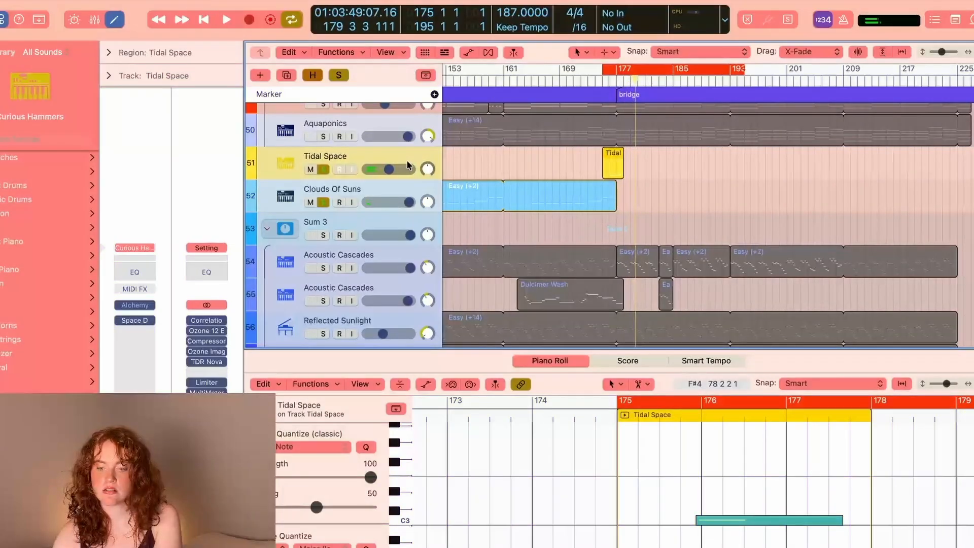
Step: Replace the instrument solos with the lead main vocal chain and Audio 5 tracks, showing their automation at the bridge
scroll(560, 255, "left", 10)
scroll(559, 256, "right", 10)
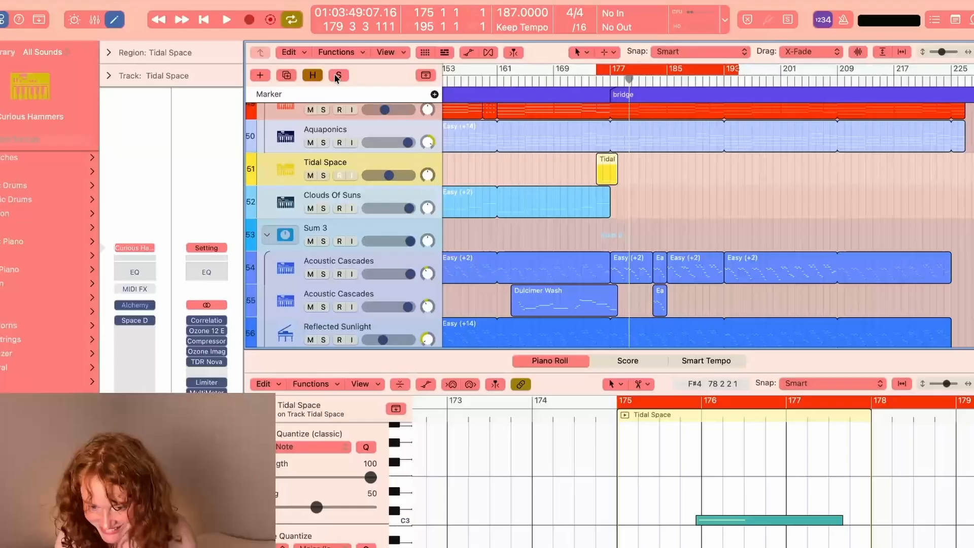
scroll(694, 125, "up", 5)
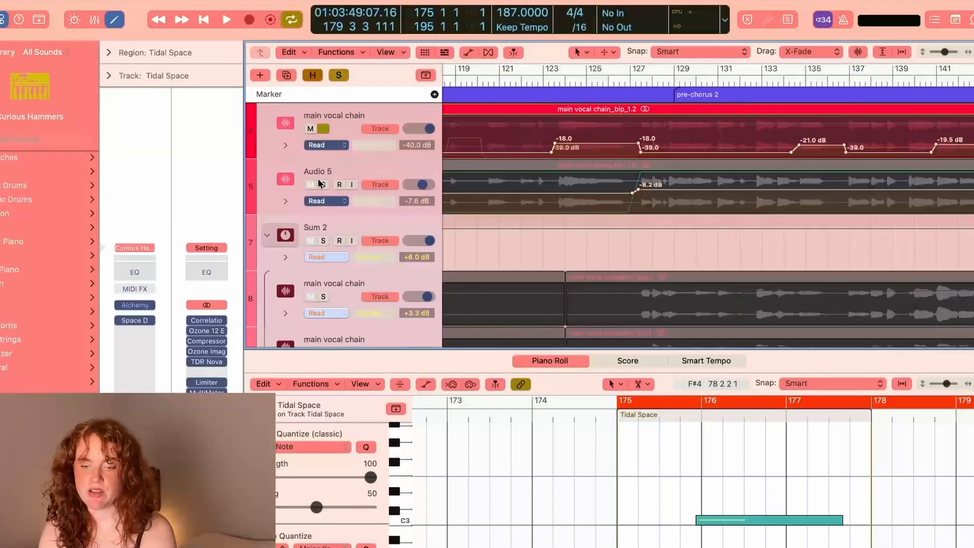
scroll(584, 206, "right", 15)
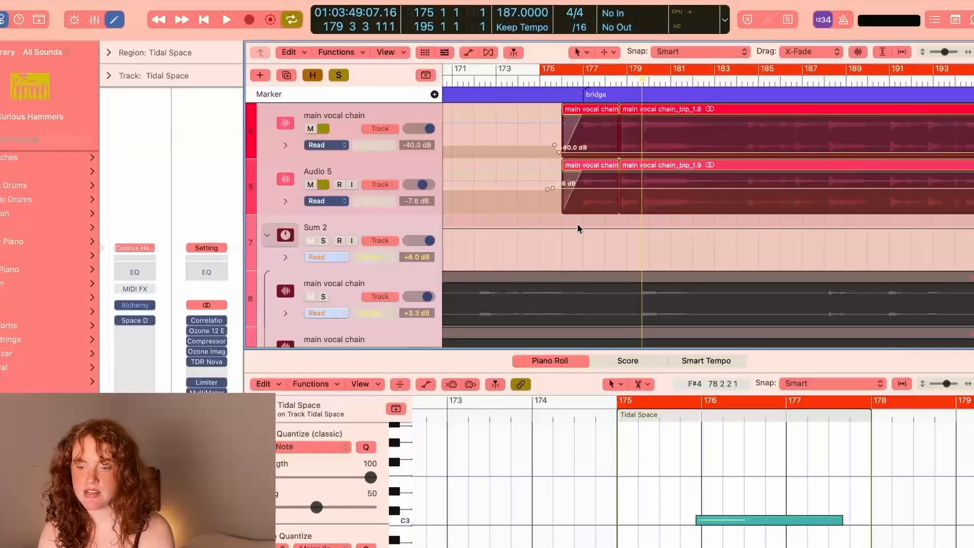
Step: Check which parameter is automated on the lead main vocal chain track and on Audio 5 in the bridge
left_click(386, 147)
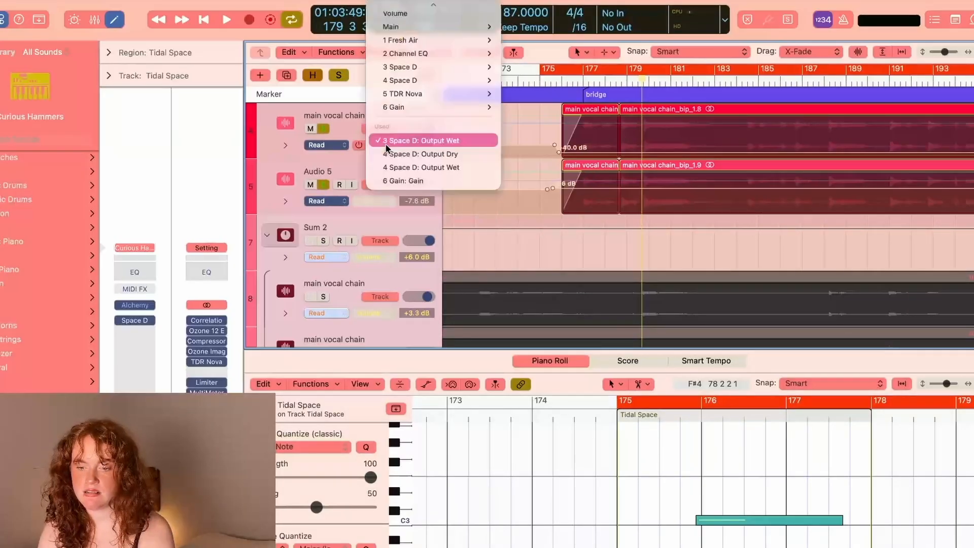
left_click(400, 131)
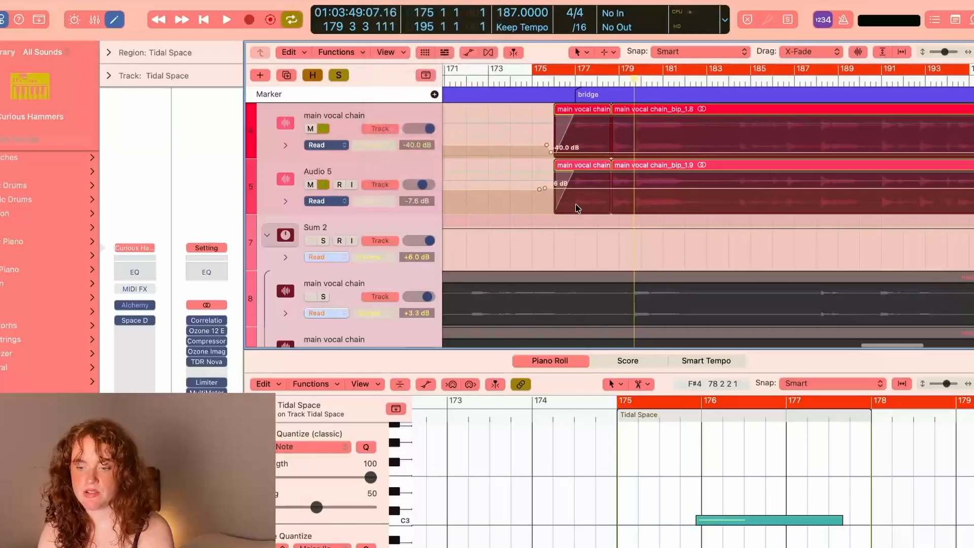
scroll(577, 208, "right", 4)
left_click(374, 175)
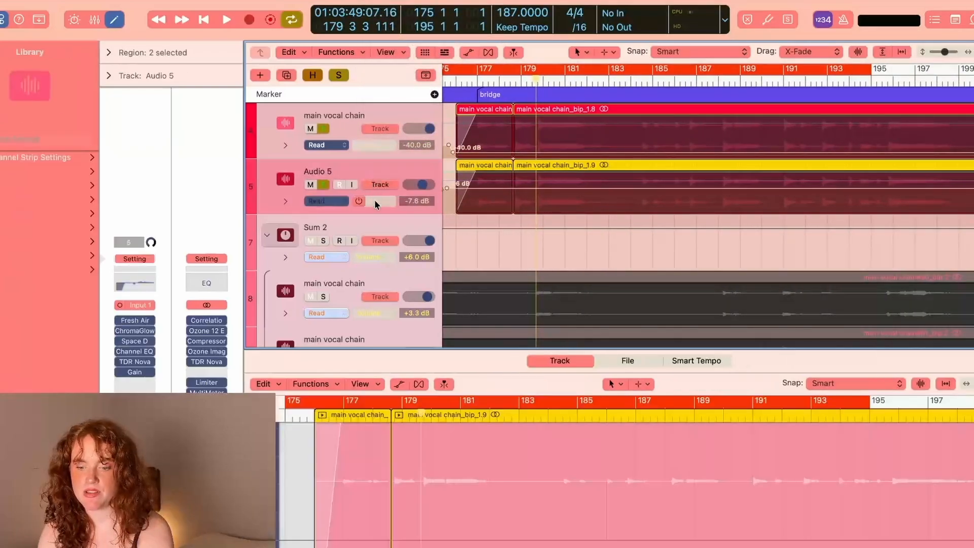
left_click(374, 200)
left_click(532, 219)
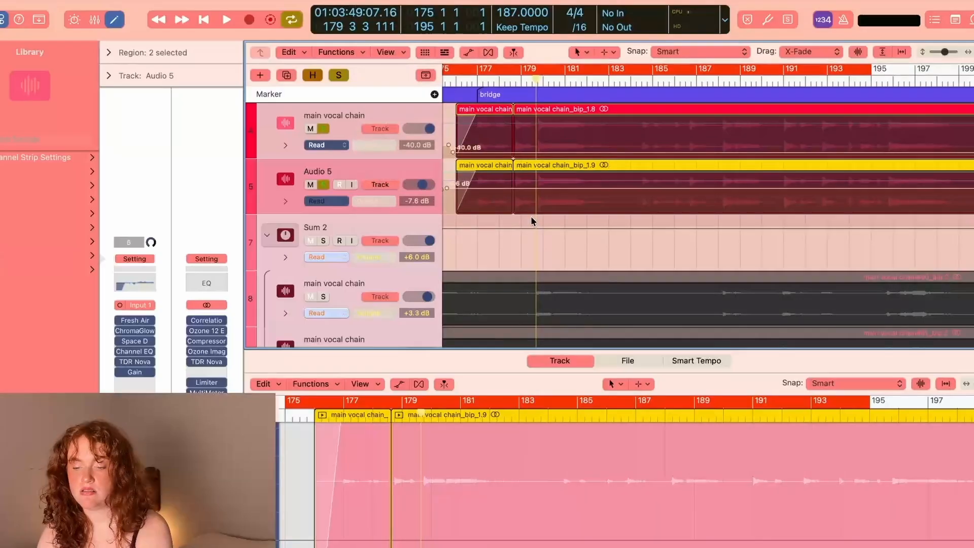
Step: Play the soloed lead main vocal chain and Audio 5 tracks in the bridge and turn the cycle off
key("space")
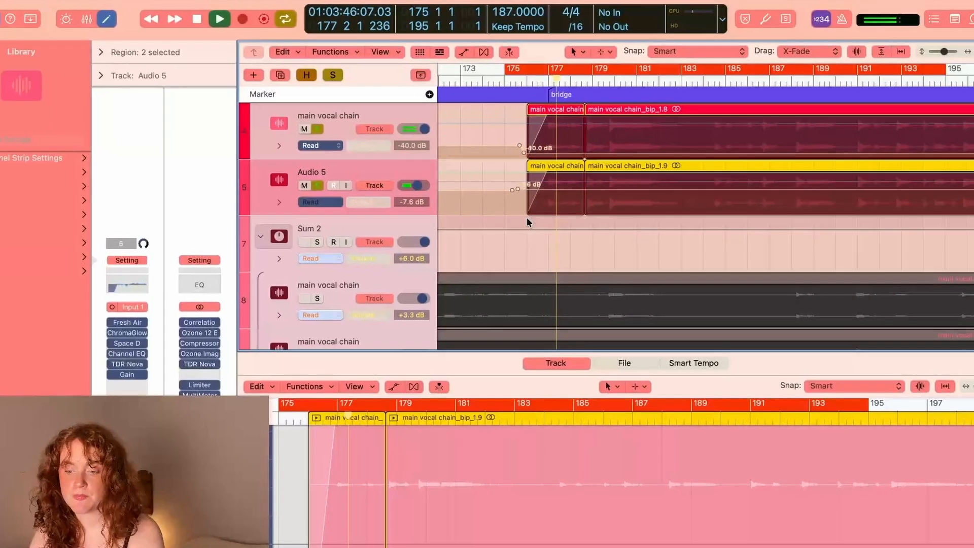
scroll(565, 240, "right", 5)
left_click_drag(690, 71, 690, 72)
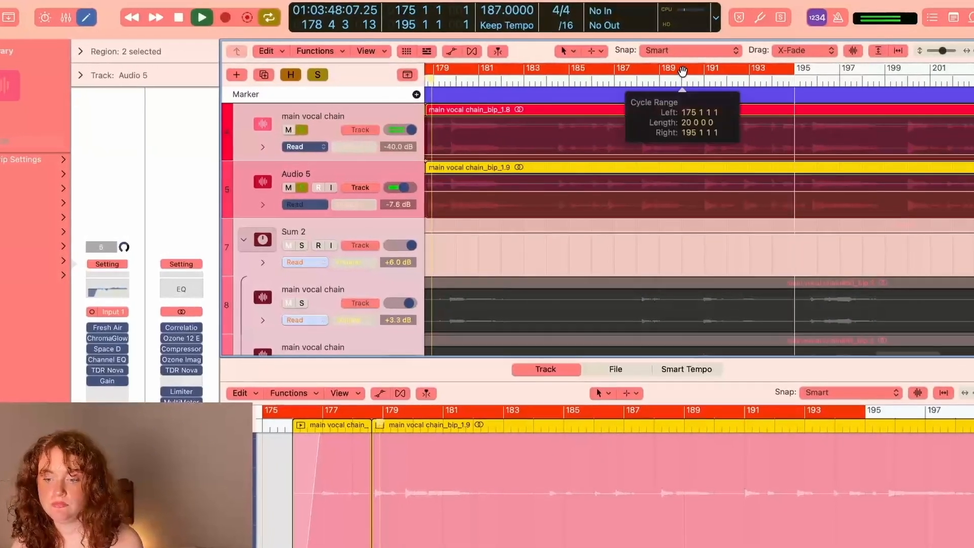
left_click(683, 71)
scroll(716, 131, "right", 10)
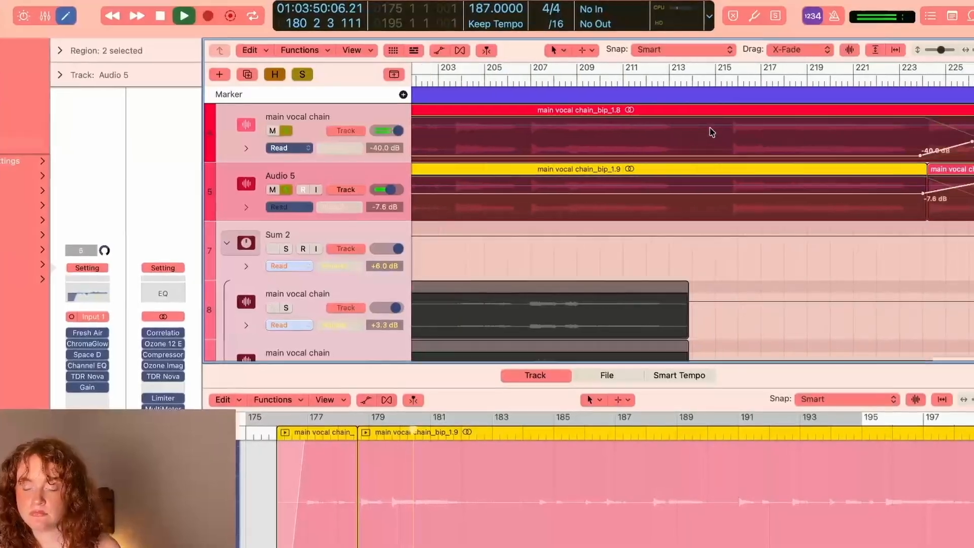
Step: Remove Audio 5 from the solo and play the lead main vocal chain track alone from bar 224
scroll(712, 132, "left", 5)
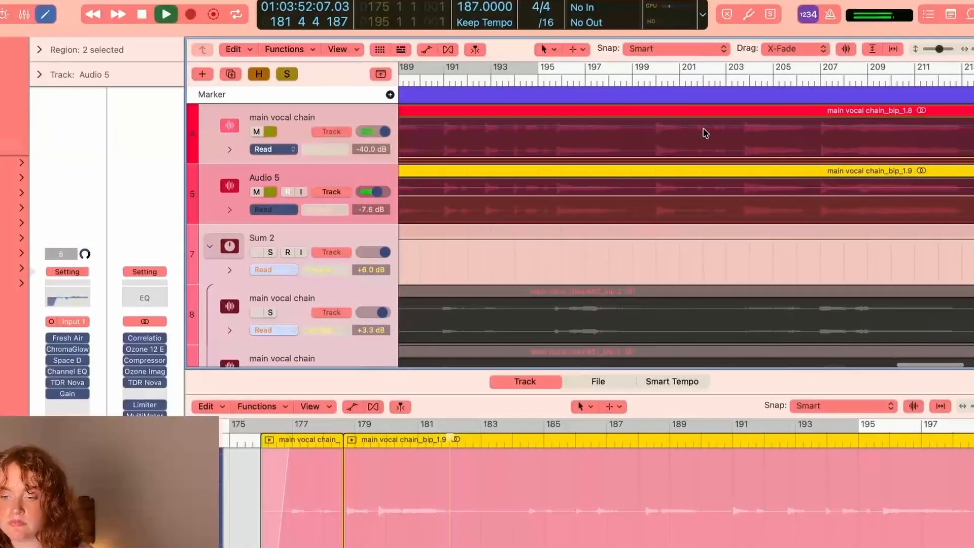
scroll(705, 133, "left", 3)
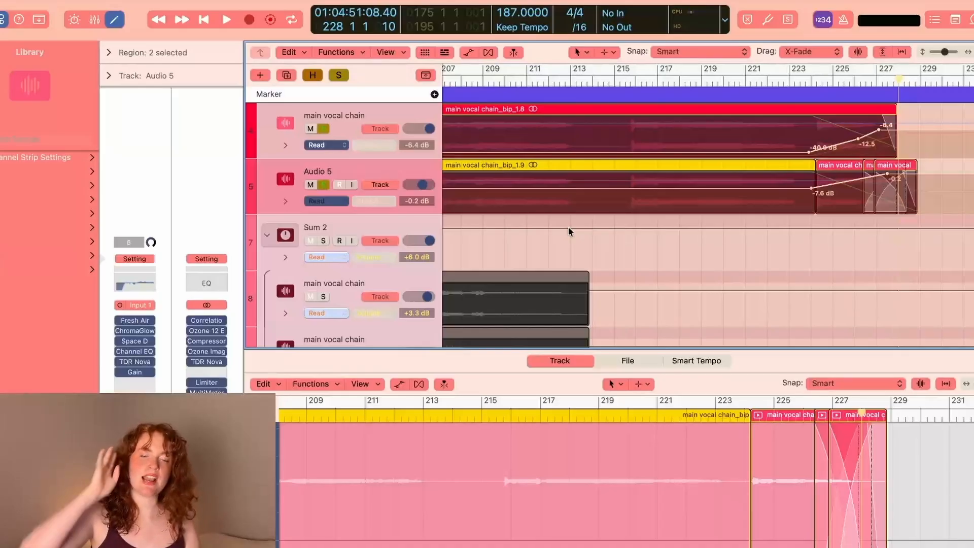
left_click(324, 185)
left_click(810, 79)
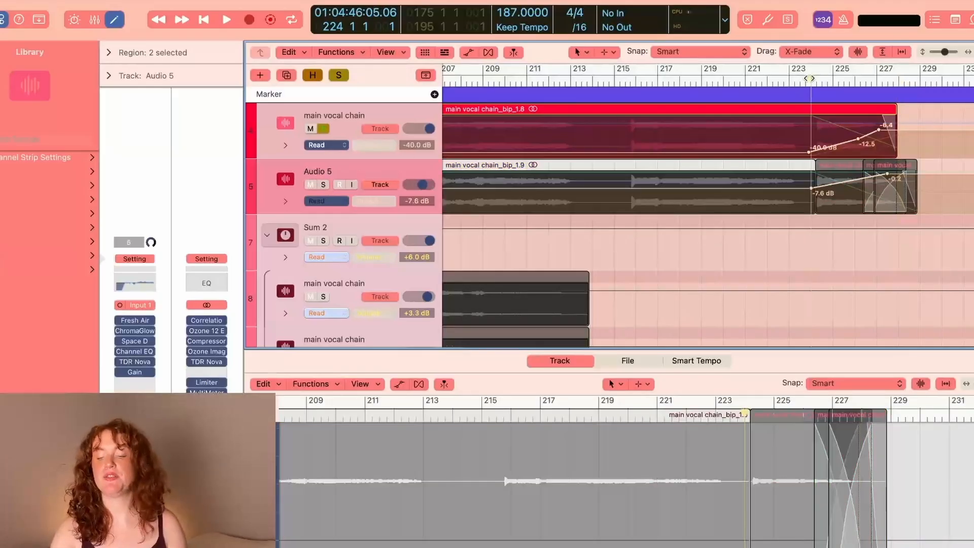
key("space")
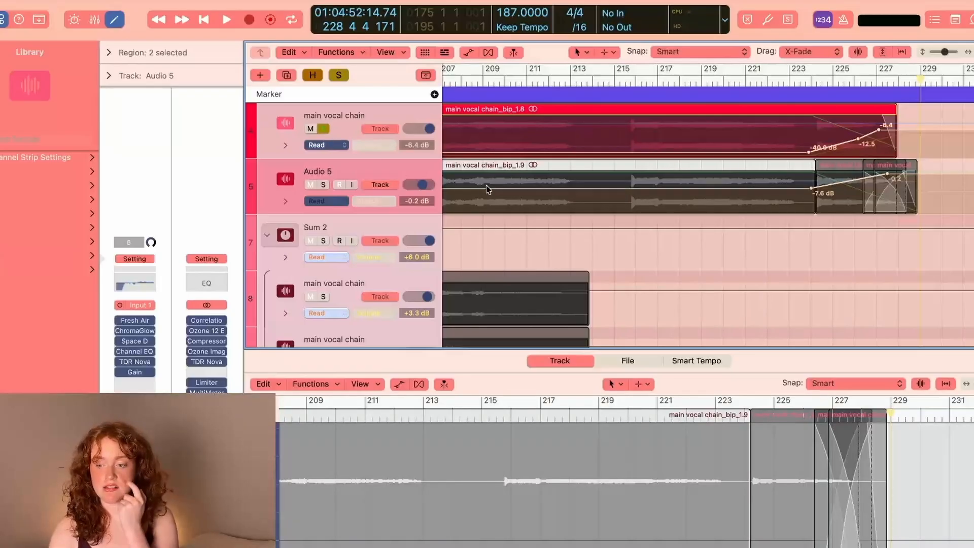
Step: Solo Audio 5 in place of the lead main vocal chain track and hide the track automation
left_click(322, 184)
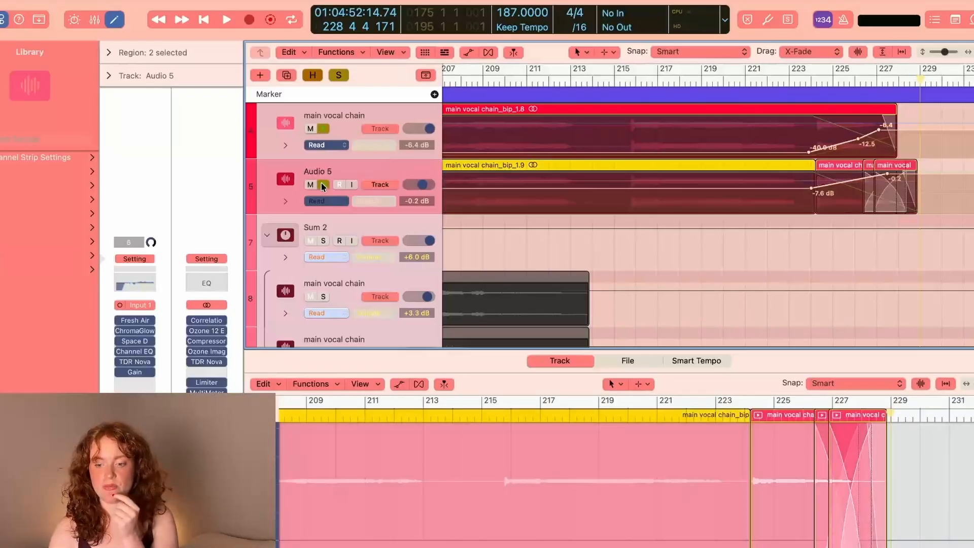
left_click(322, 128)
key("z")
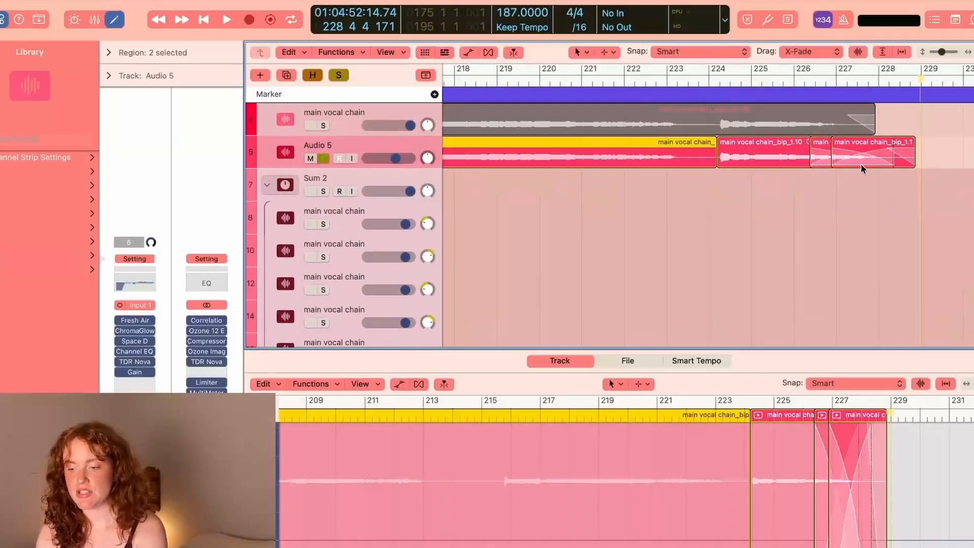
Step: Select the last Audio 5 region, main vocal chain_bip_1.12, and play the soloed track's overlapping end regions from the middle of bar 225
left_click(788, 163)
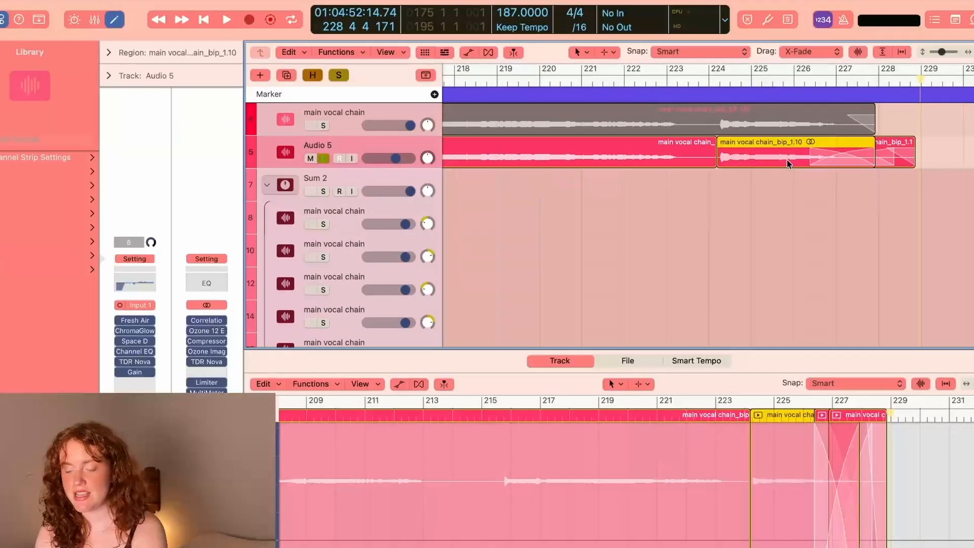
left_click(838, 155)
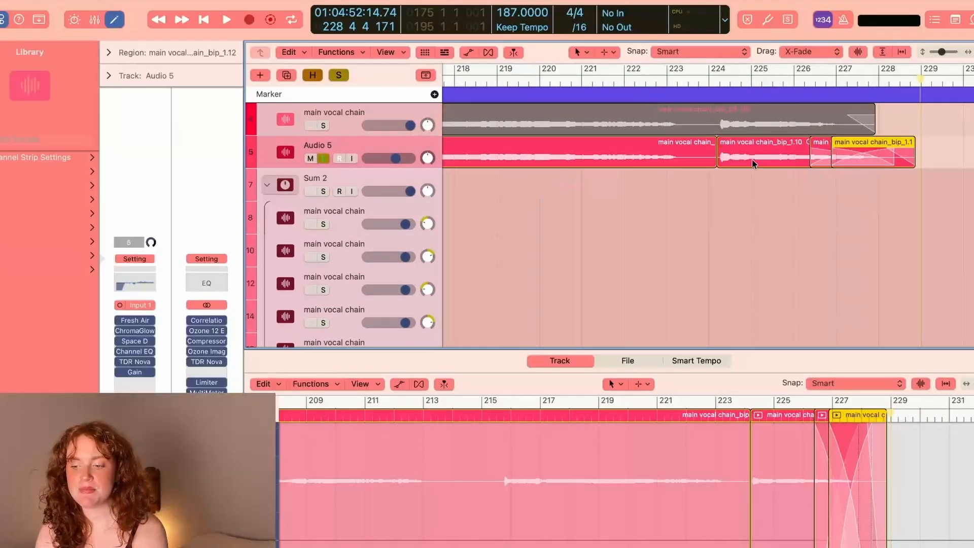
key("cmd+Right")
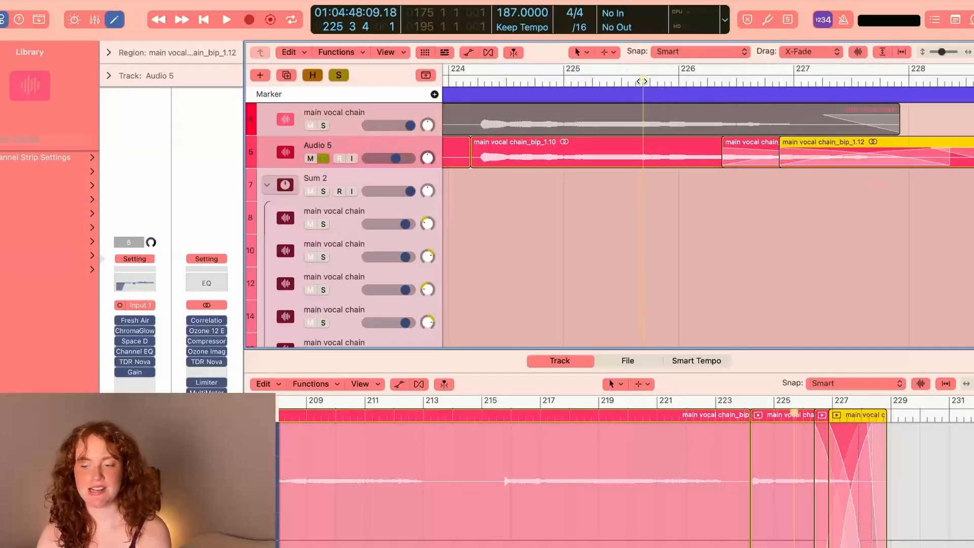
key("space")
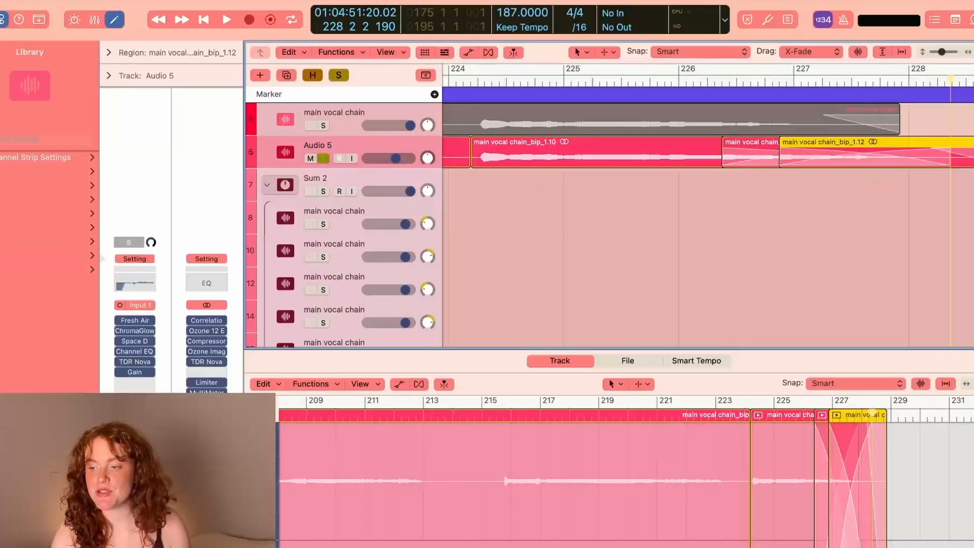
scroll(581, 142, "down", 5)
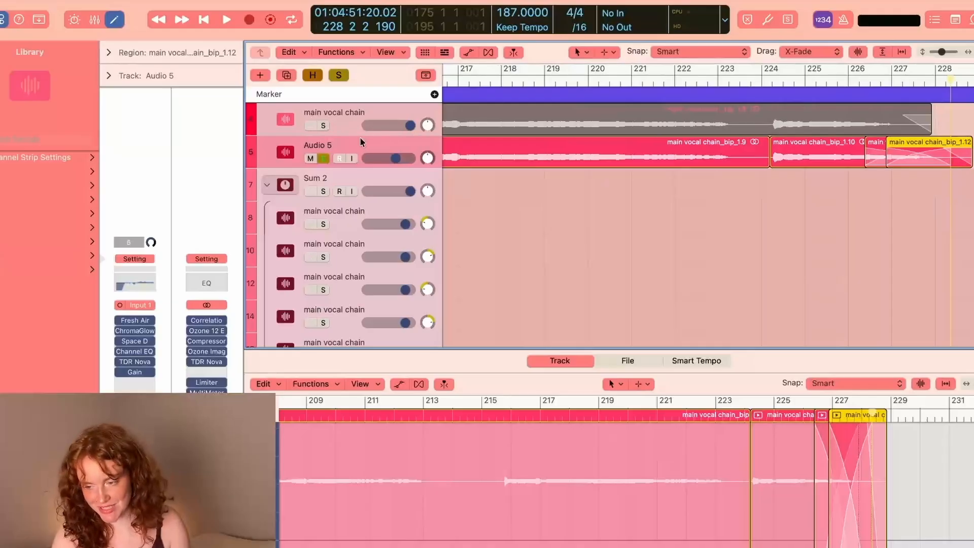
scroll(637, 241, "right", 3)
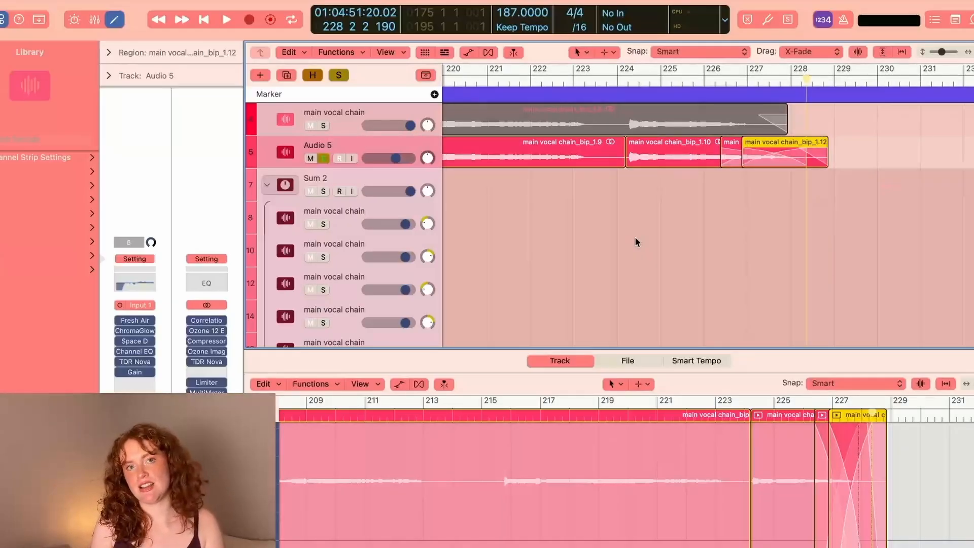